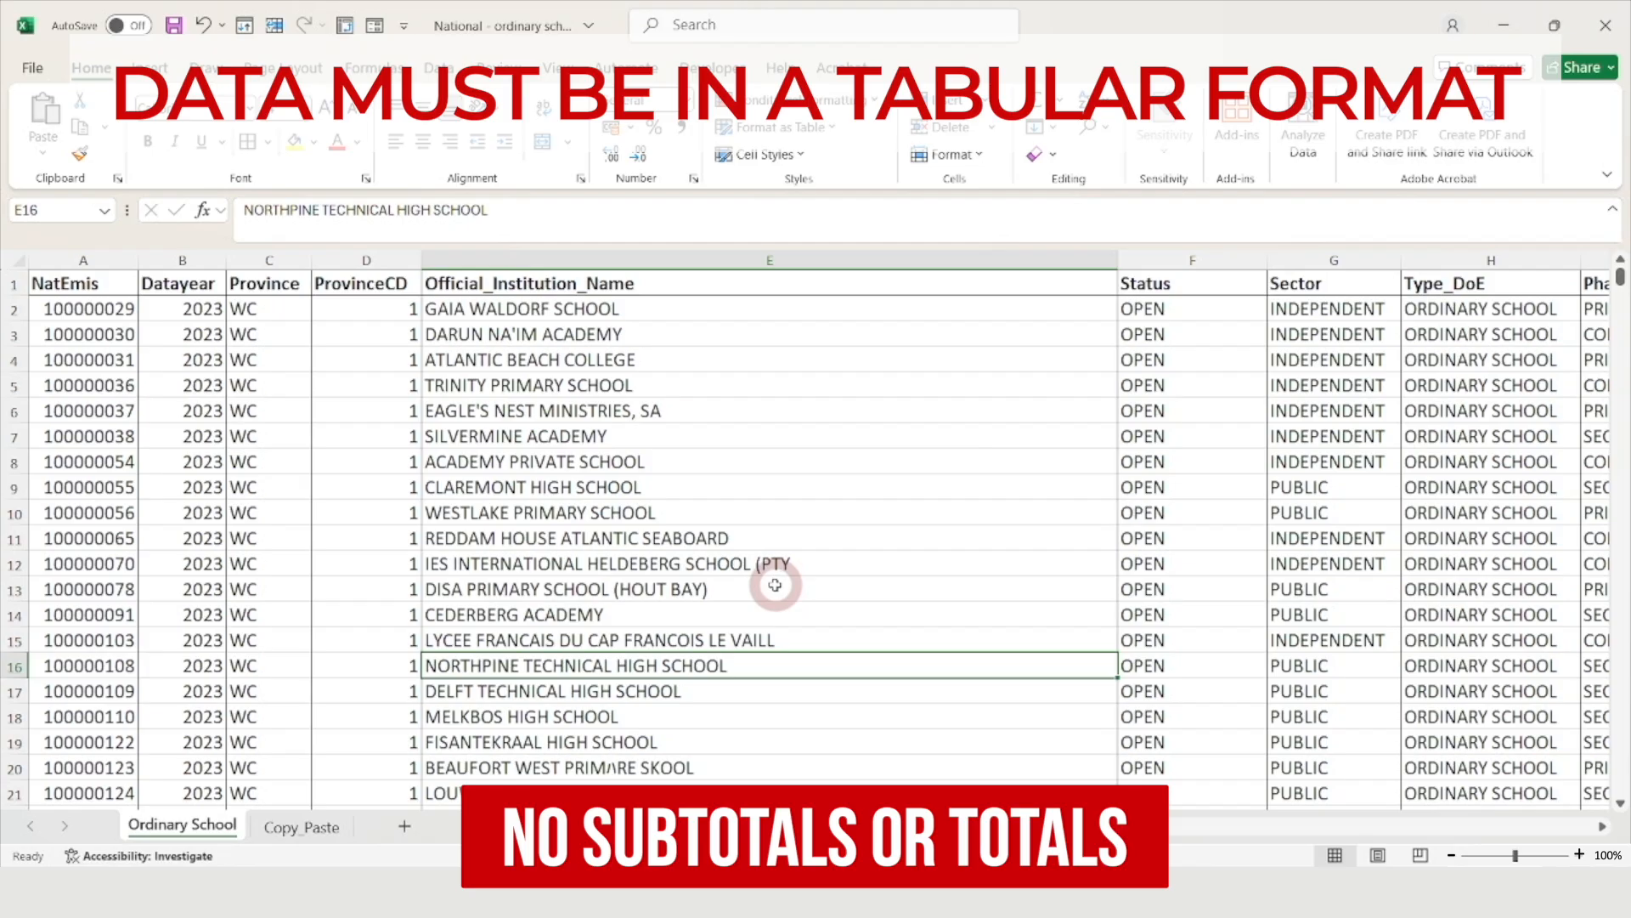
Browse the school data, checking the Learners2023 column, the last row and the OldNATEMIS column
{"action": "left_click", "coordinate": [716, 563]}
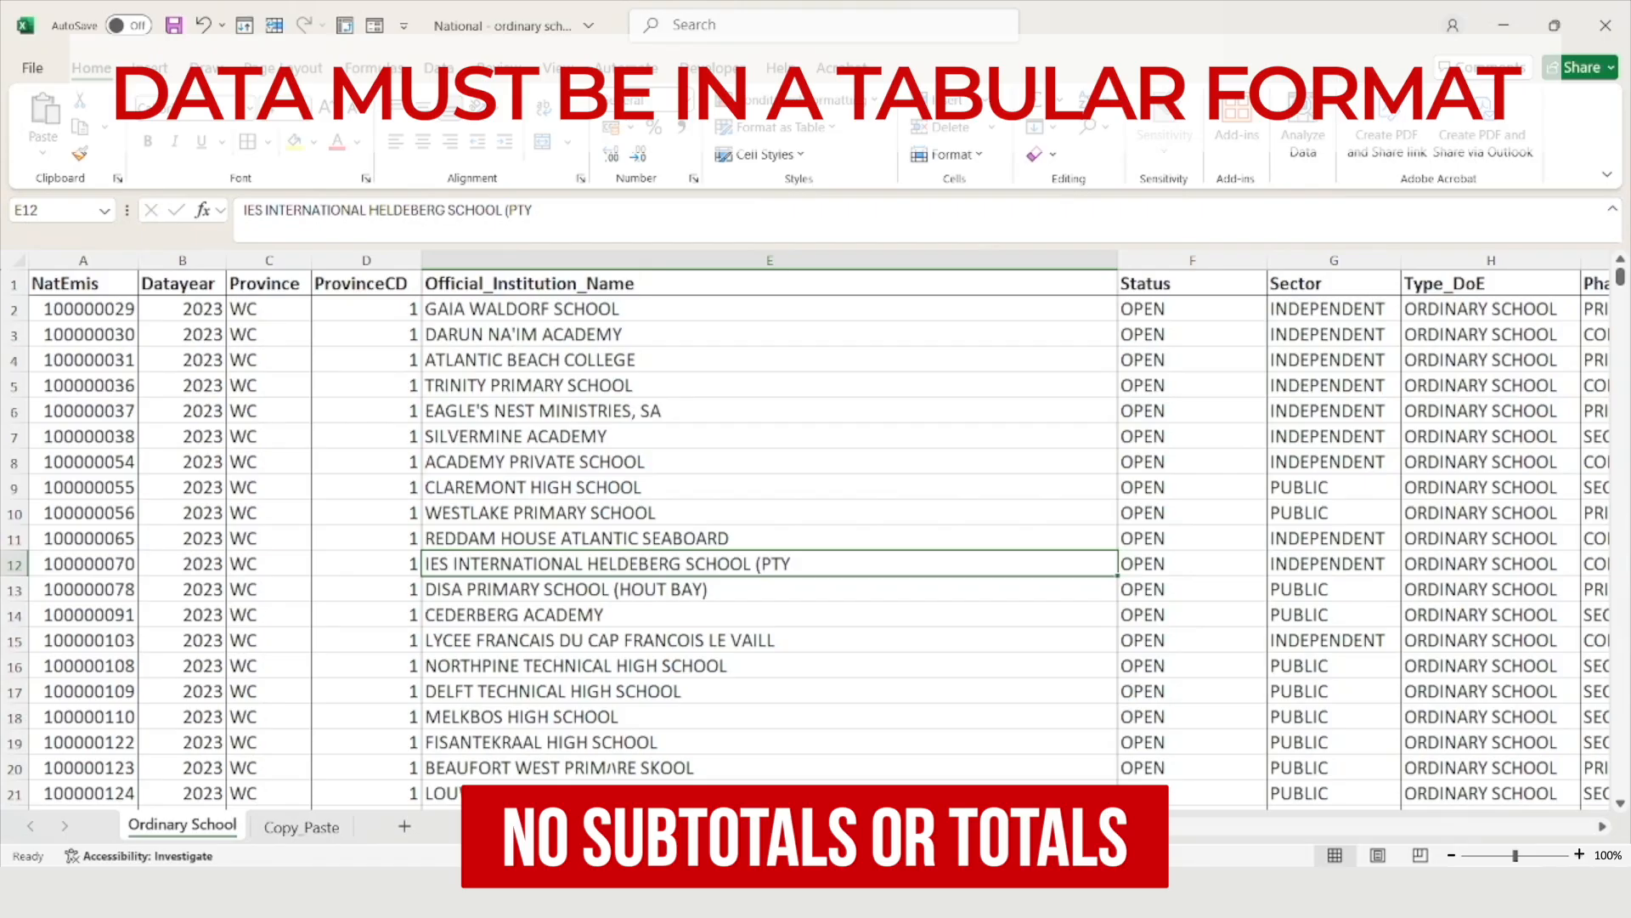
{"action": "scroll", "coordinate": [1300, 718], "scroll_direction": "right", "scroll_amount": 10}
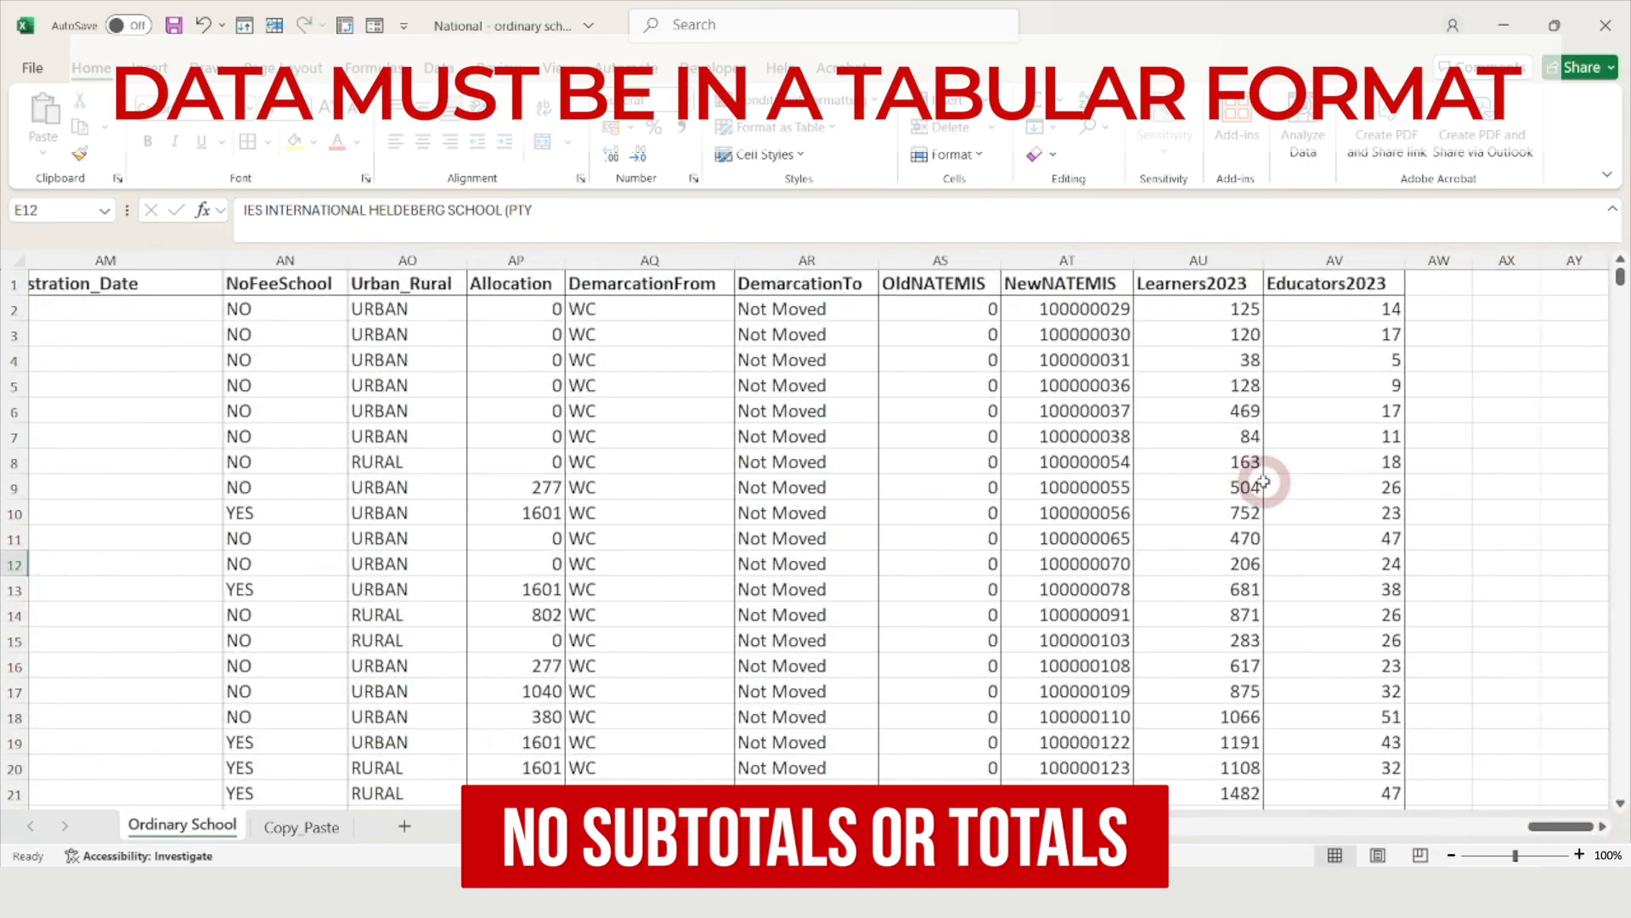
{"action": "left_click", "coordinate": [1208, 260]}
{"action": "left_click", "coordinate": [1196, 385]}
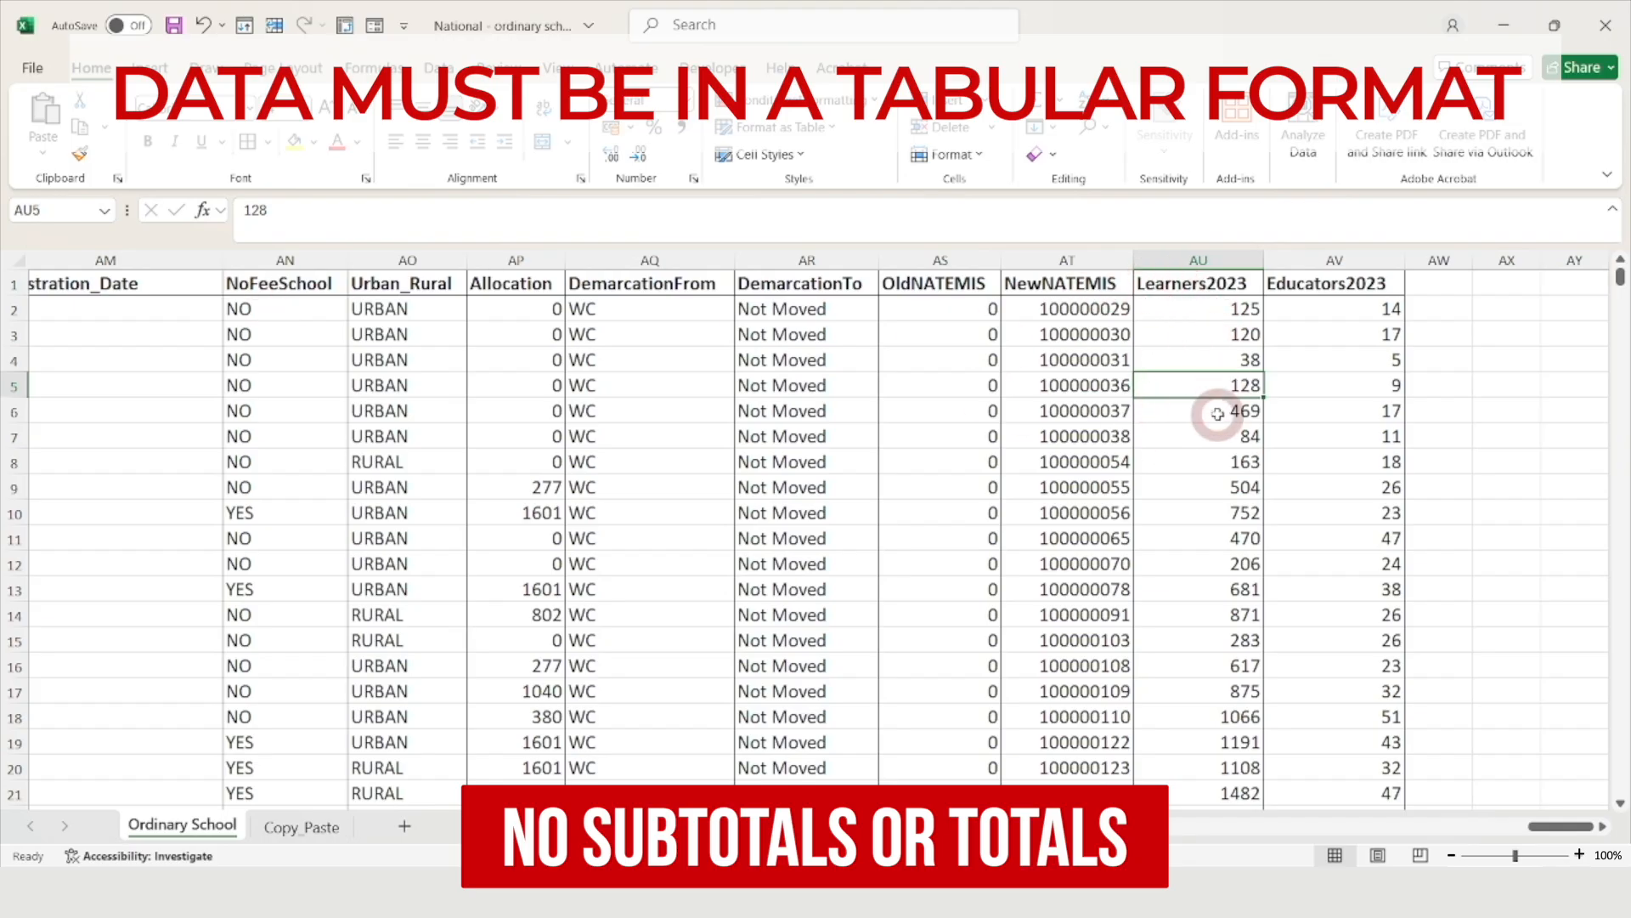
{"action": "left_click_drag", "start_coordinate": [1620, 278], "coordinate": [1614, 769]}
{"action": "left_click", "coordinate": [1184, 729]}
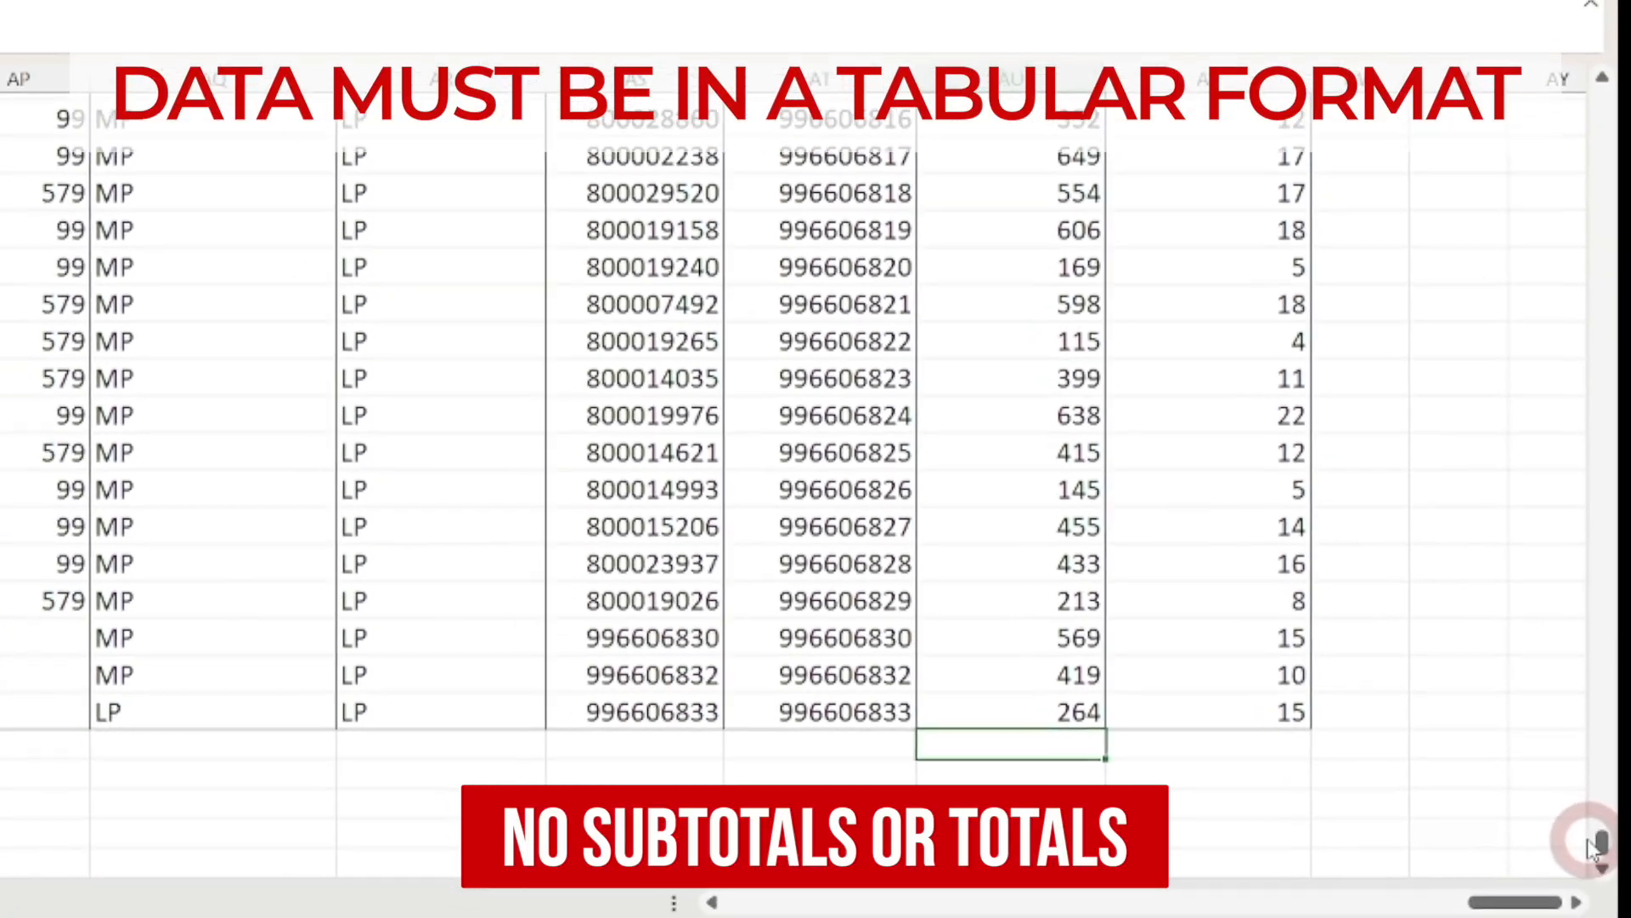
{"action": "left_click_drag", "start_coordinate": [1593, 845], "coordinate": [1585, 194]}
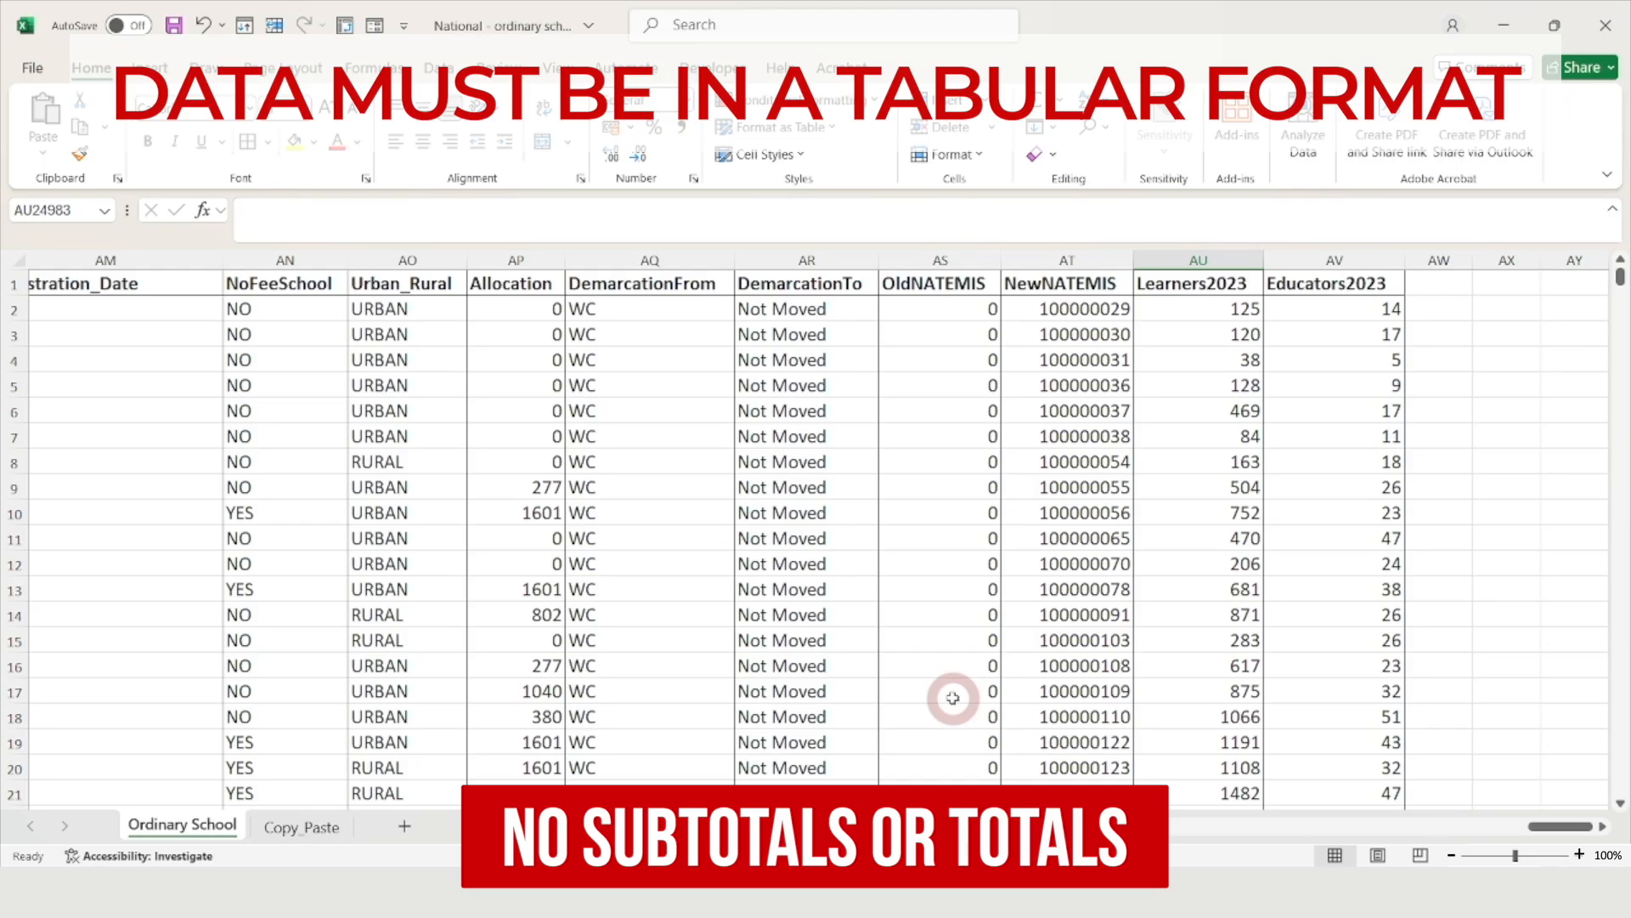
{"action": "left_click", "coordinate": [945, 667]}
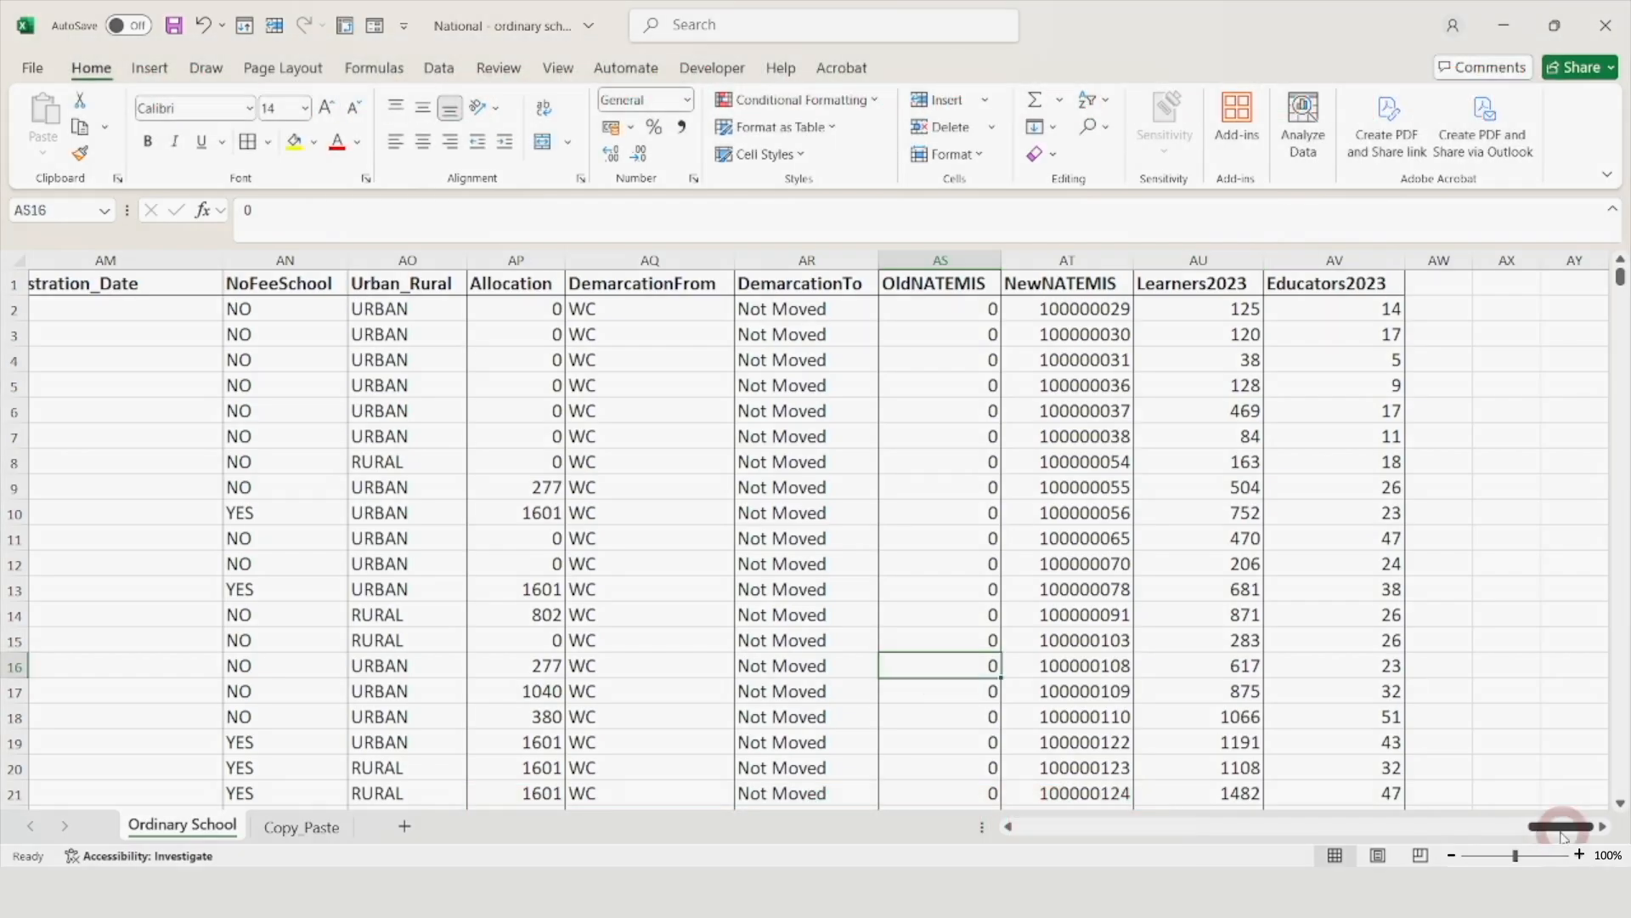
{"action": "left_click_drag", "start_coordinate": [1551, 827], "coordinate": [1040, 829]}
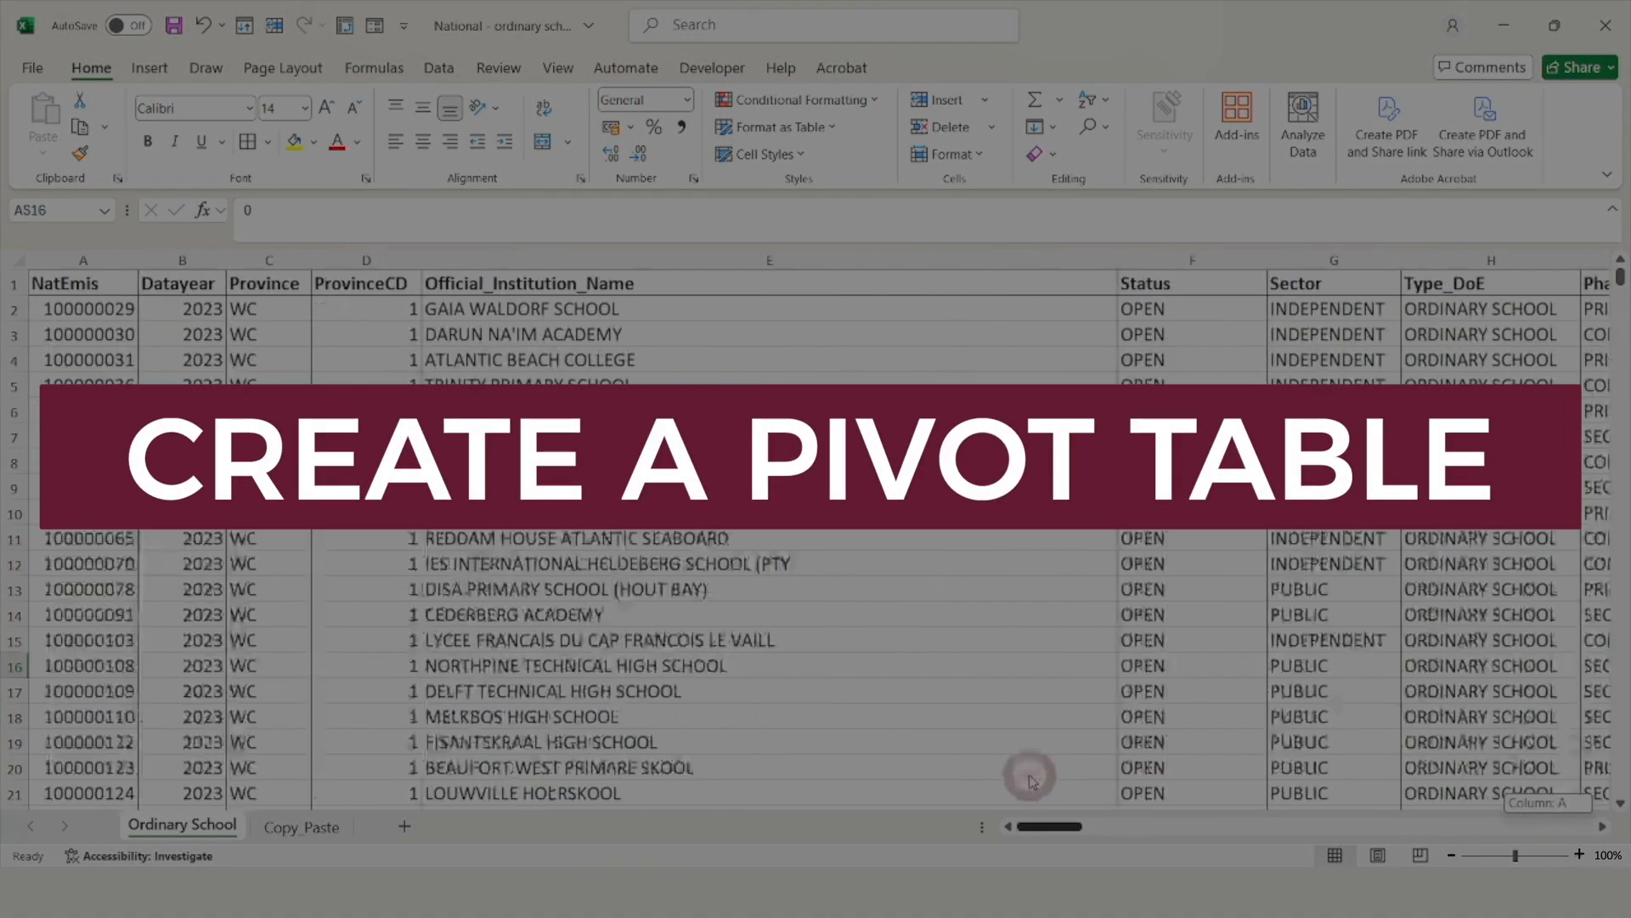
Select the whole contiguous school data block from a cell inside it with Ctrl+A
{"action": "left_click", "coordinate": [812, 614]}
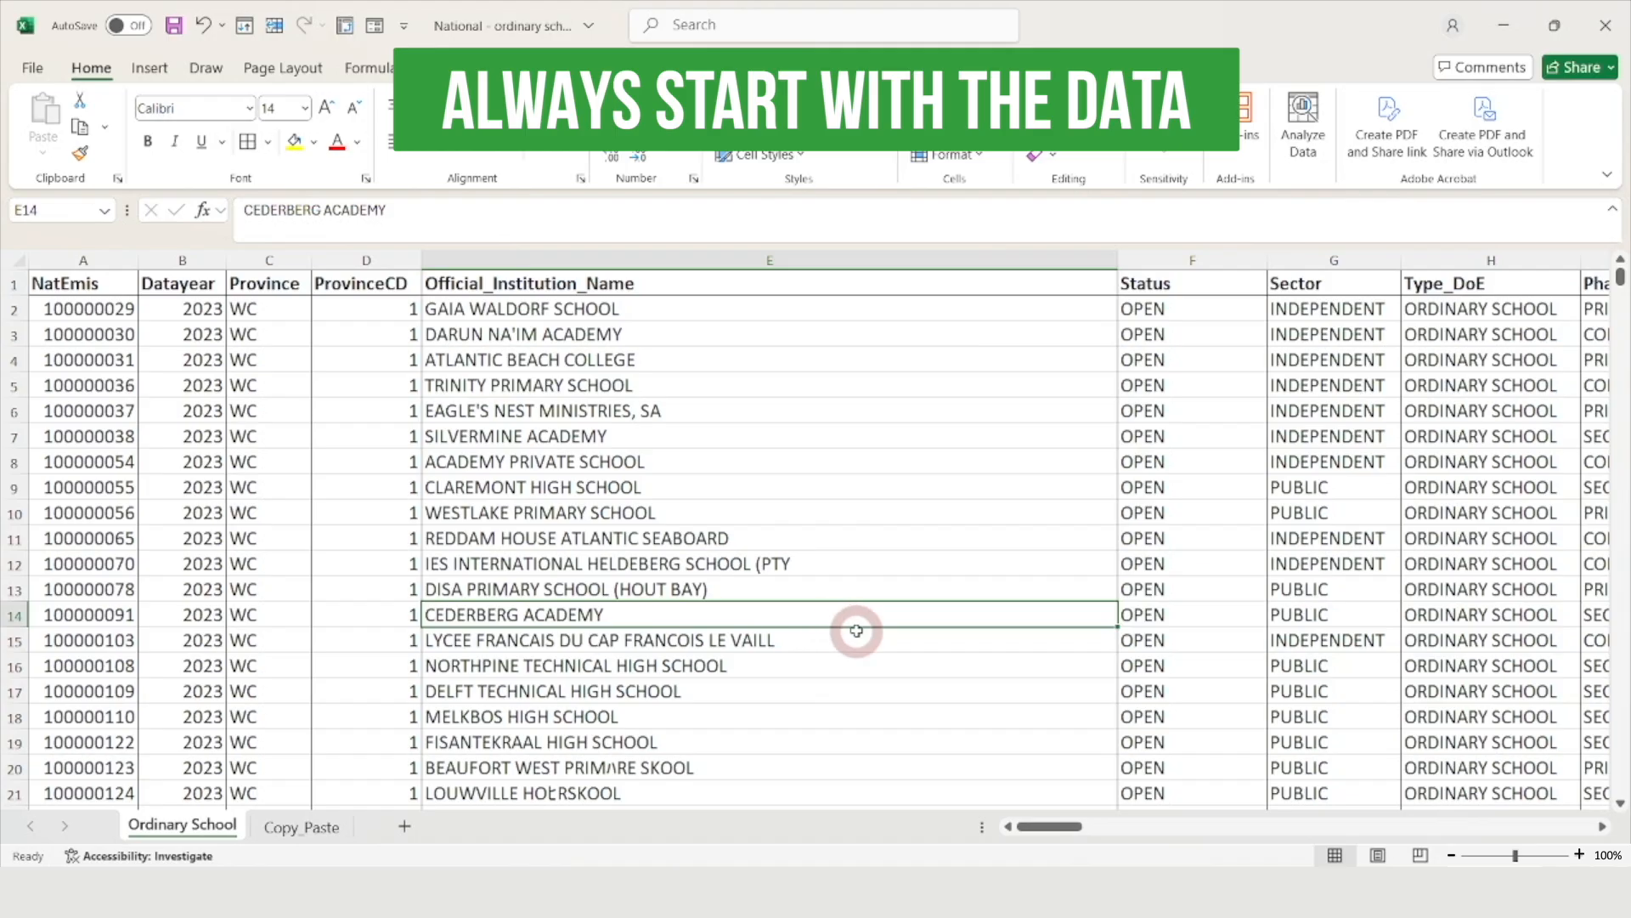
{"action": "left_click", "coordinate": [784, 567]}
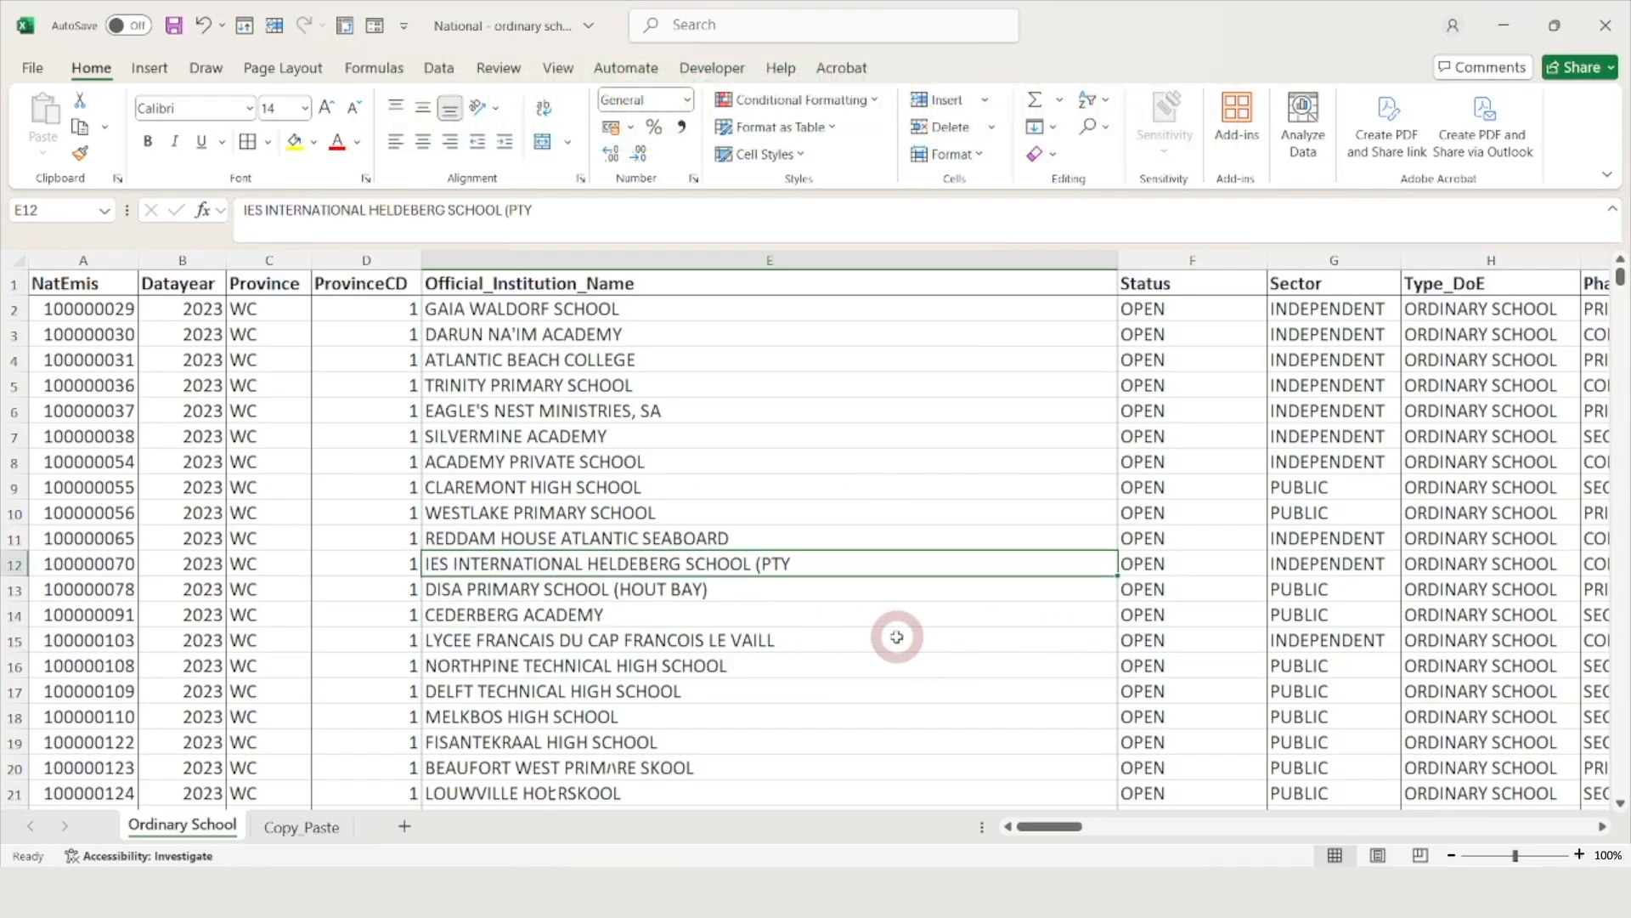
{"action": "left_click", "coordinate": [1012, 637]}
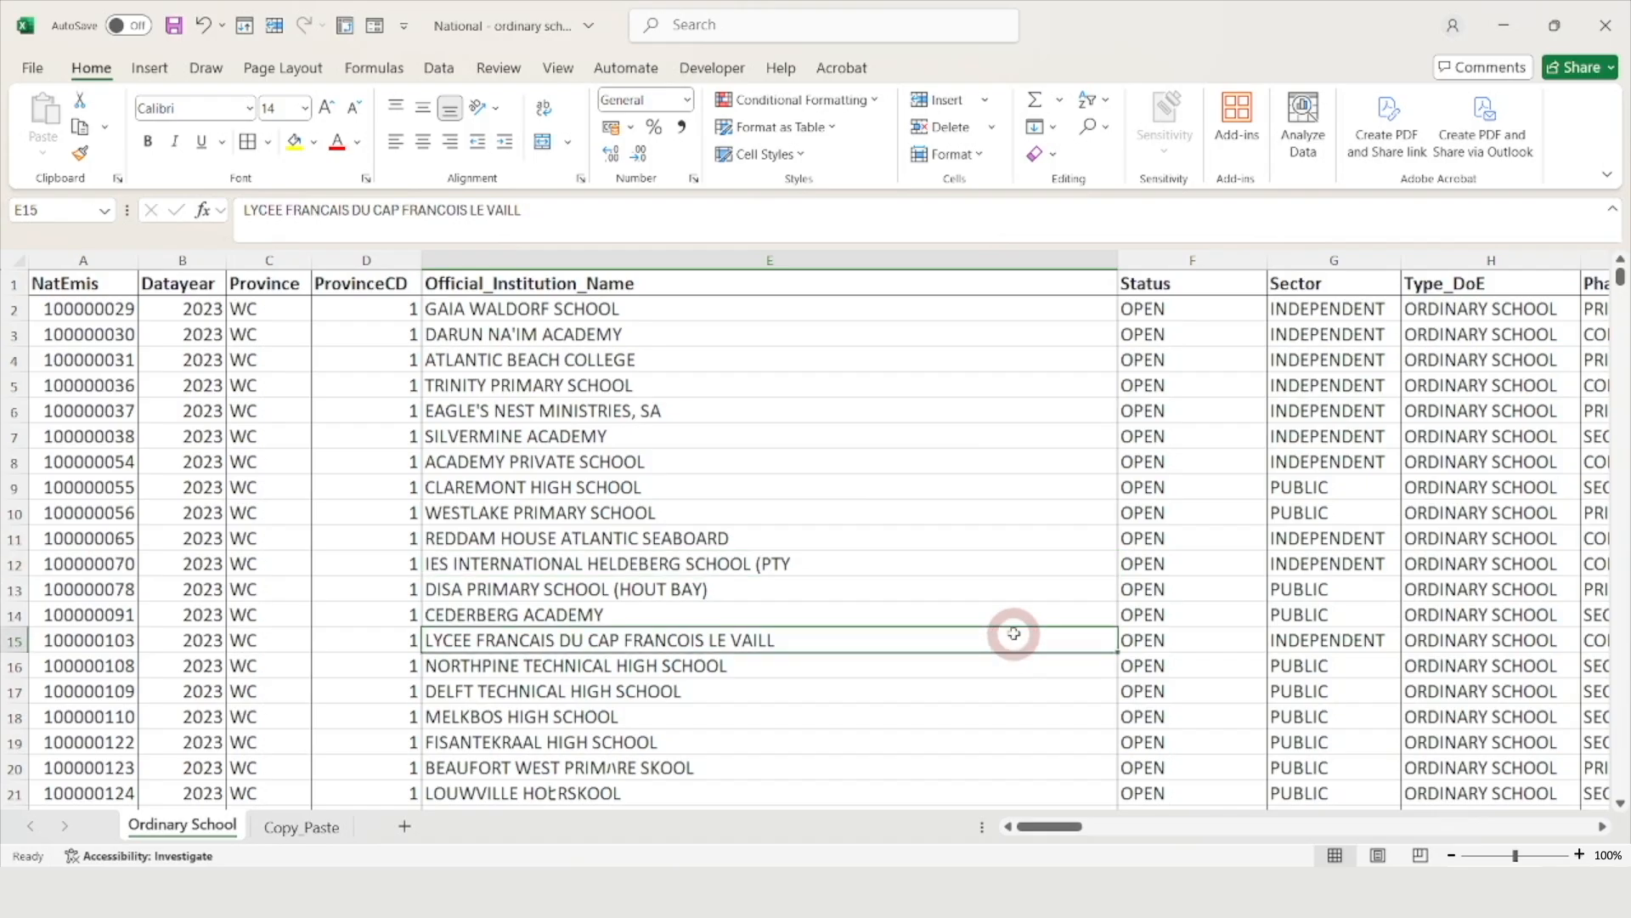
{"action": "key", "text": "ctrl+a"}
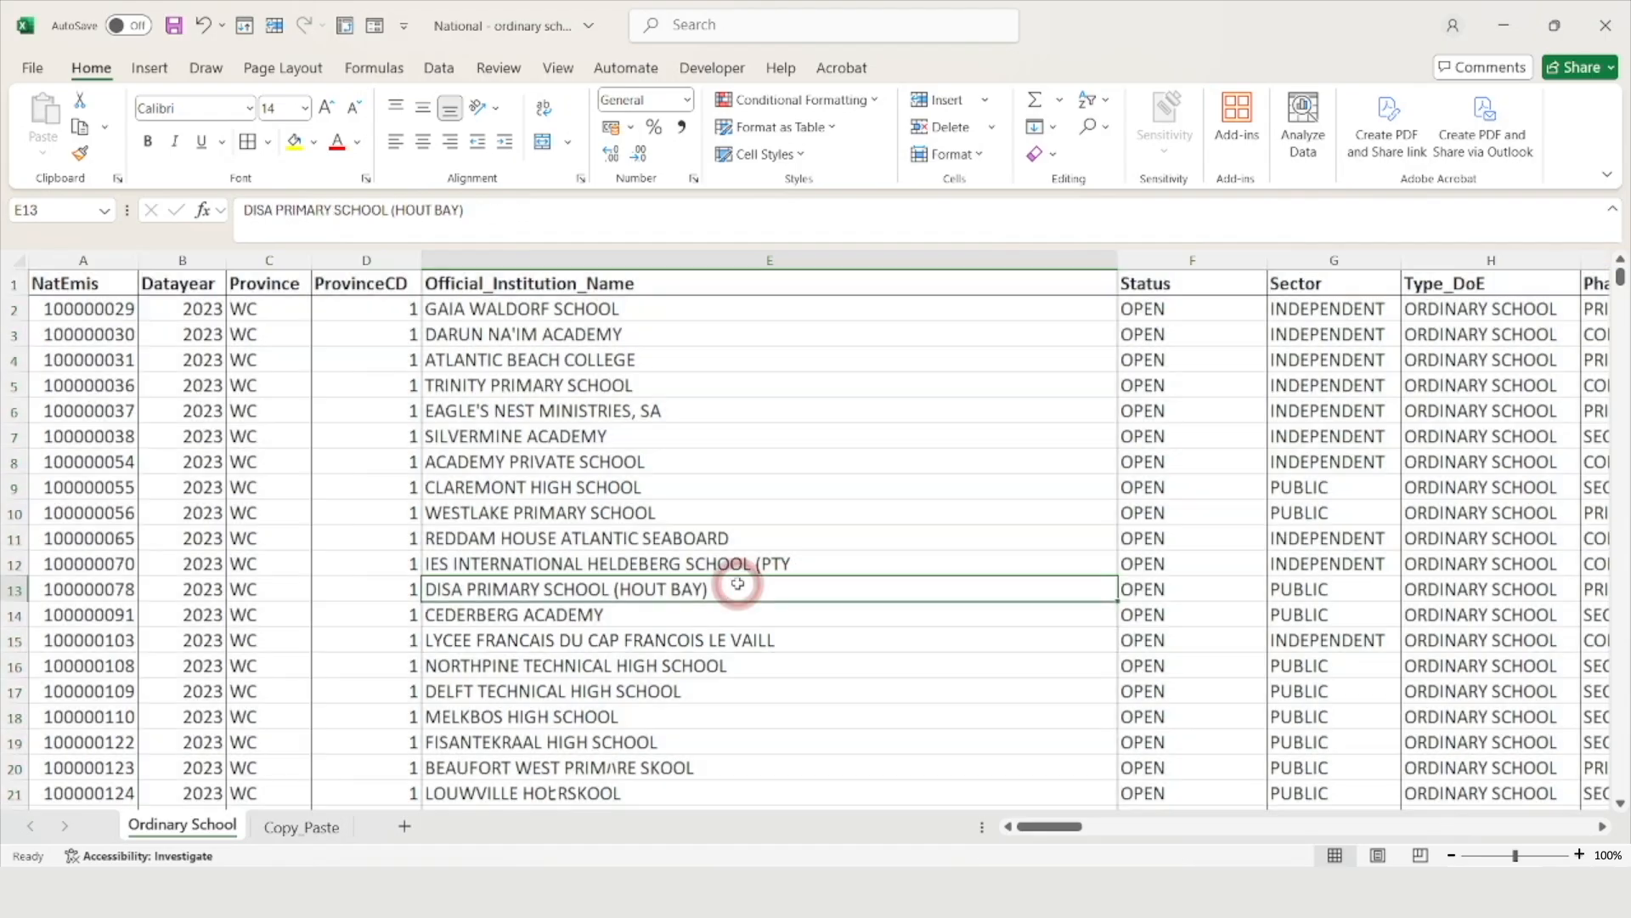
Reselect the full range $A$1:$AV$24982 and format it as White, Table Style Light 1
{"action": "left_click", "coordinate": [759, 585]}
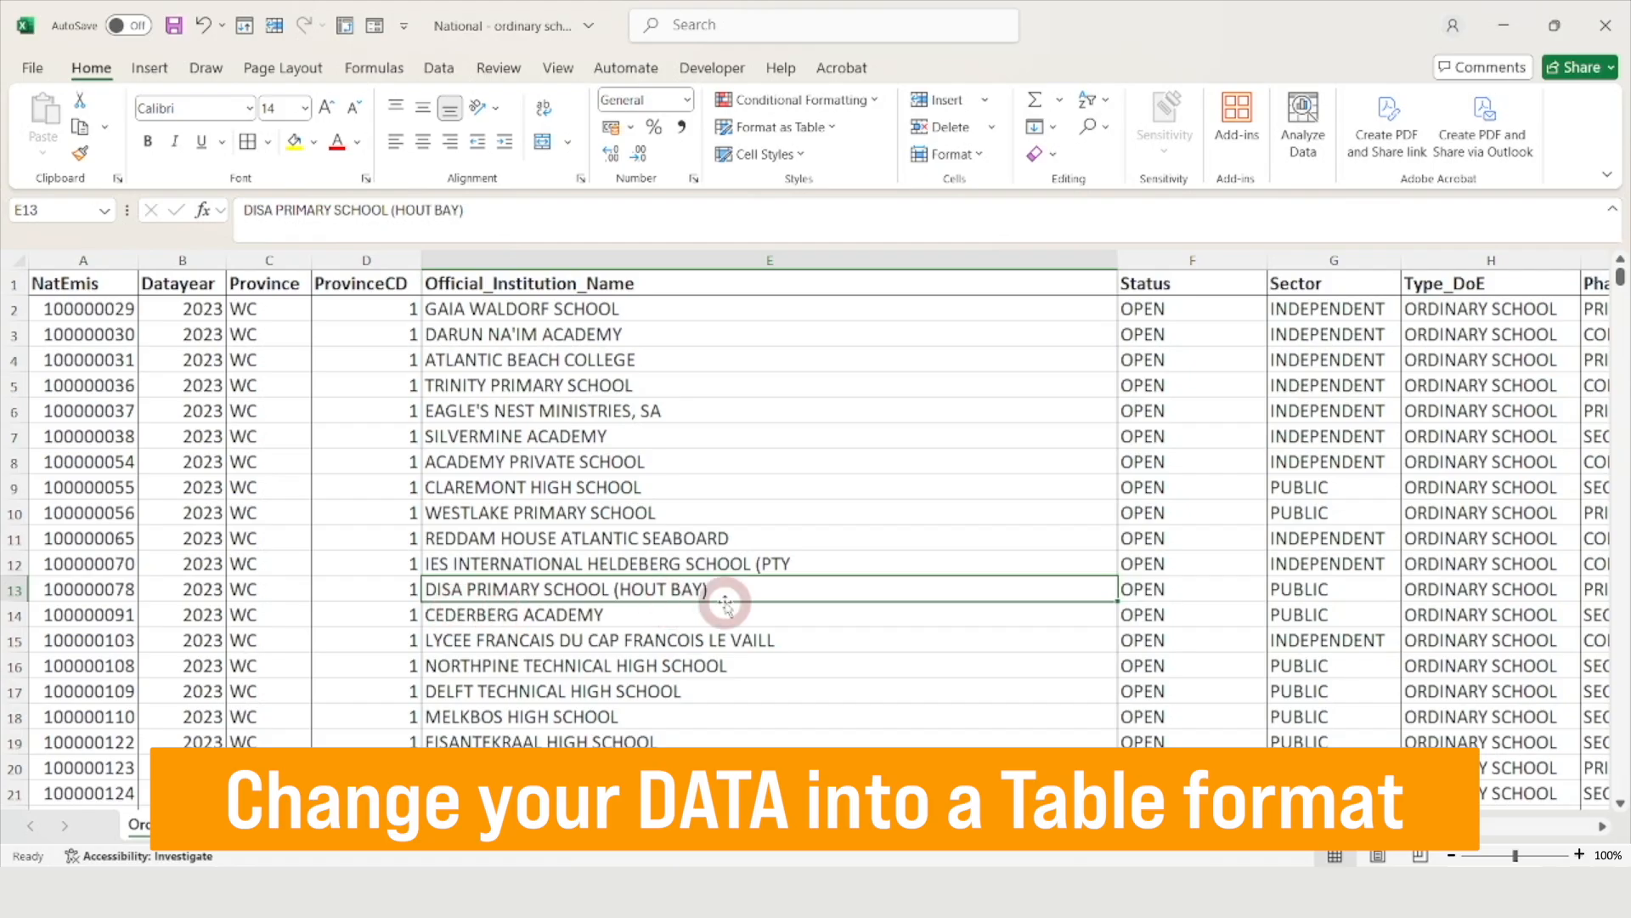
{"action": "key", "text": "ctrl+a"}
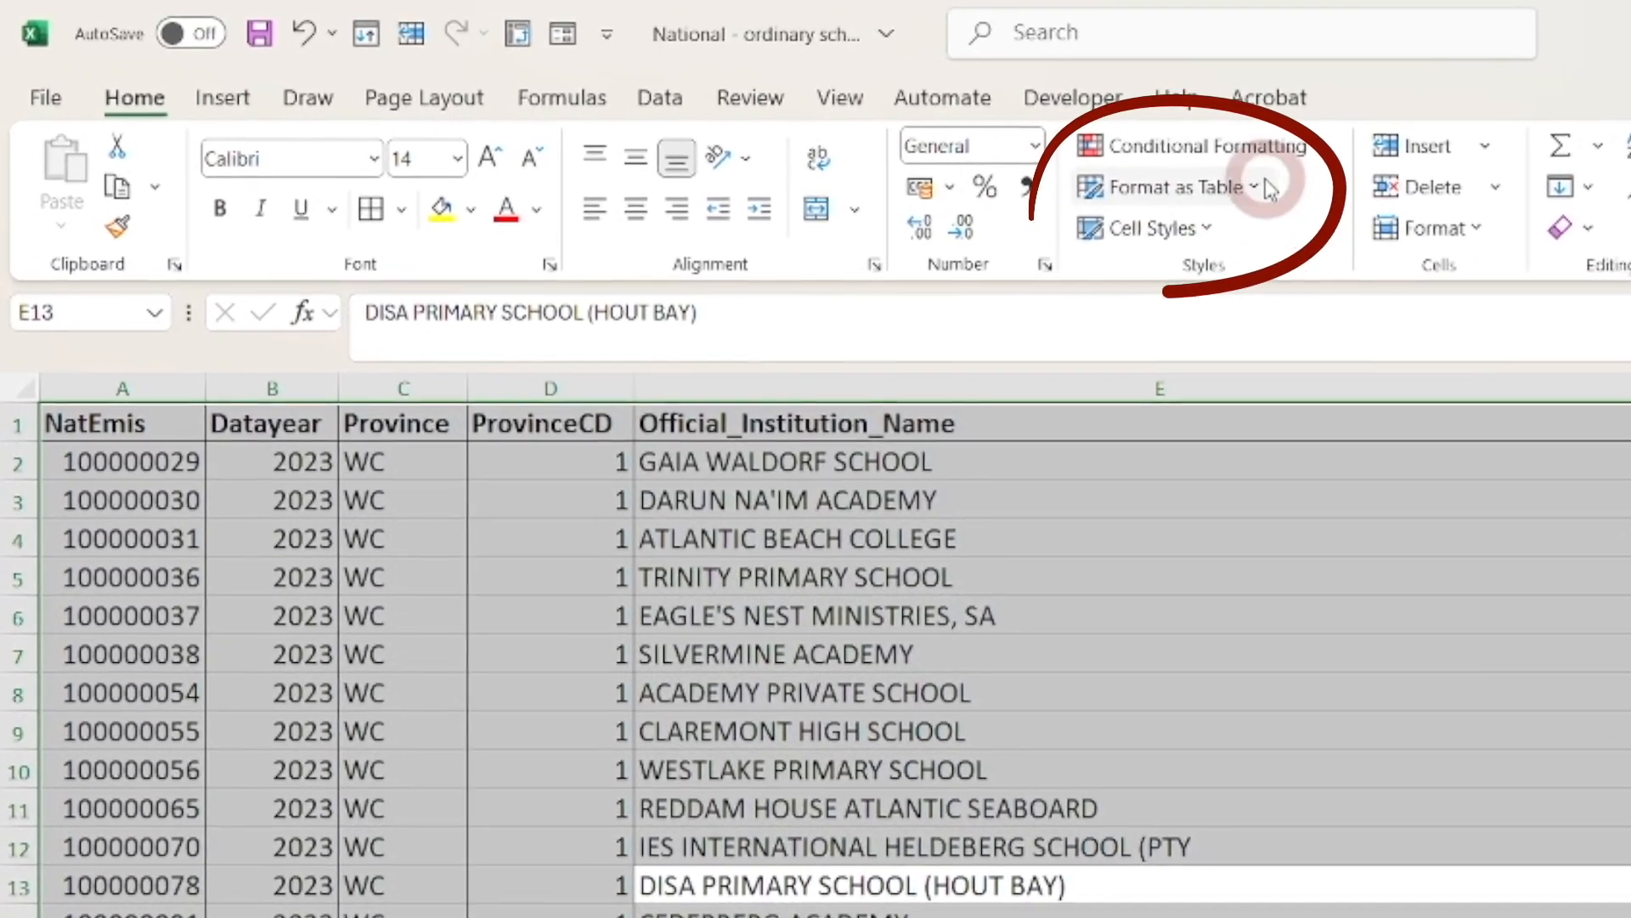
{"action": "left_click", "coordinate": [1196, 180]}
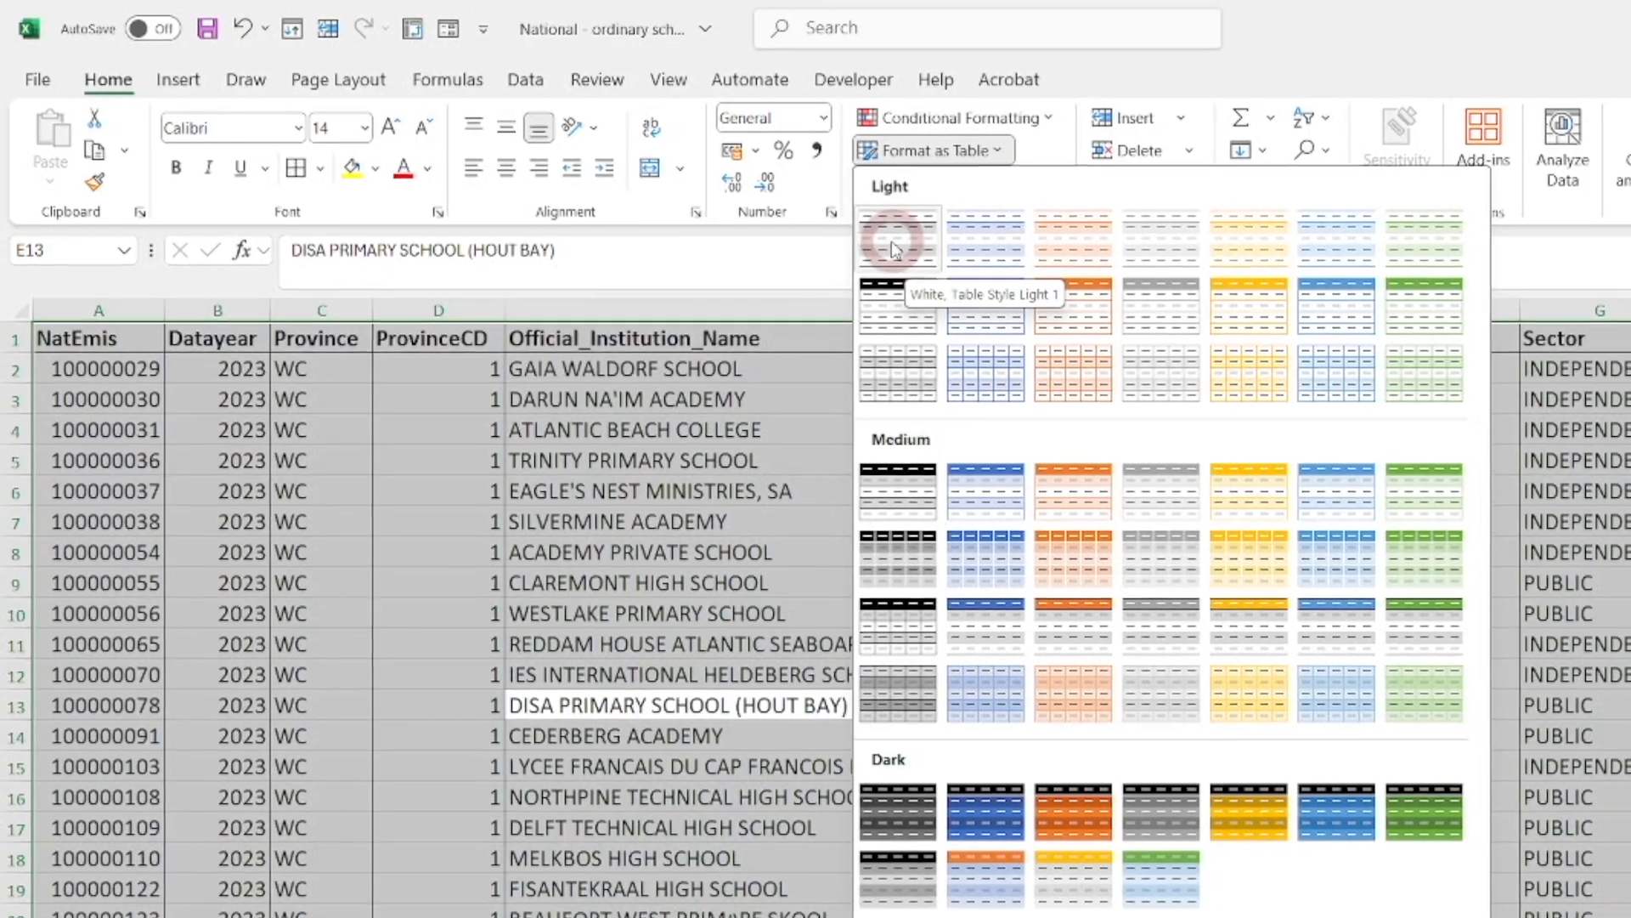
{"action": "left_click", "coordinate": [971, 255]}
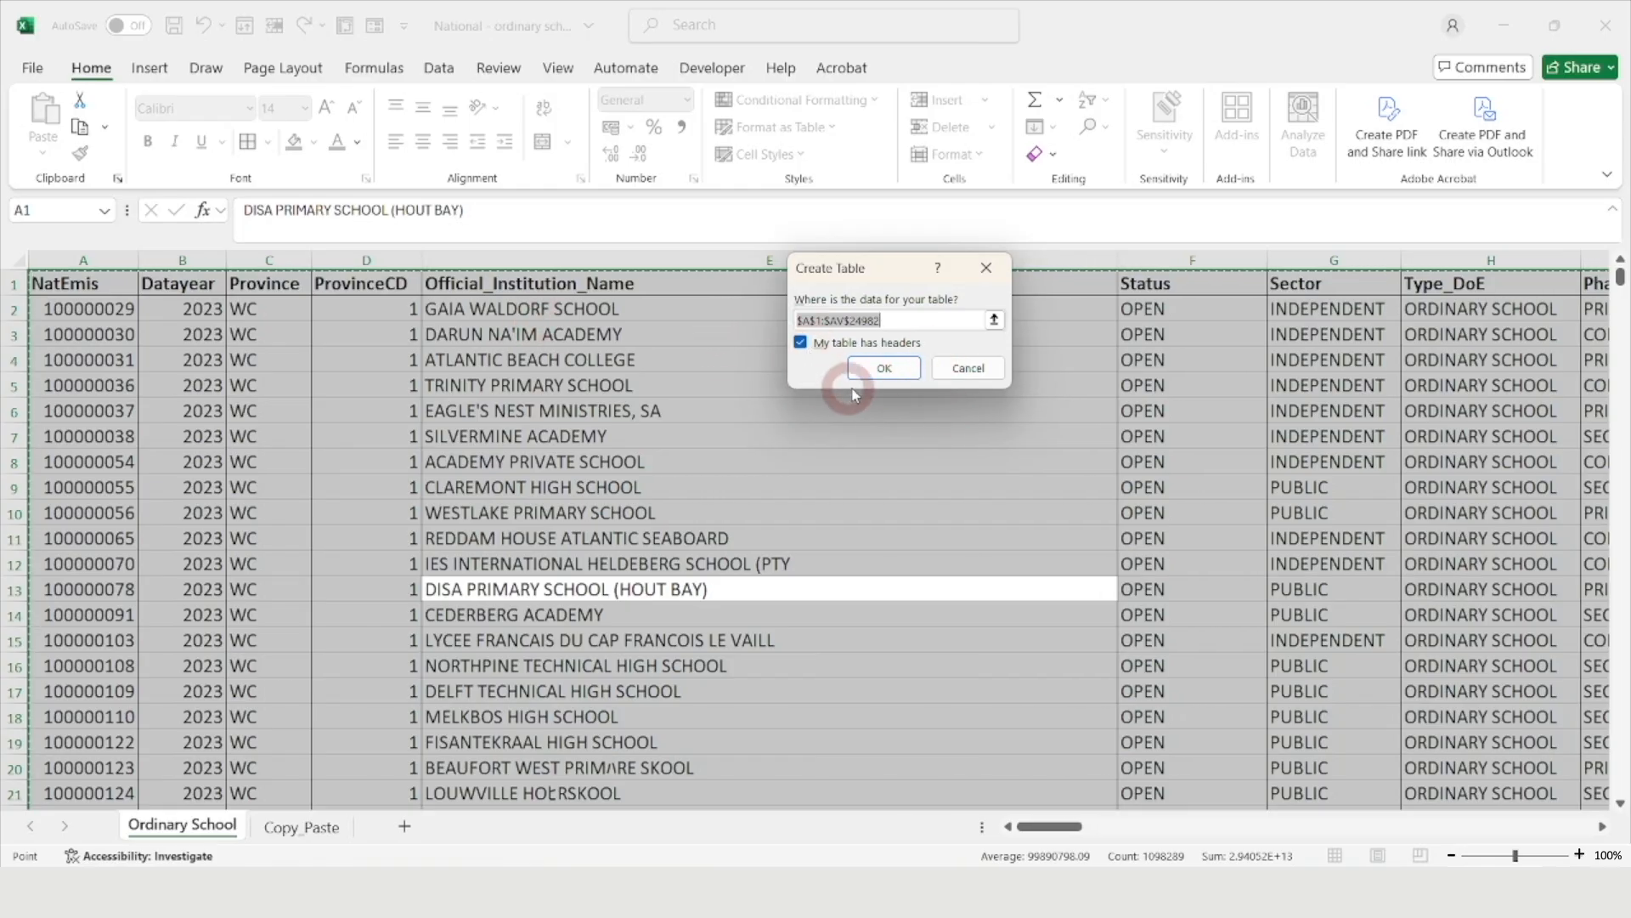
Create Table1 with headers, giving banded rows and filter buttons, then select its table name
{"action": "left_click", "coordinate": [884, 368]}
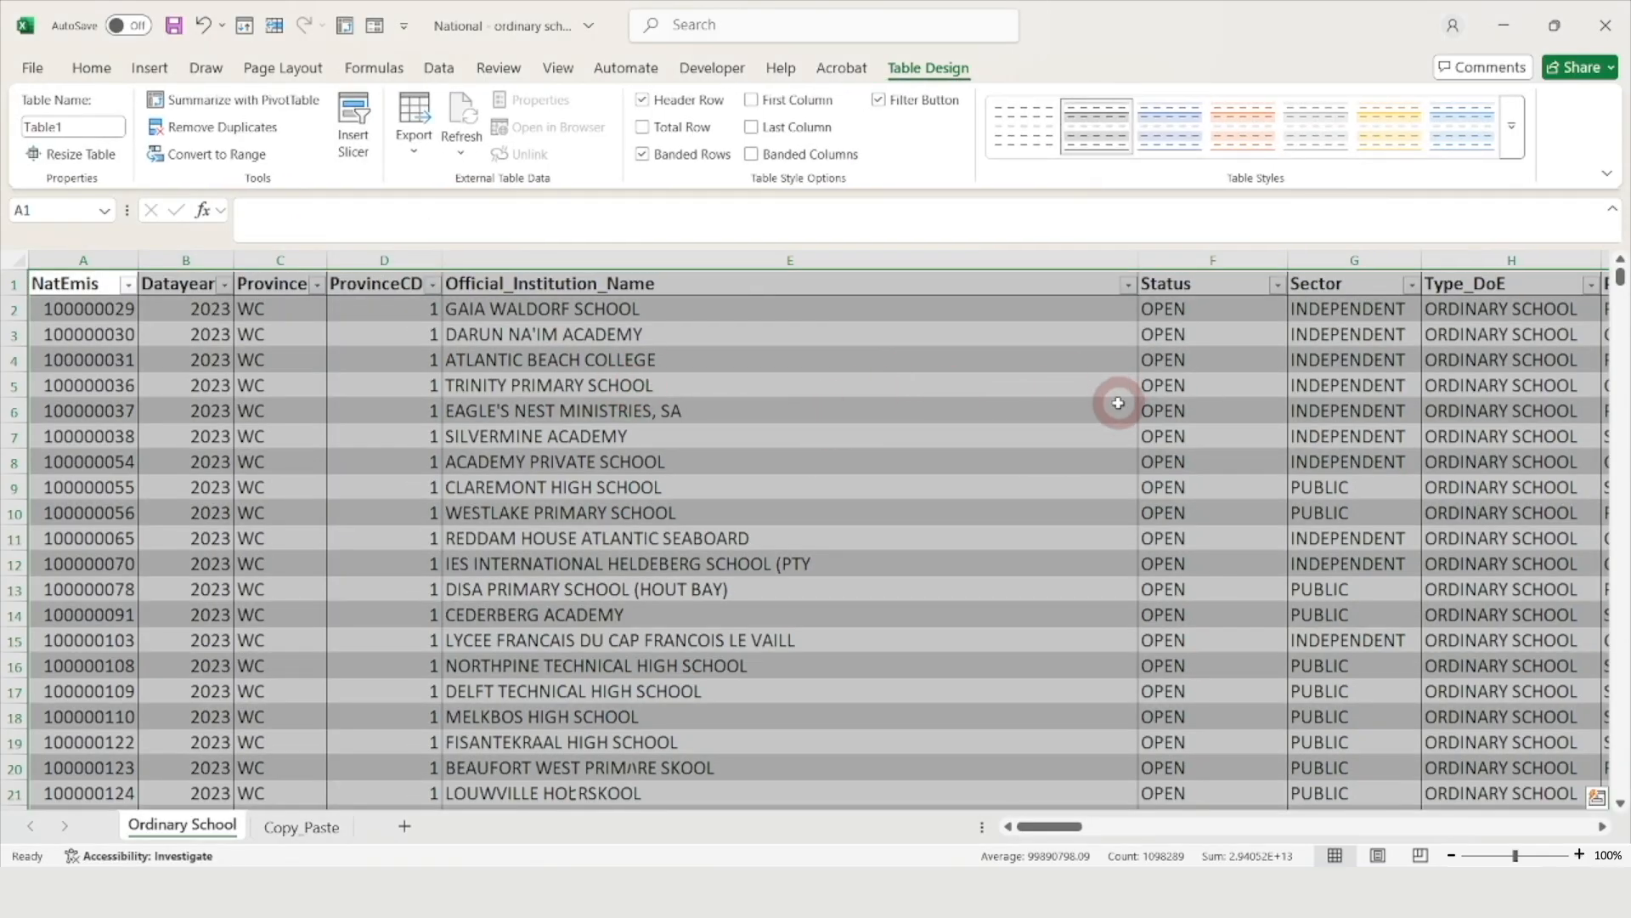
{"action": "left_click", "coordinate": [1118, 403]}
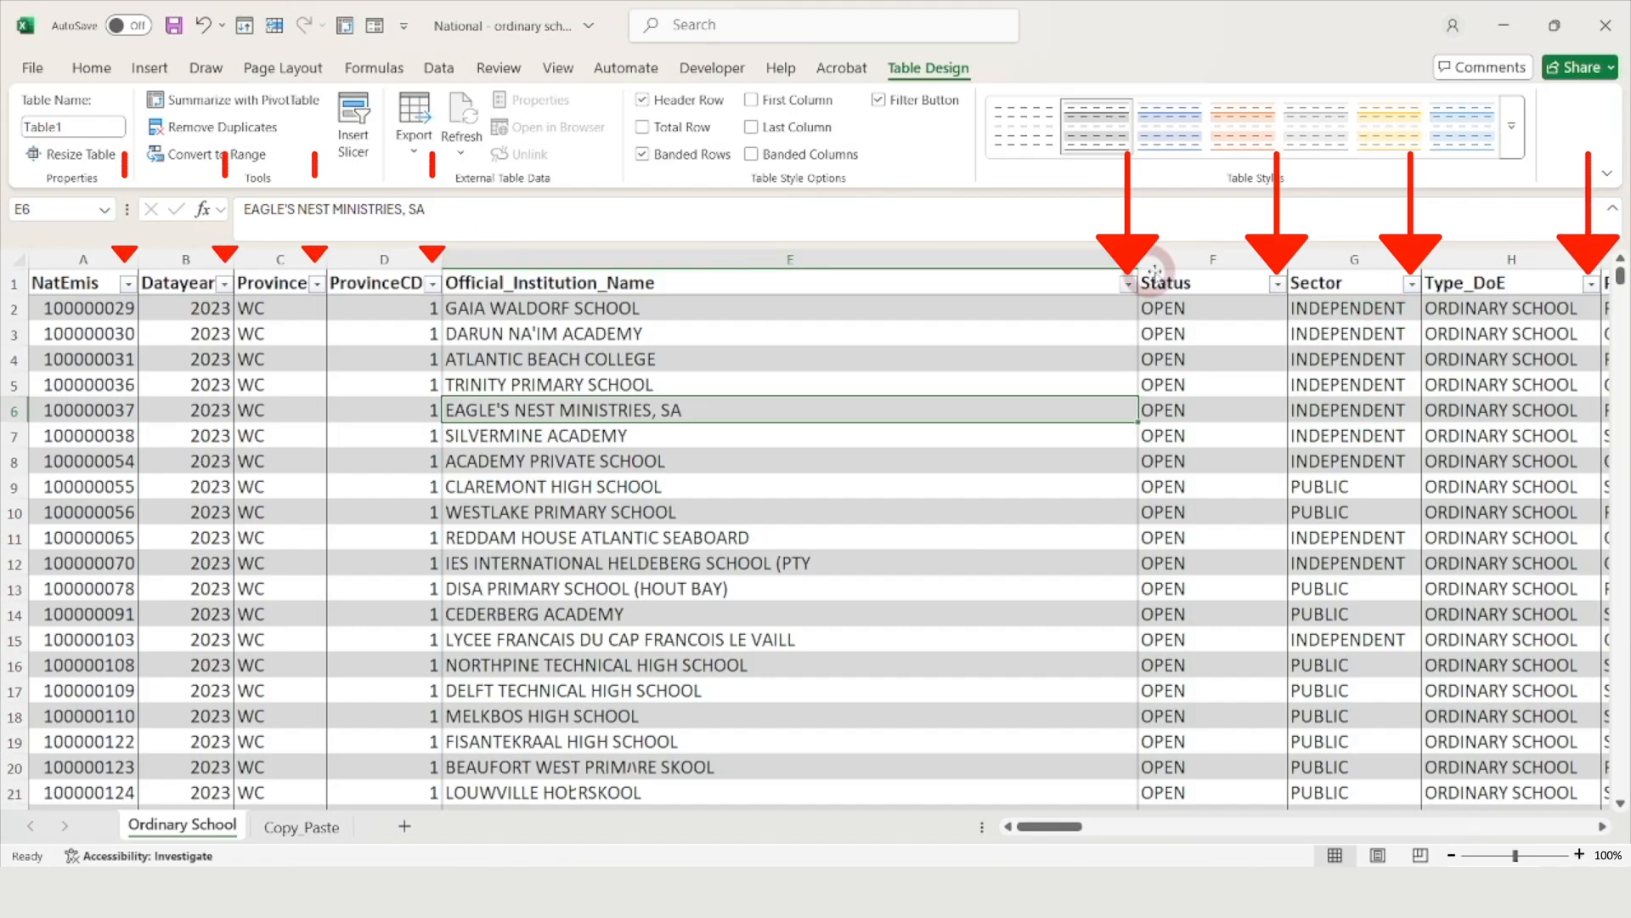
{"action": "left_click", "coordinate": [858, 543]}
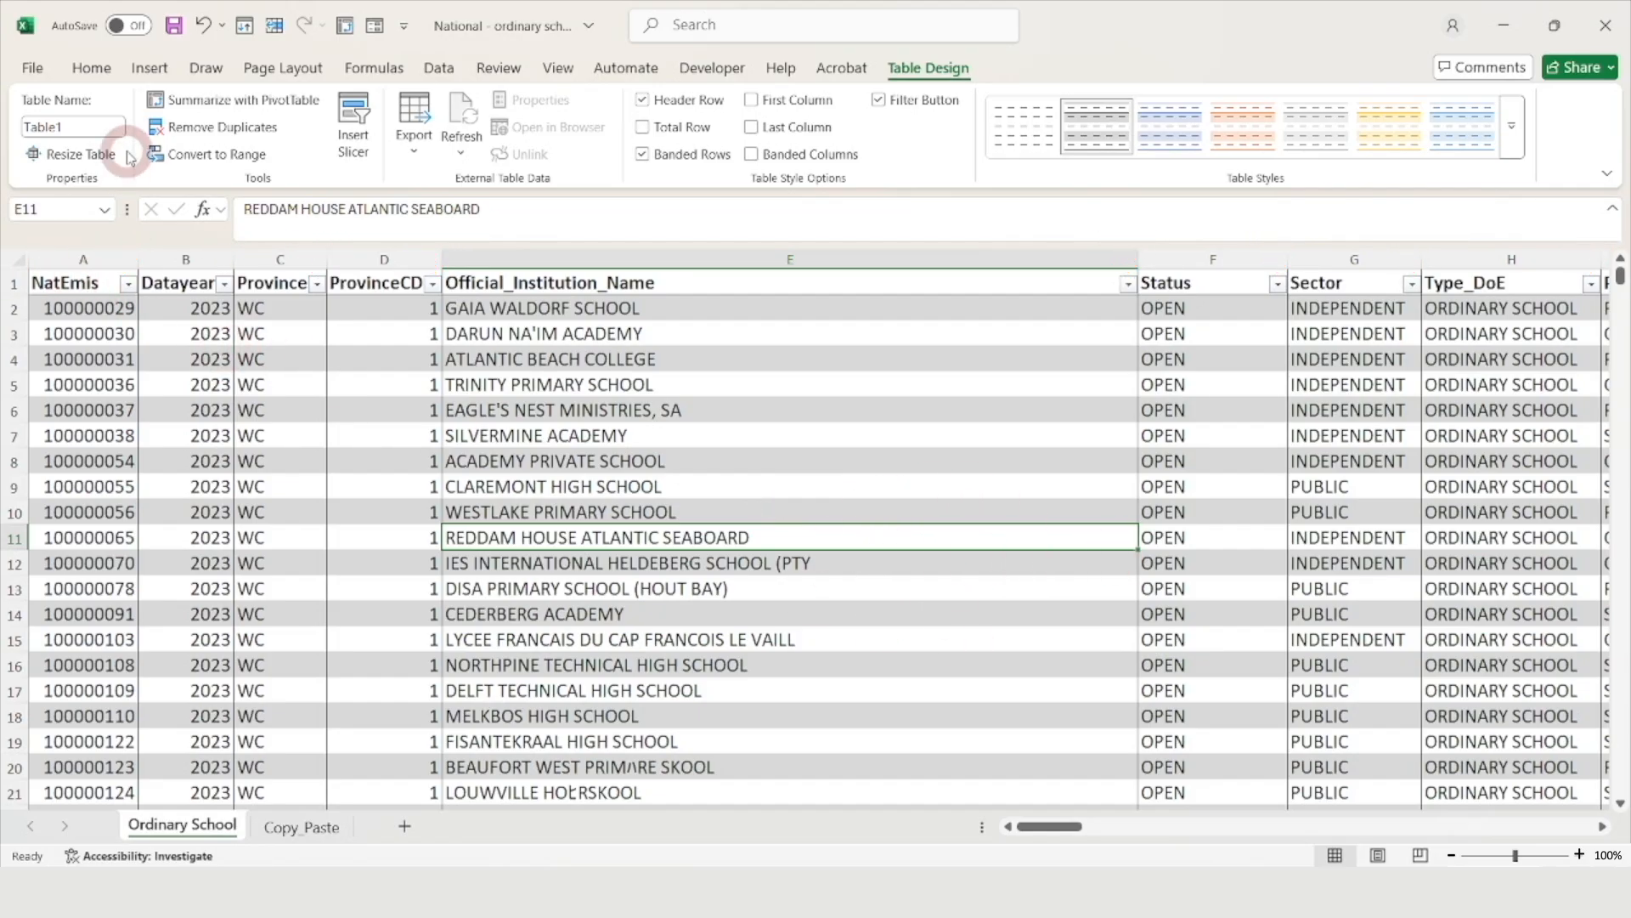
{"action": "left_click", "coordinate": [51, 127]}
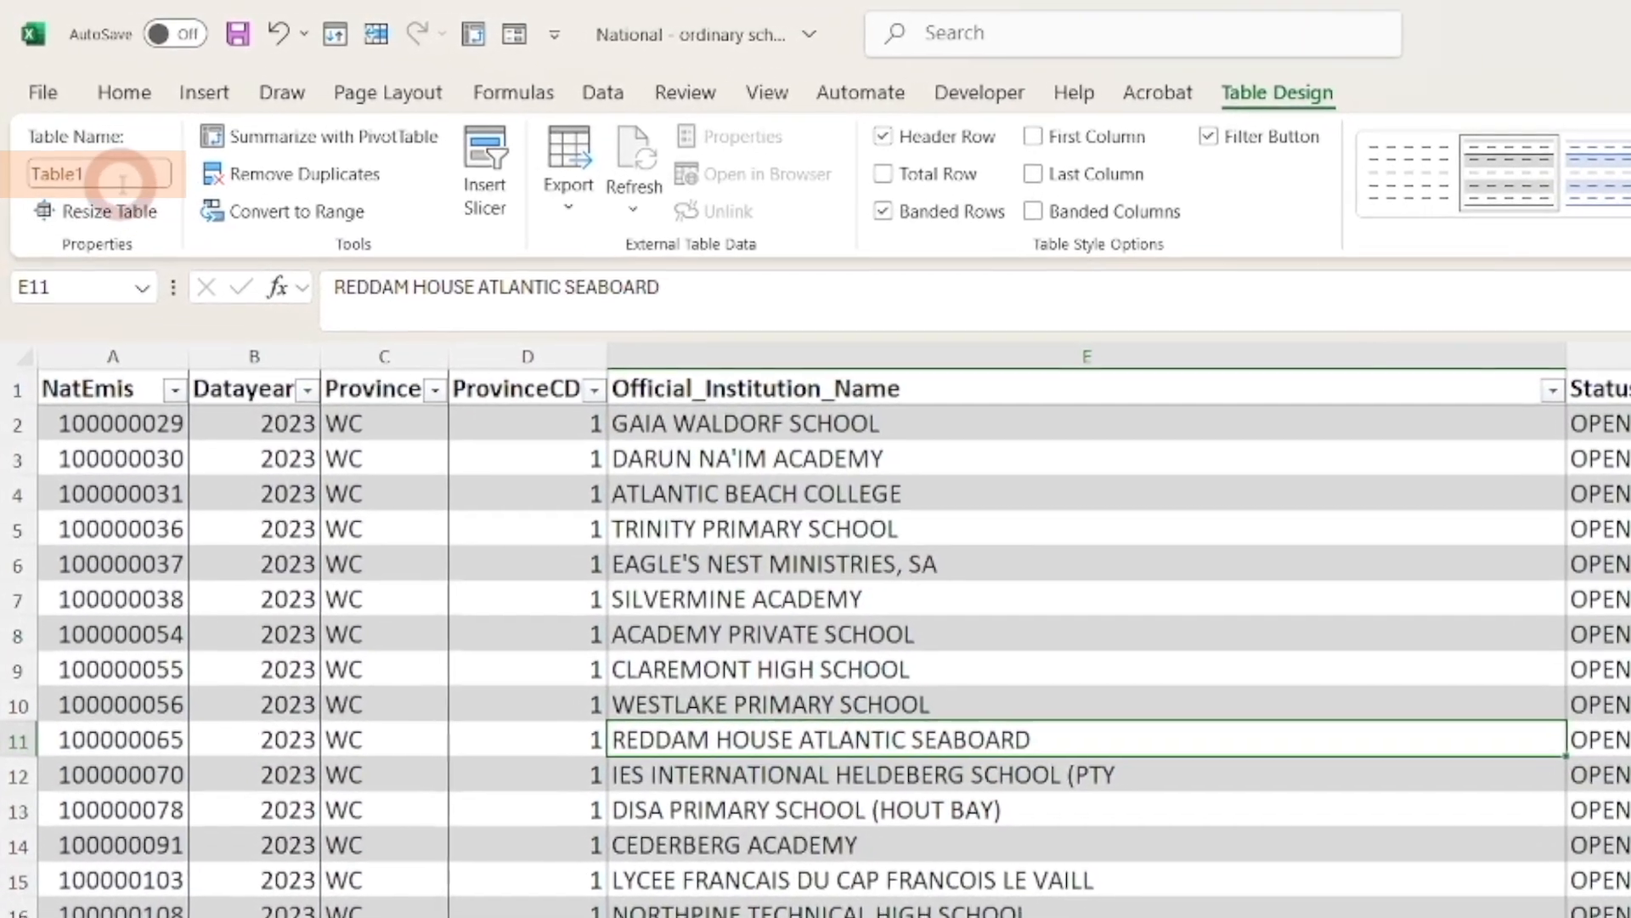
Rename the table from Table1 to Masterlist
{"action": "left_click", "coordinate": [111, 165]}
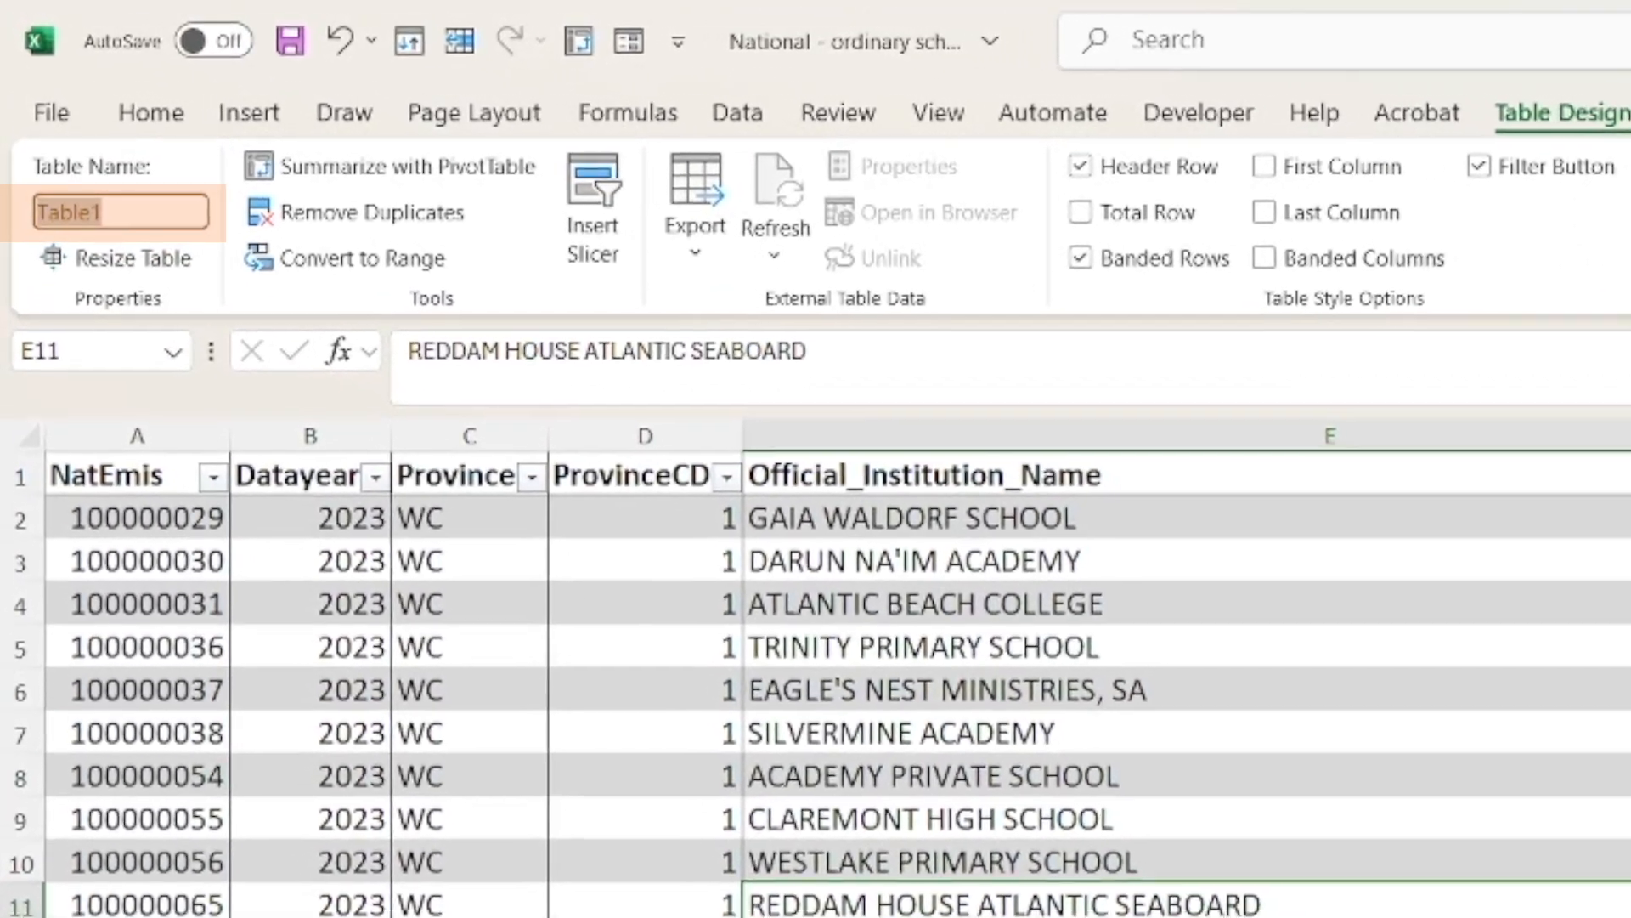
{"action": "type", "text": "Masterlist"}
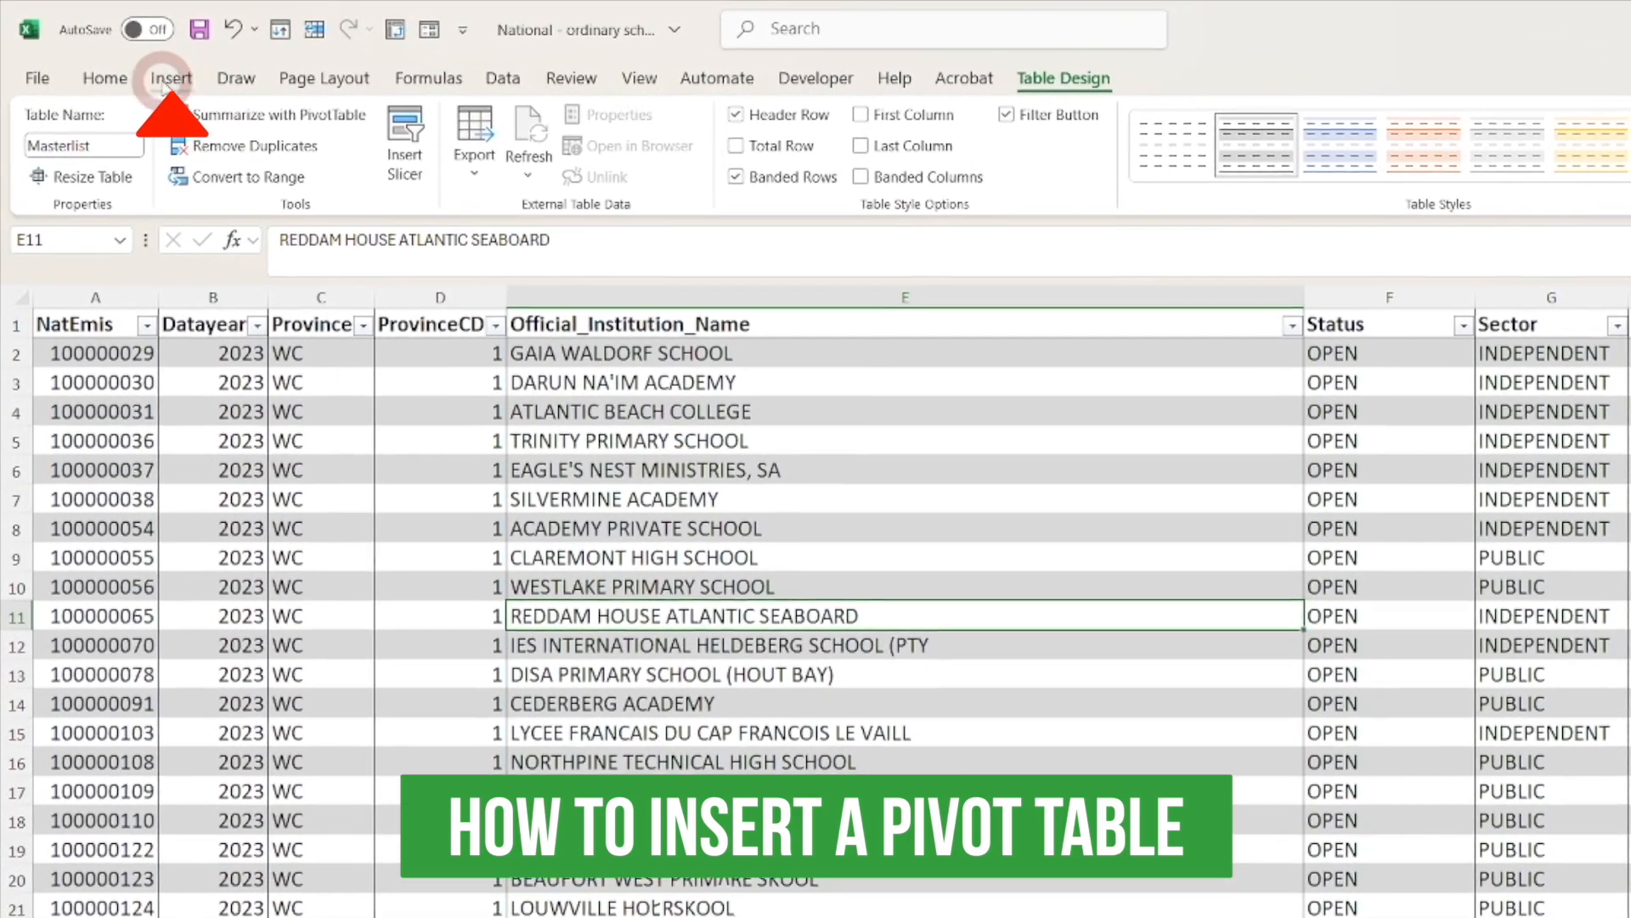
Start a new PivotTable from the Masterlist table, placed on a new worksheet
{"action": "left_click", "coordinate": [164, 85]}
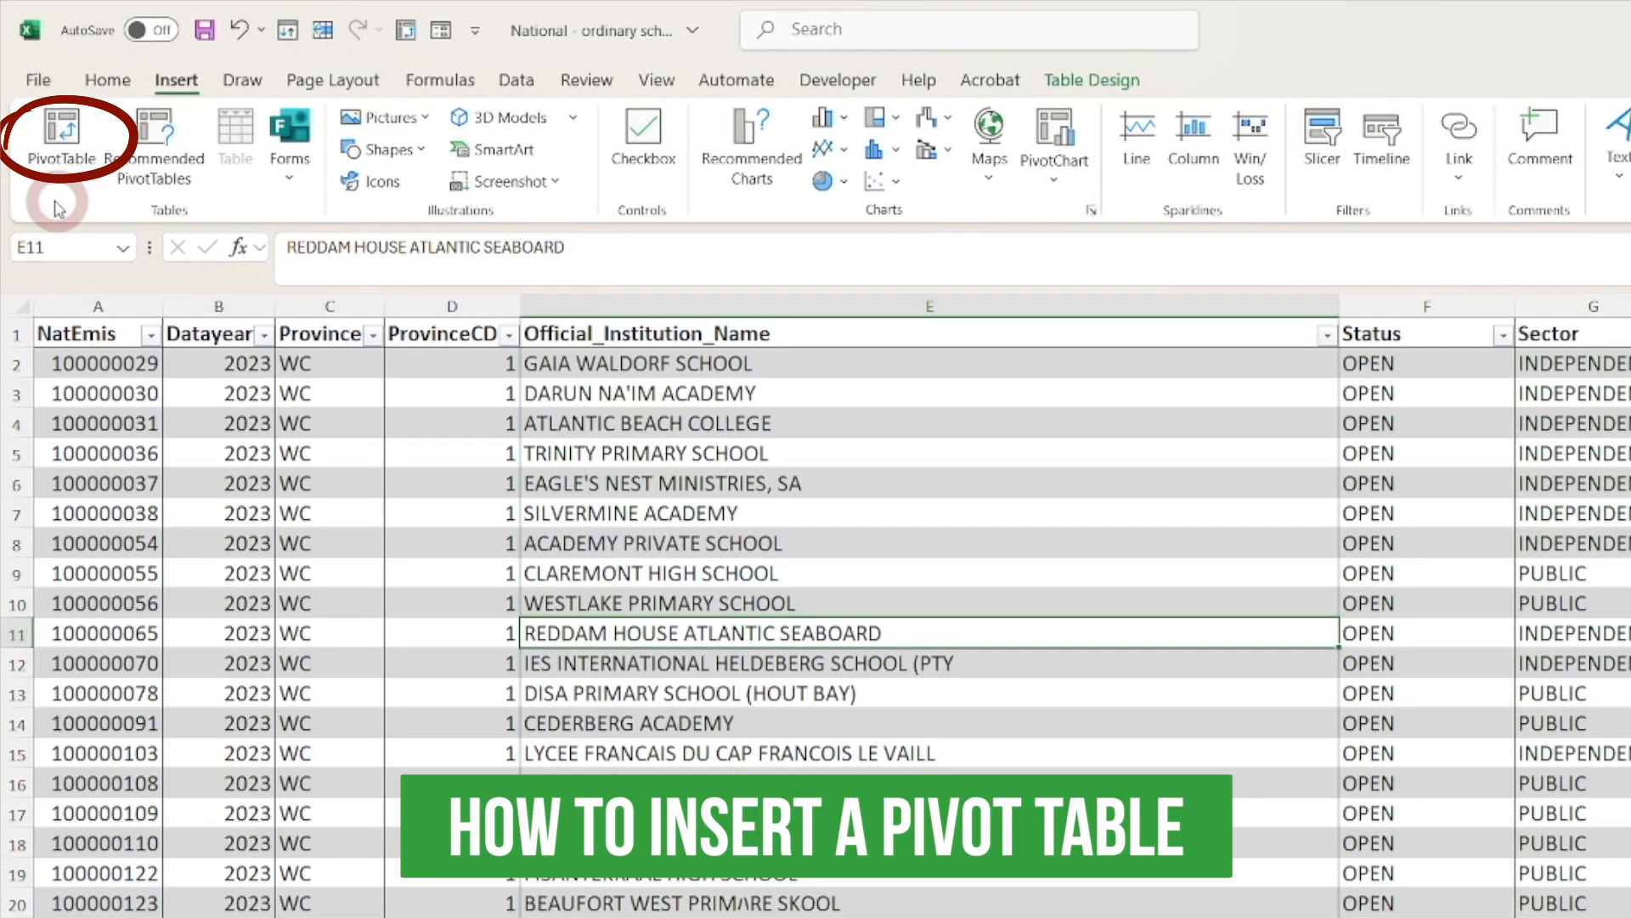
{"action": "left_click", "coordinate": [61, 136]}
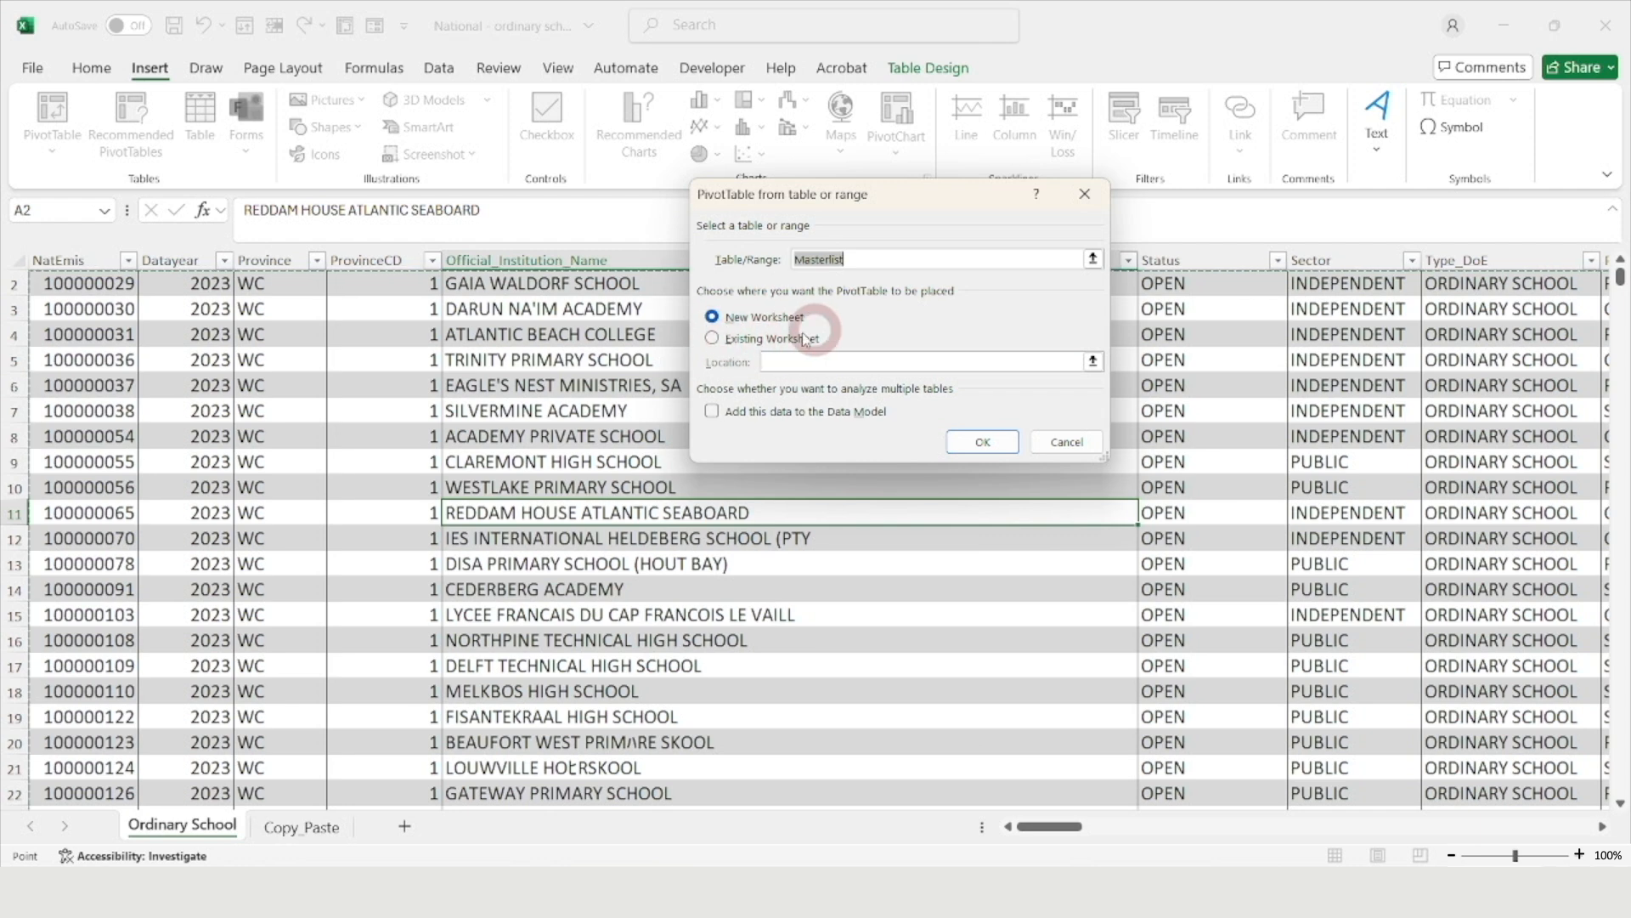
Confirm the dialog to create an empty PivotTable1 on new Sheet3
{"action": "left_click", "coordinate": [983, 441]}
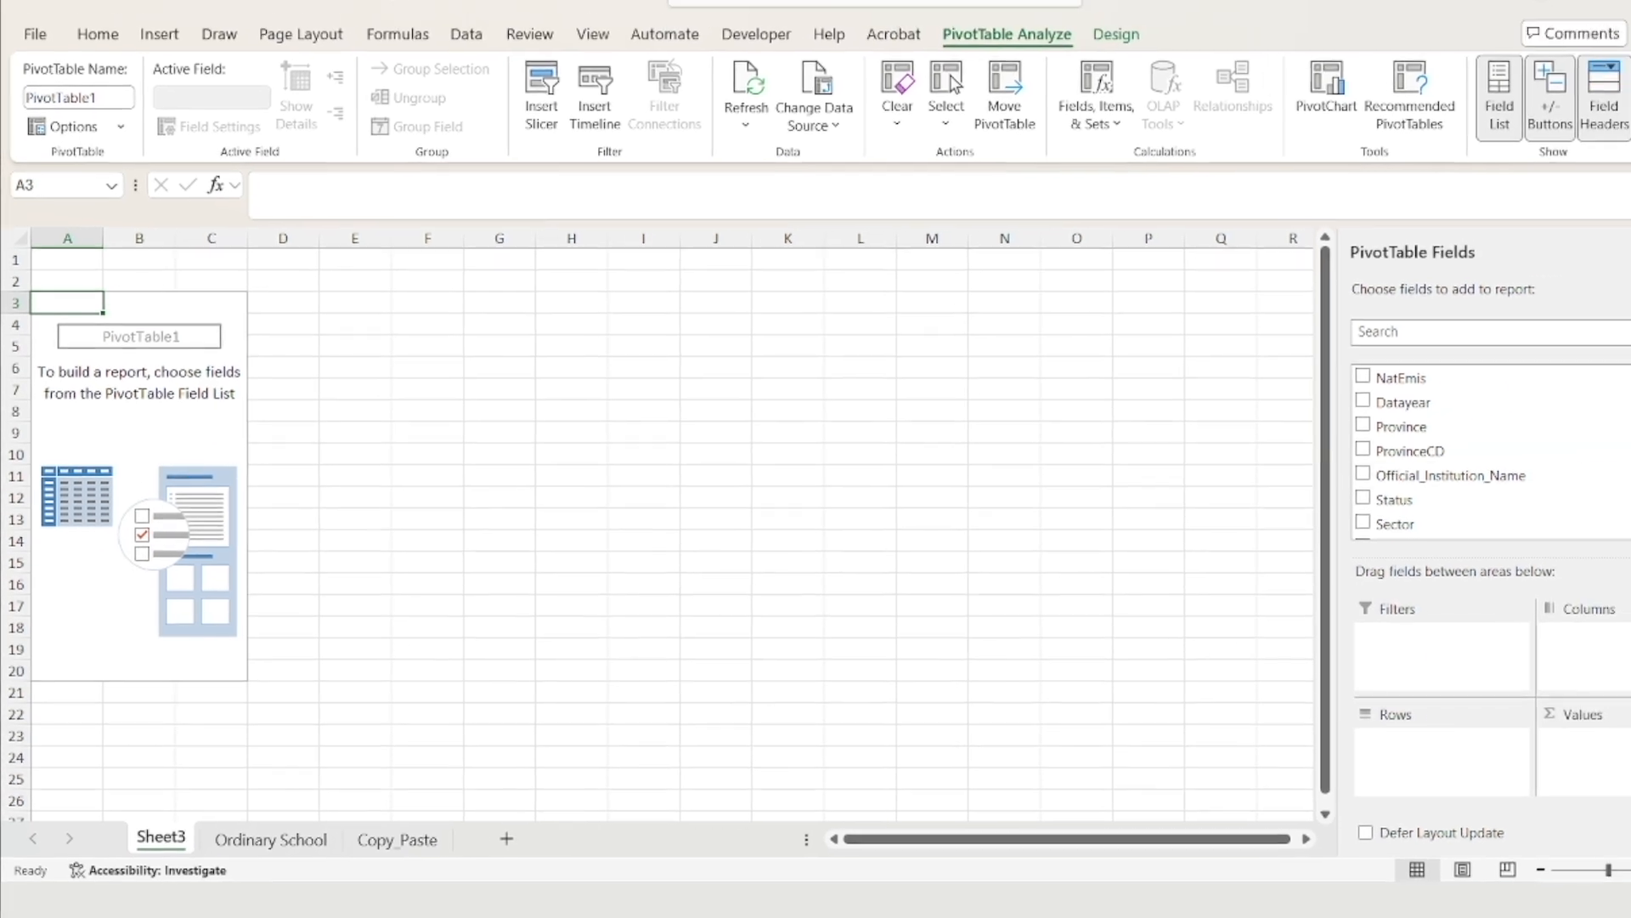
{"action": "left_click_drag", "start_coordinate": [1517, 483], "coordinate": [1395, 663]}
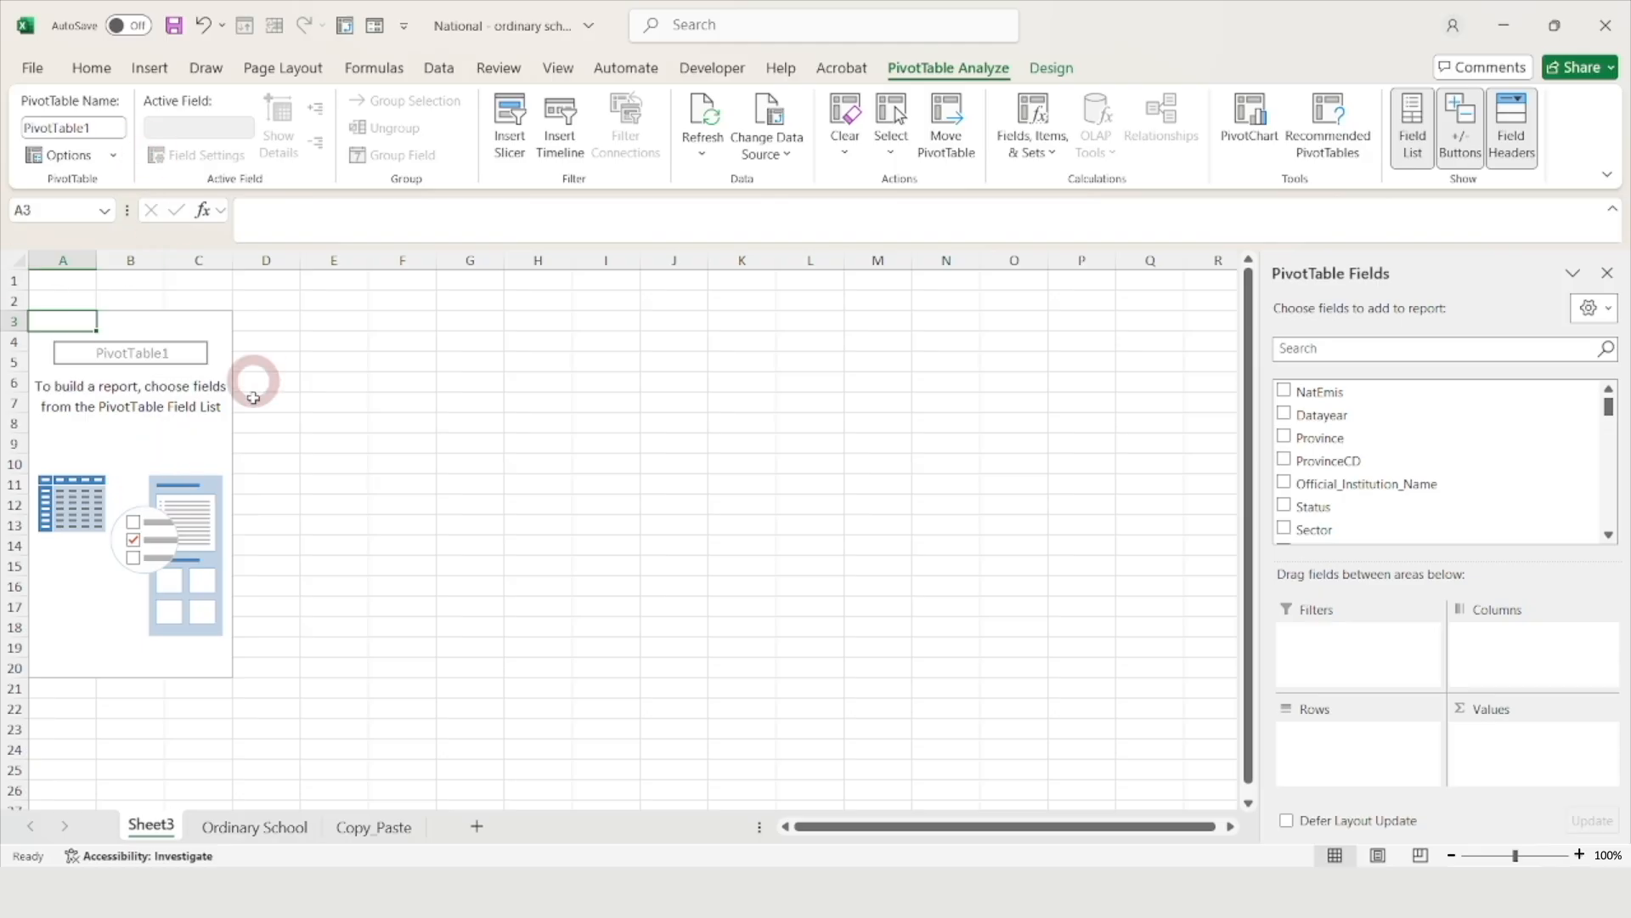
{"action": "left_click", "coordinate": [168, 442]}
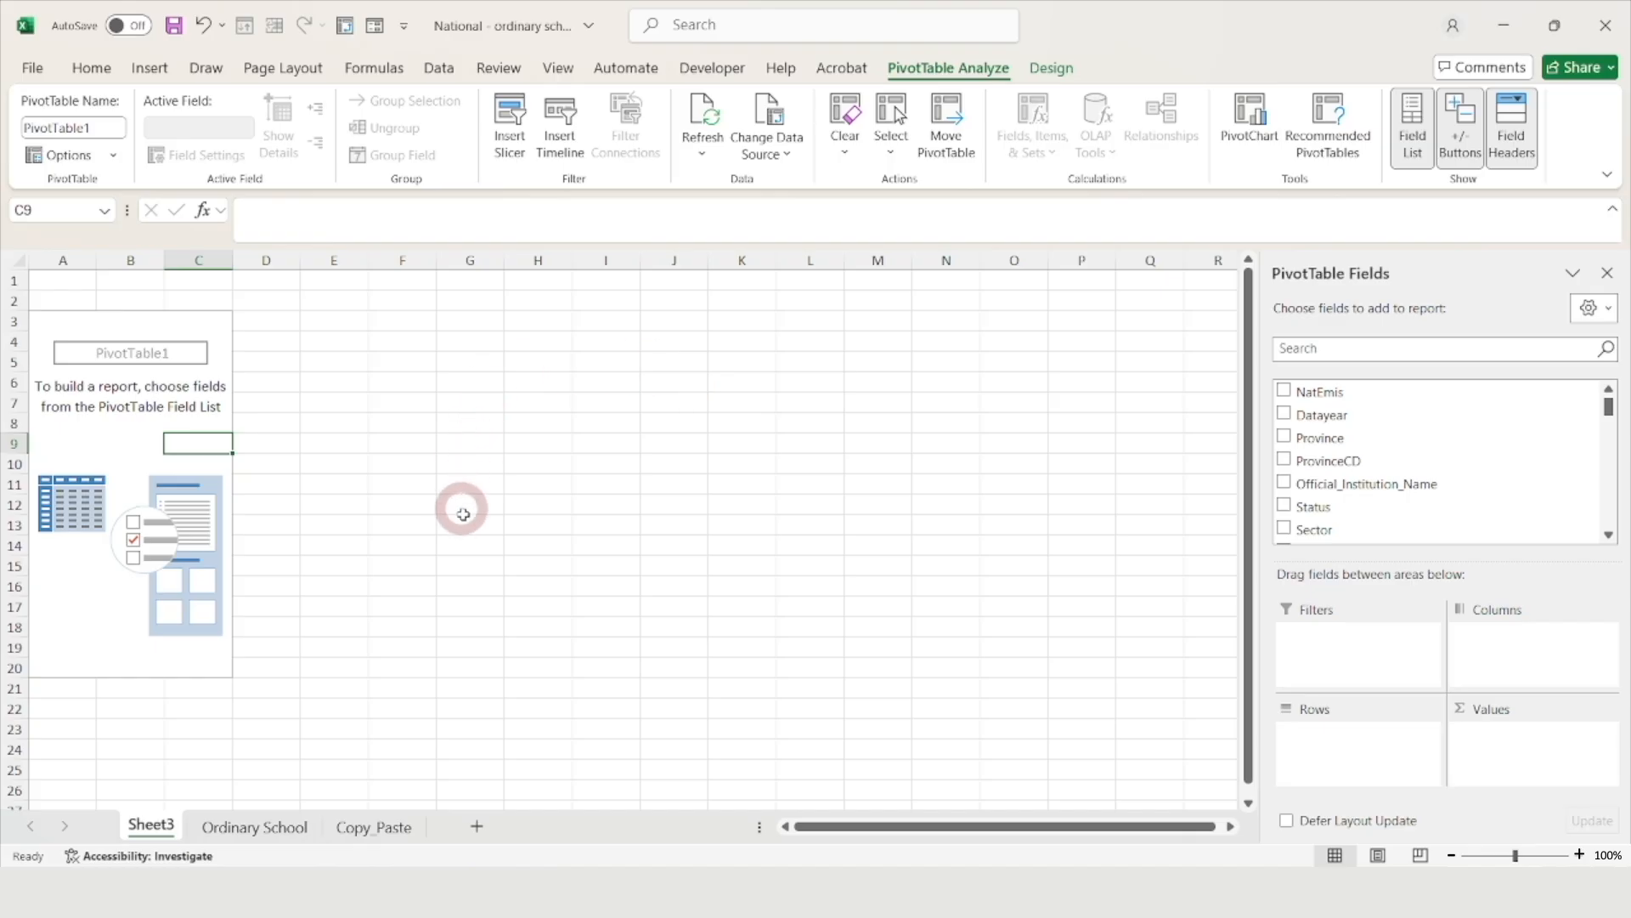
{"action": "left_click", "coordinate": [550, 436]}
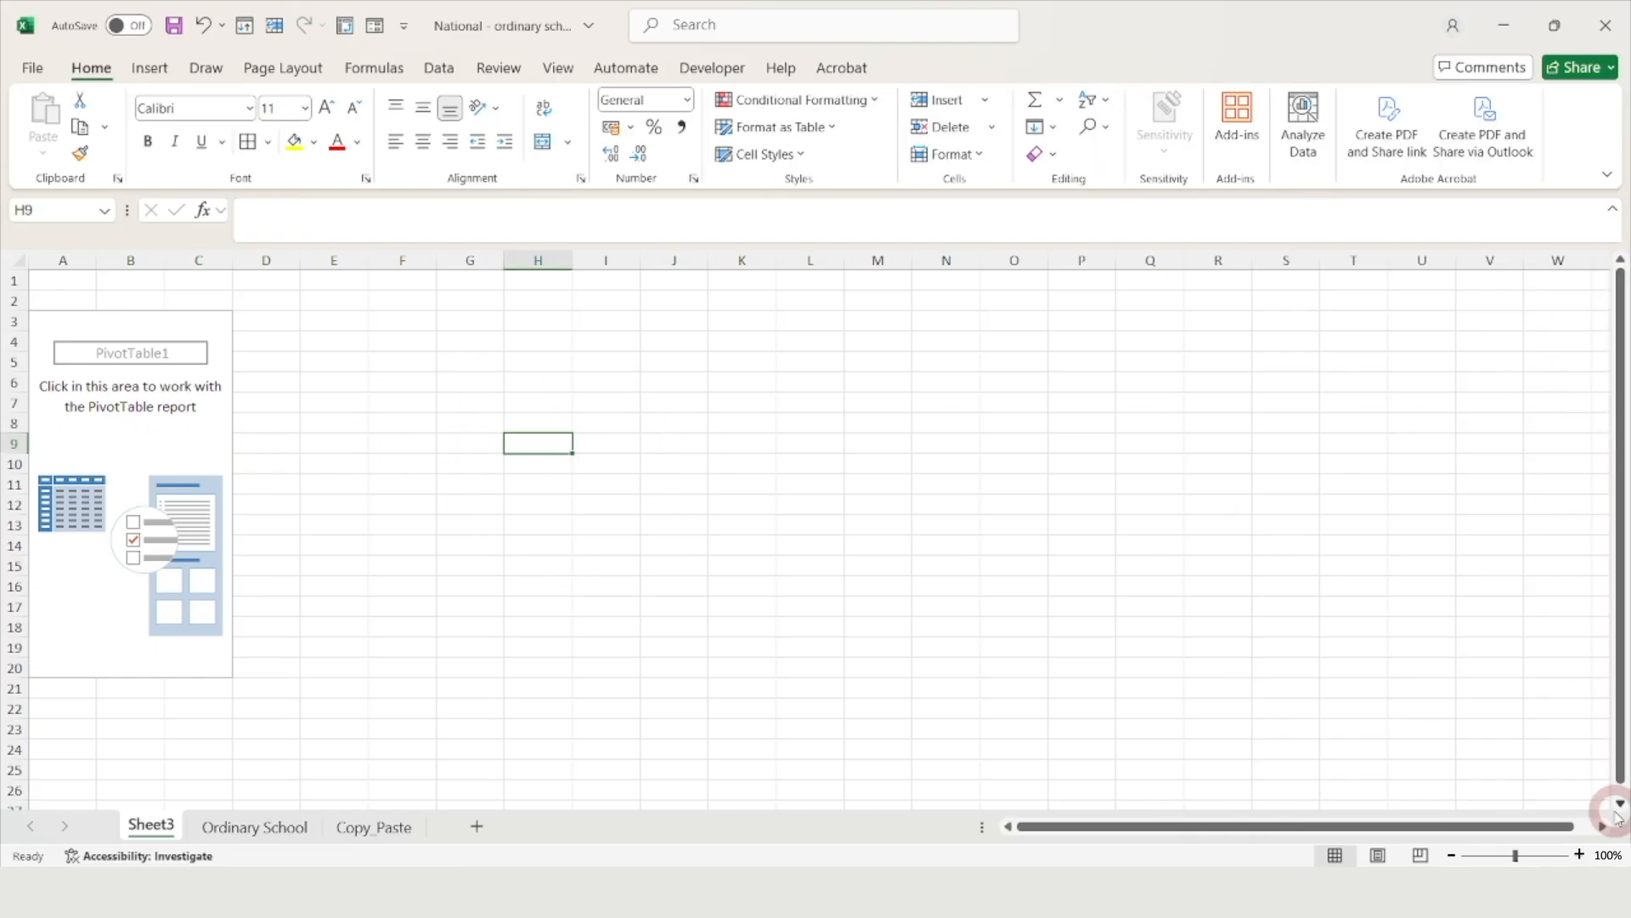
{"action": "left_click", "coordinate": [166, 441]}
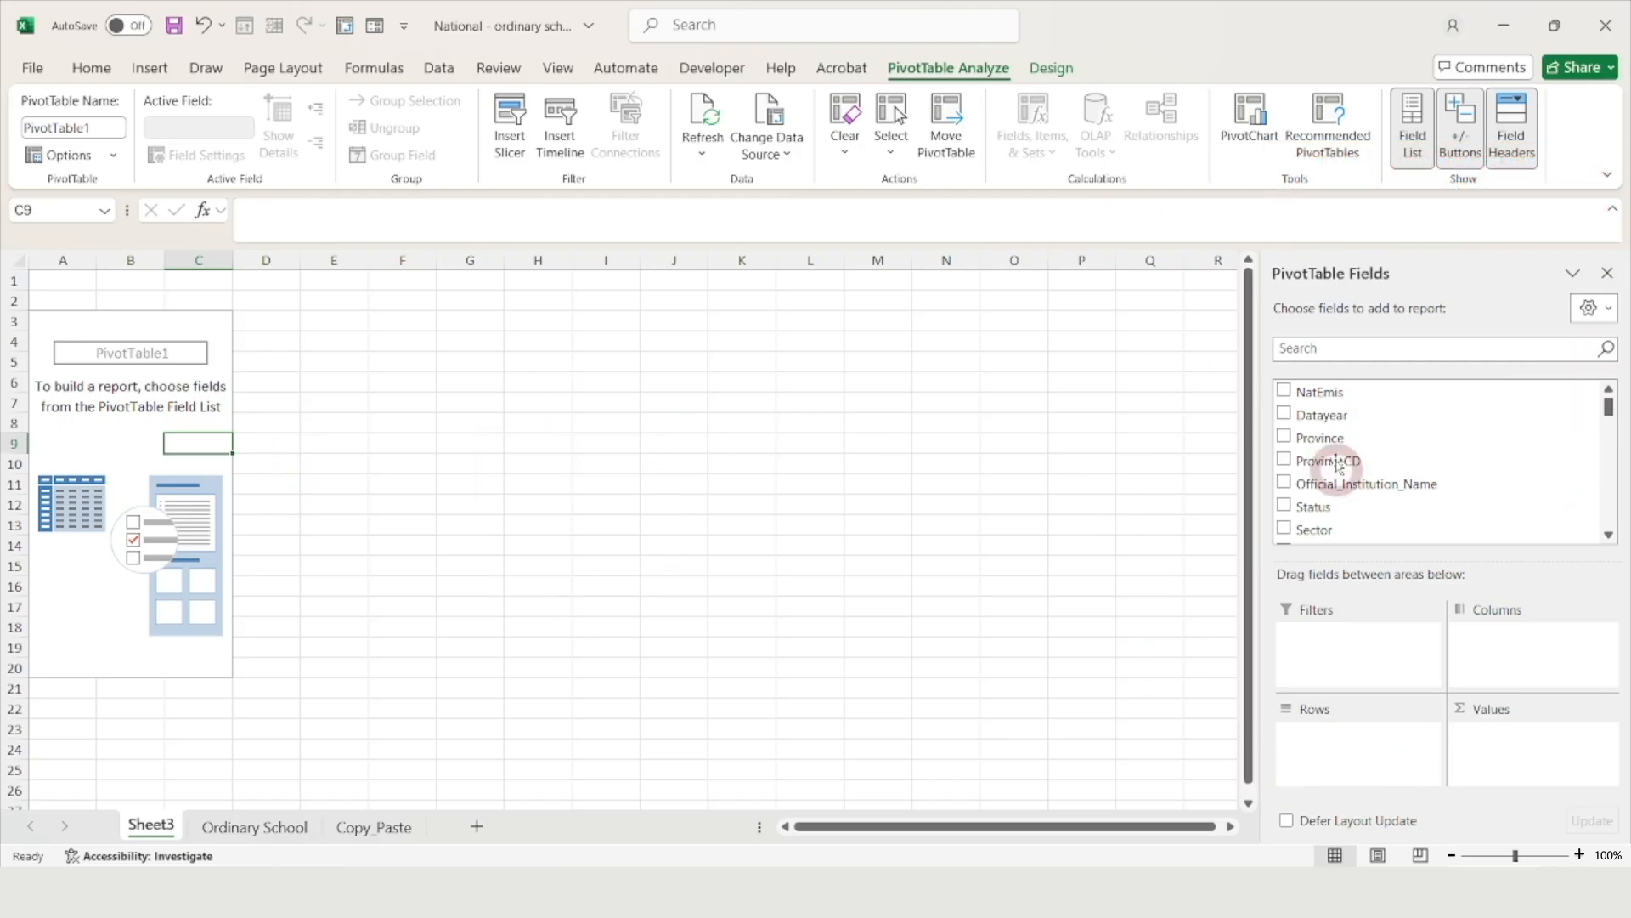
{"action": "left_click", "coordinate": [812, 465]}
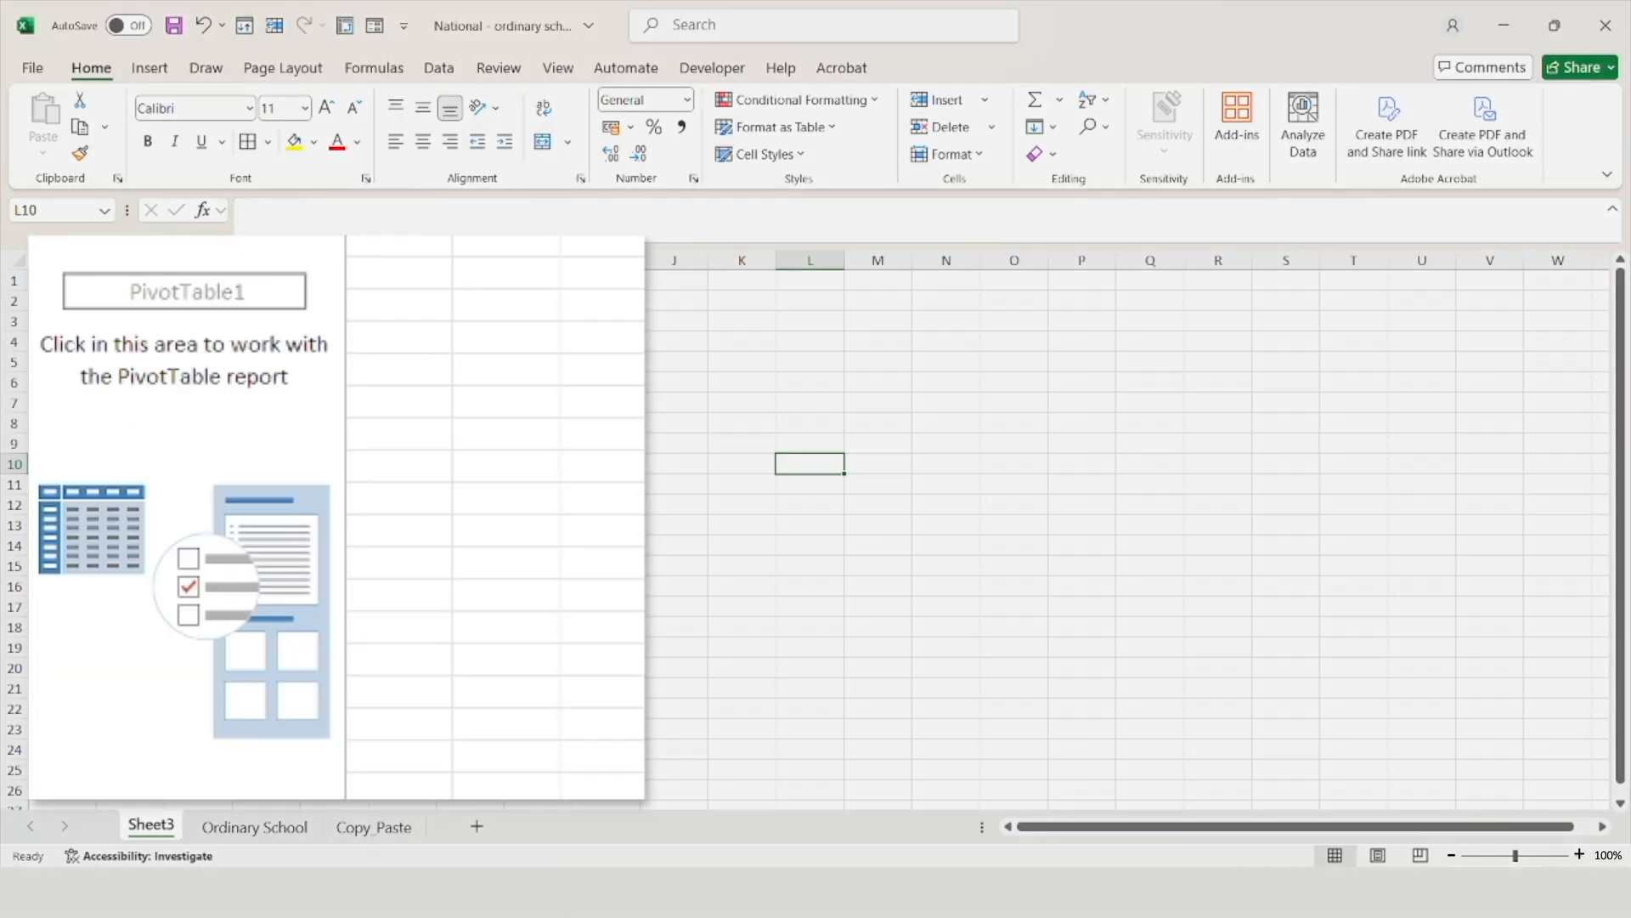
{"action": "left_click", "coordinate": [242, 437]}
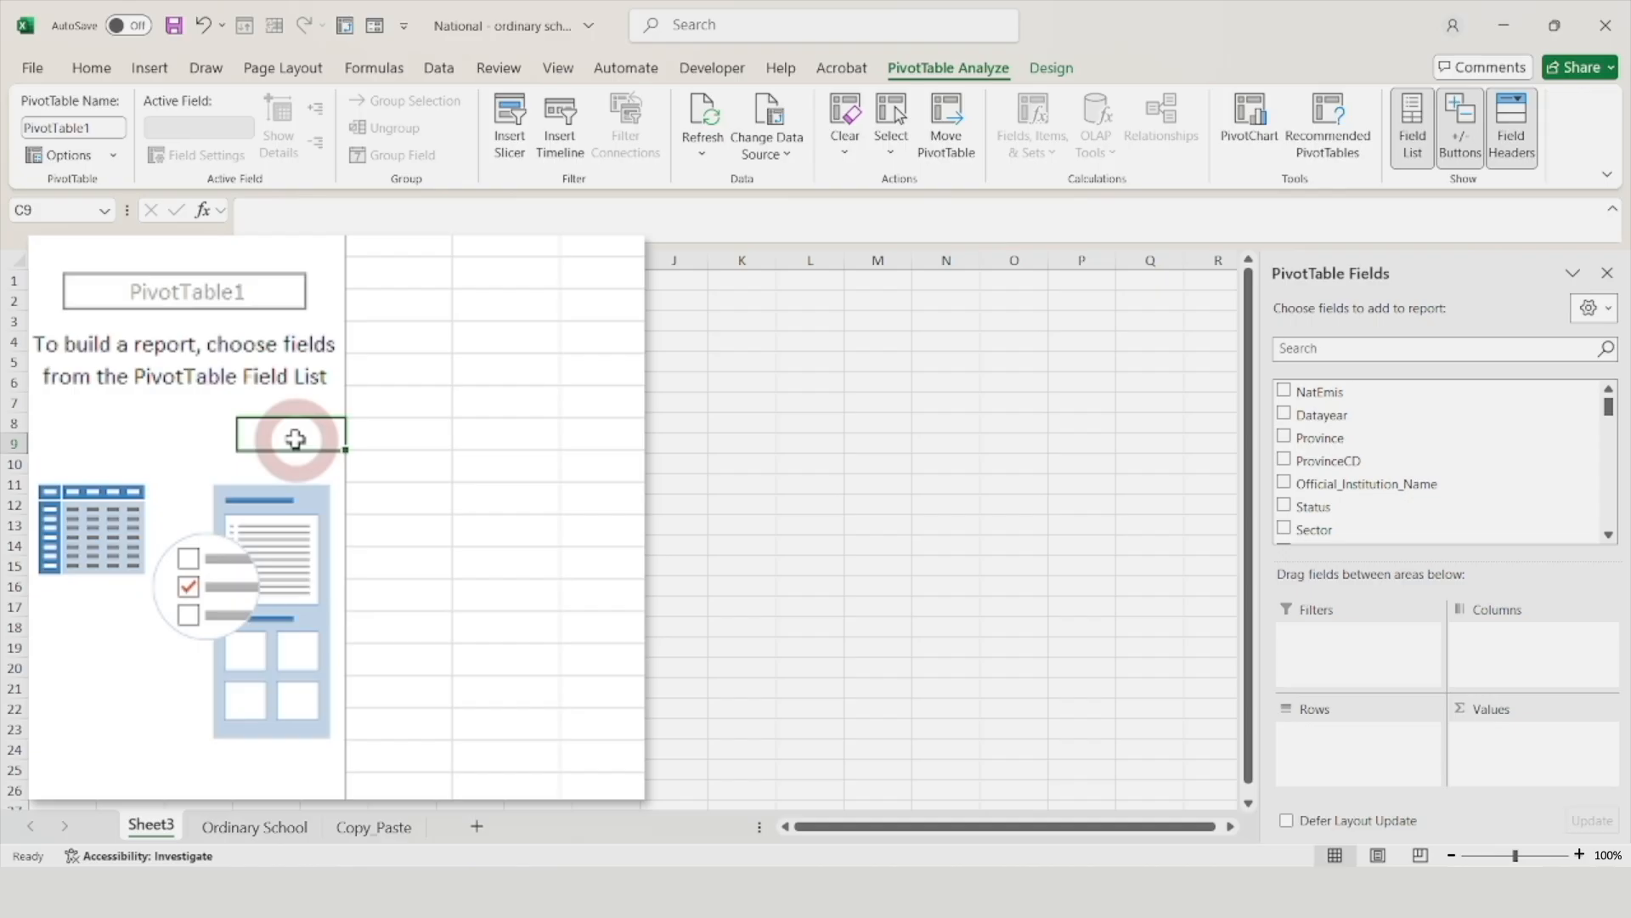
{"action": "right_click", "coordinate": [295, 439]}
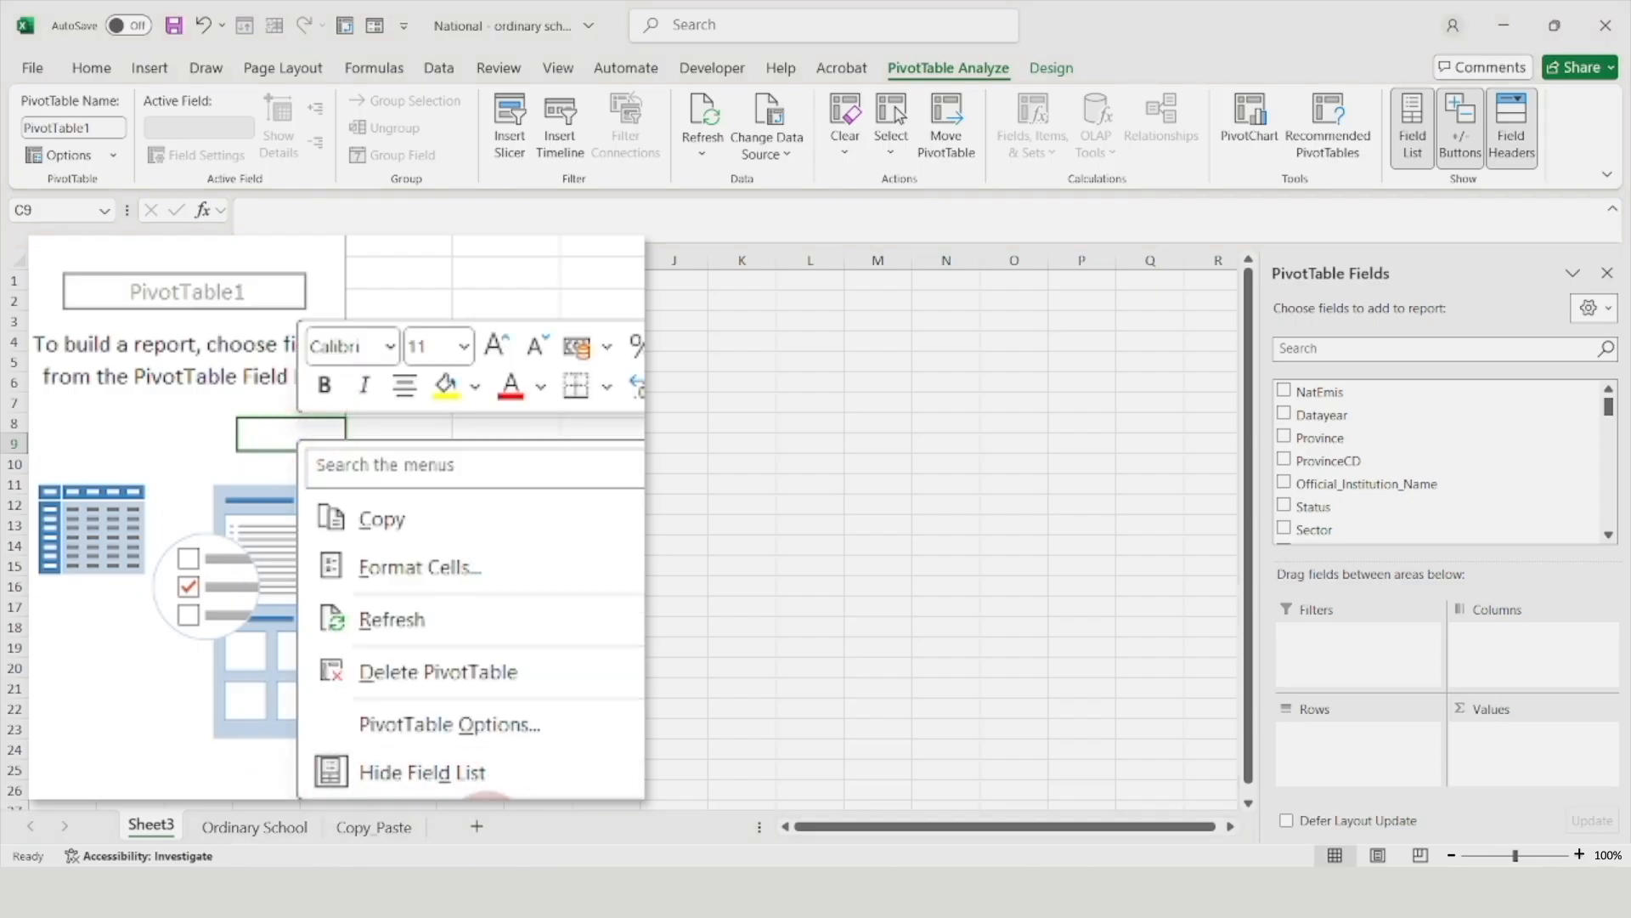
{"action": "left_click", "coordinate": [463, 773]}
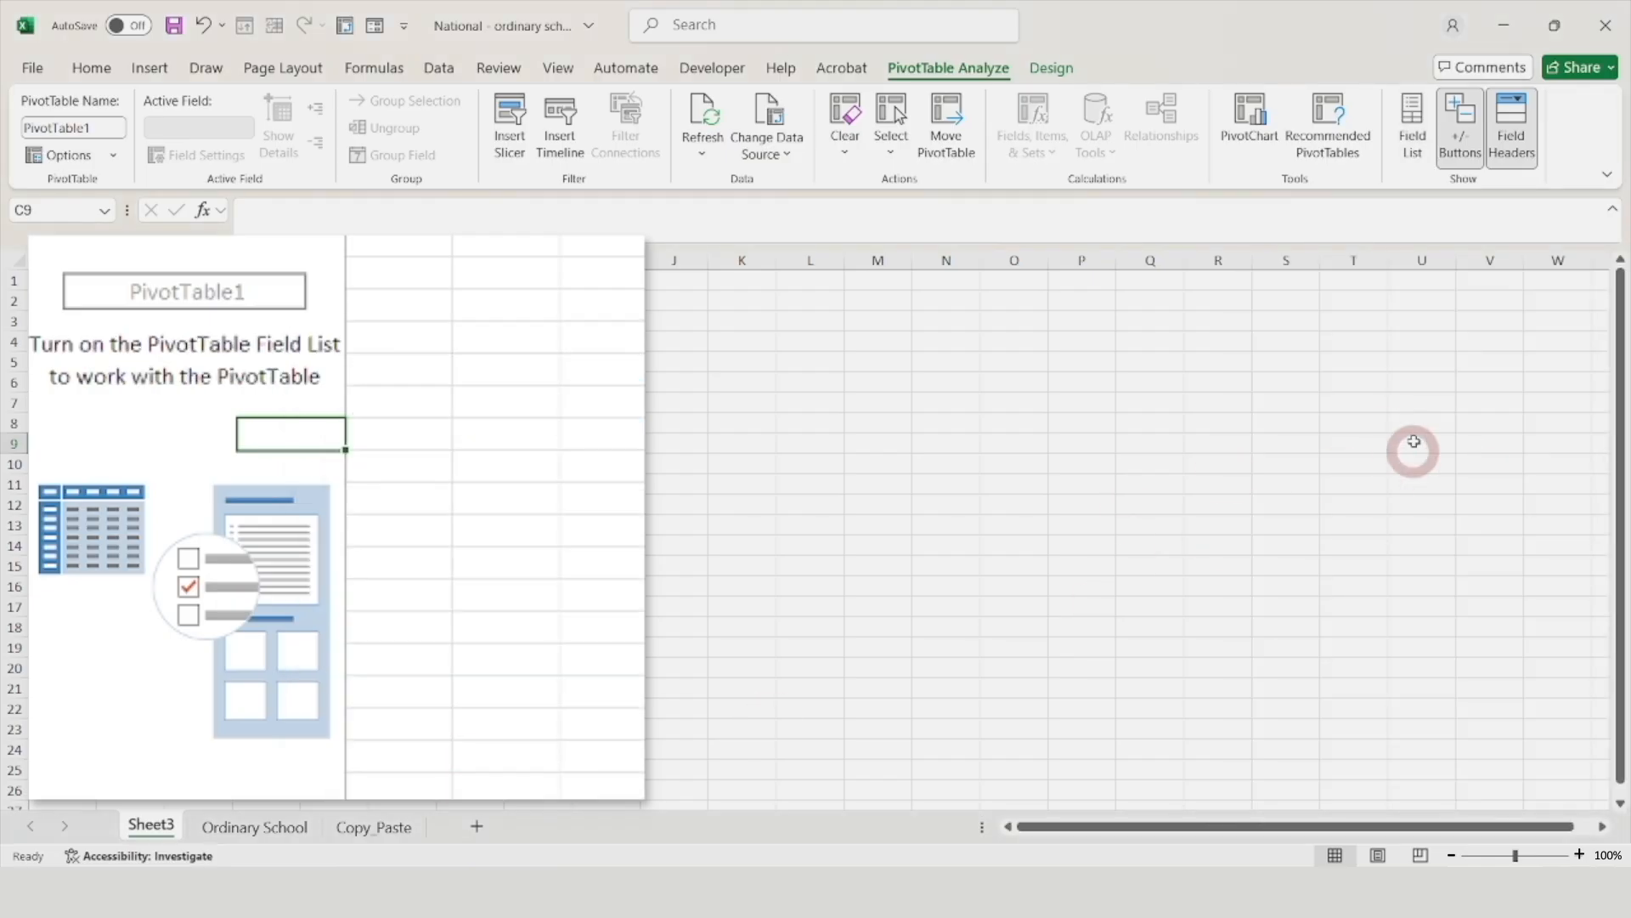
{"action": "left_click", "coordinate": [148, 440]}
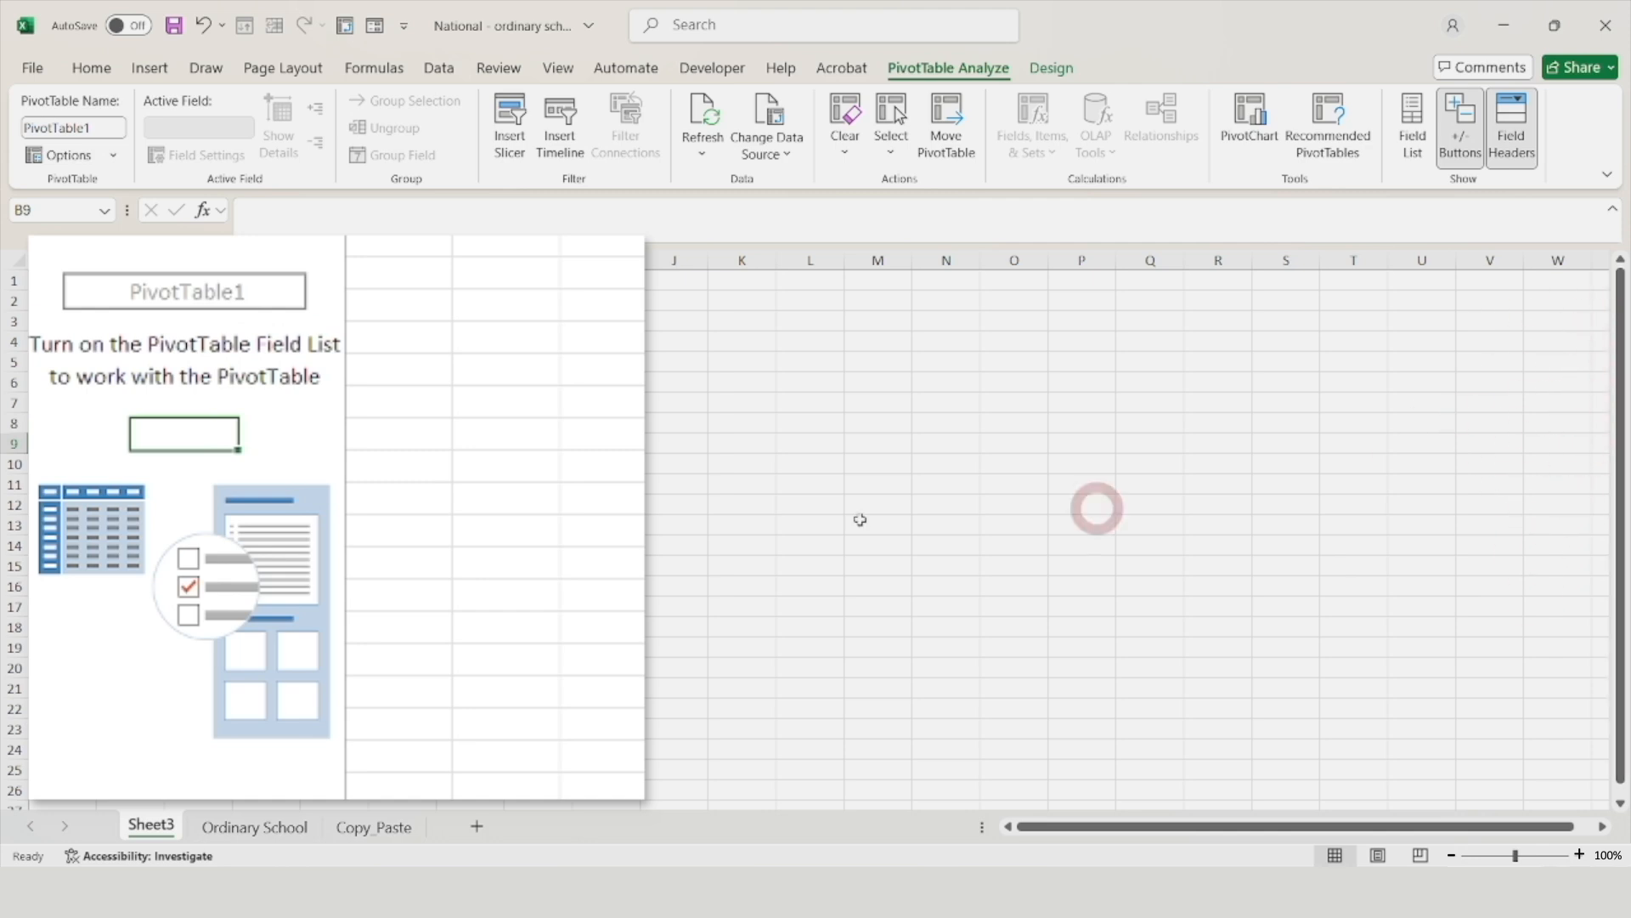
{"action": "right_click", "coordinate": [194, 434]}
{"action": "left_click", "coordinate": [366, 769]}
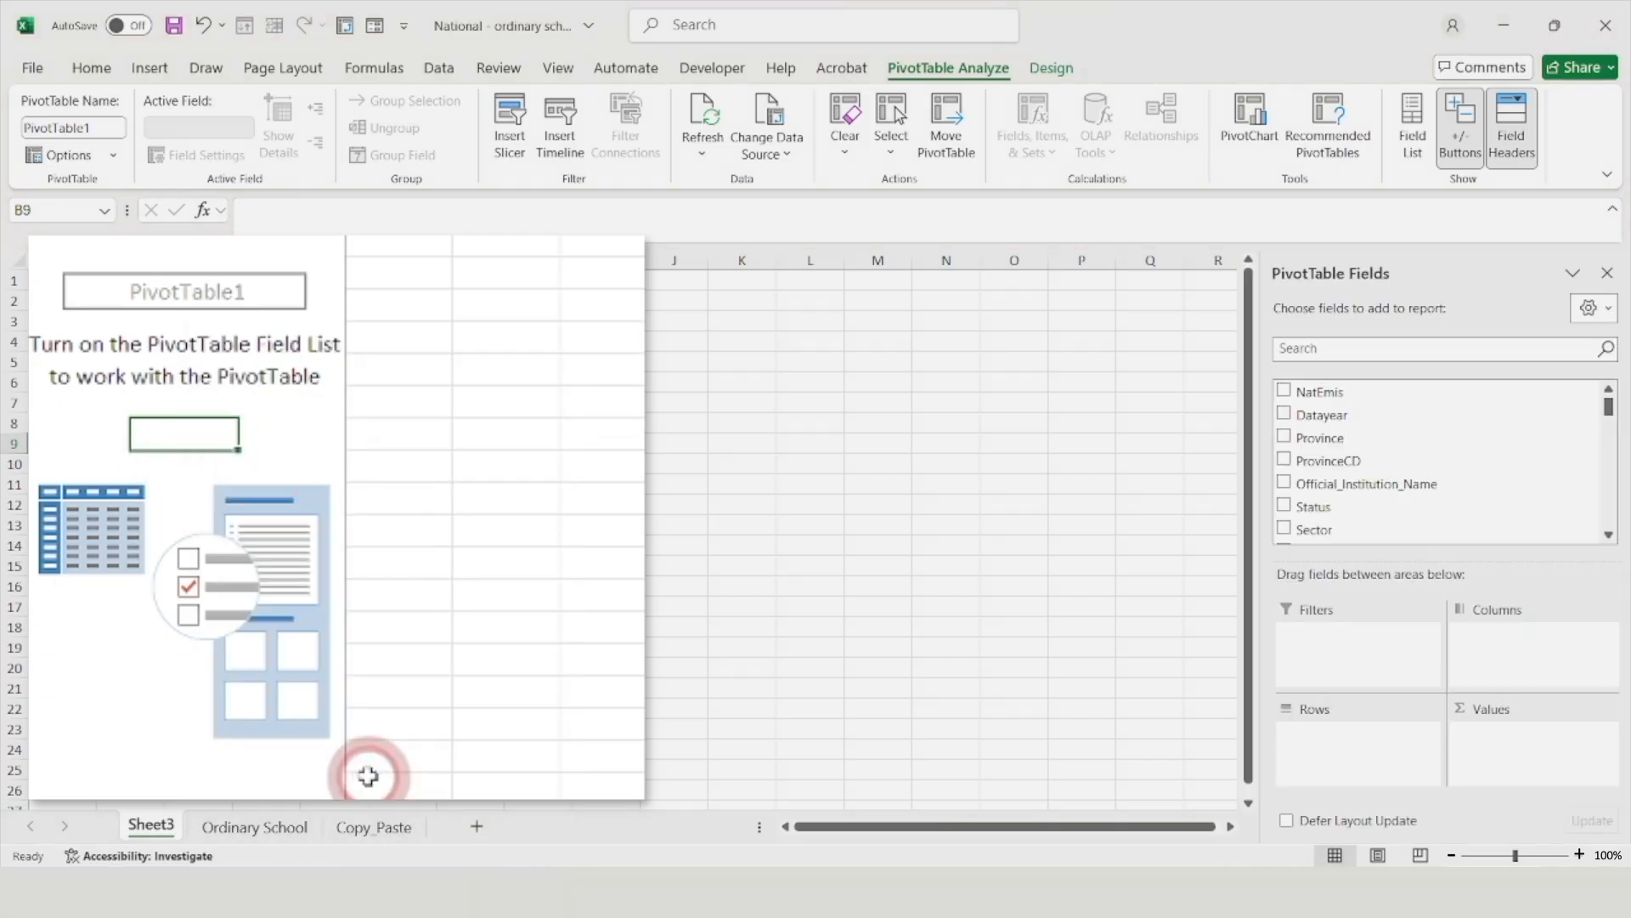
{"action": "left_click", "coordinate": [645, 525]}
{"action": "left_click", "coordinate": [168, 449]}
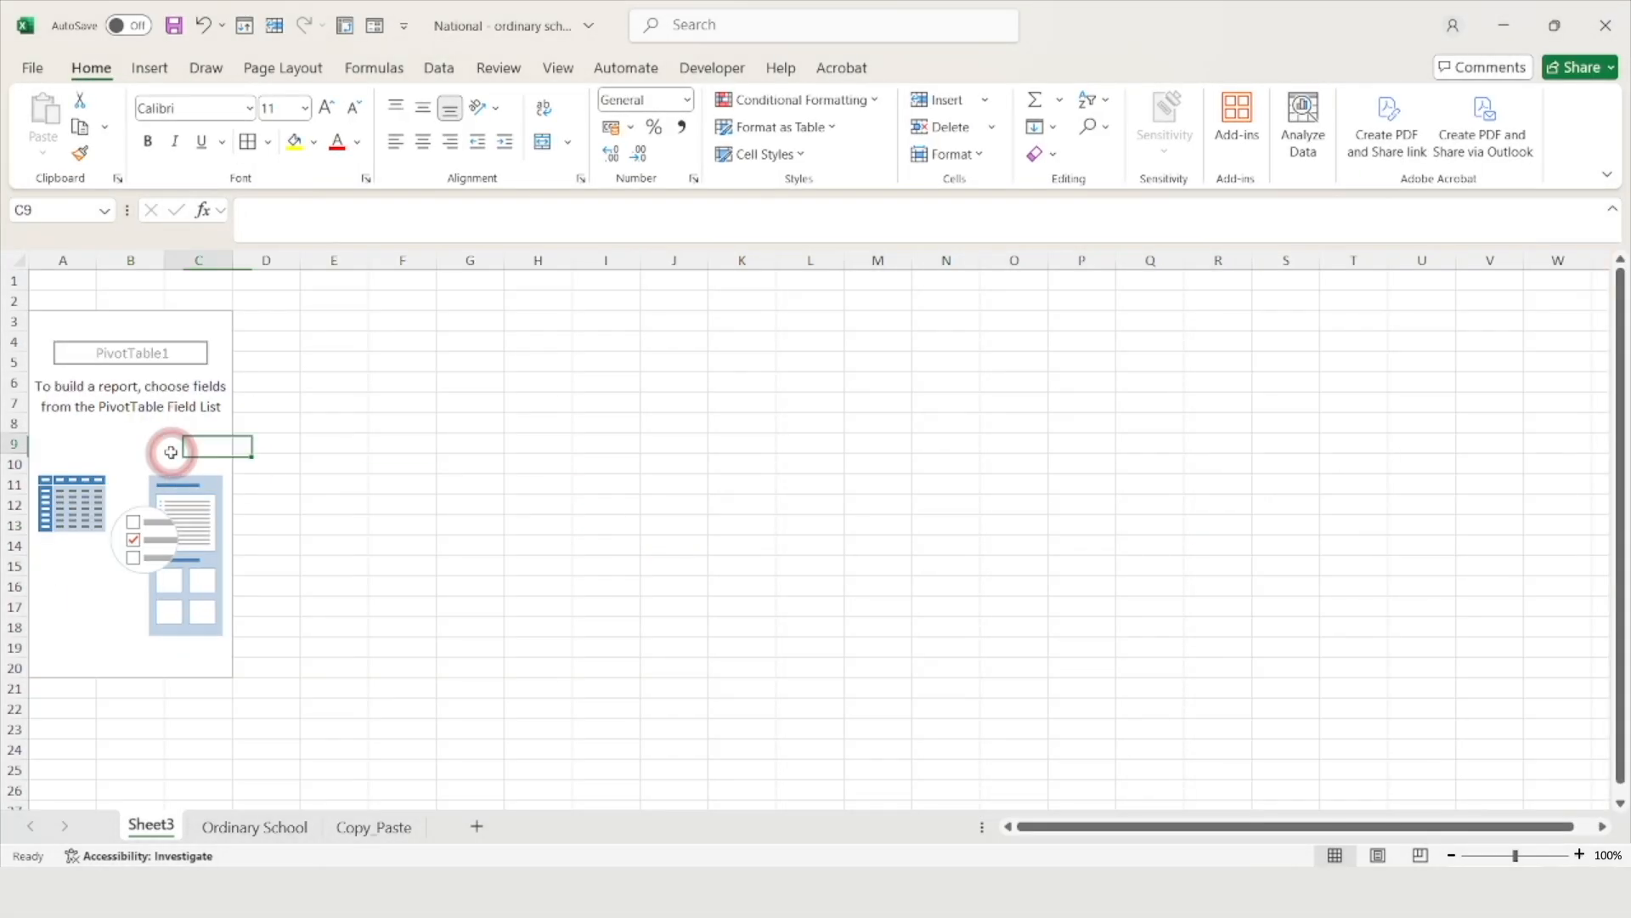
{"action": "left_click", "coordinate": [538, 463]}
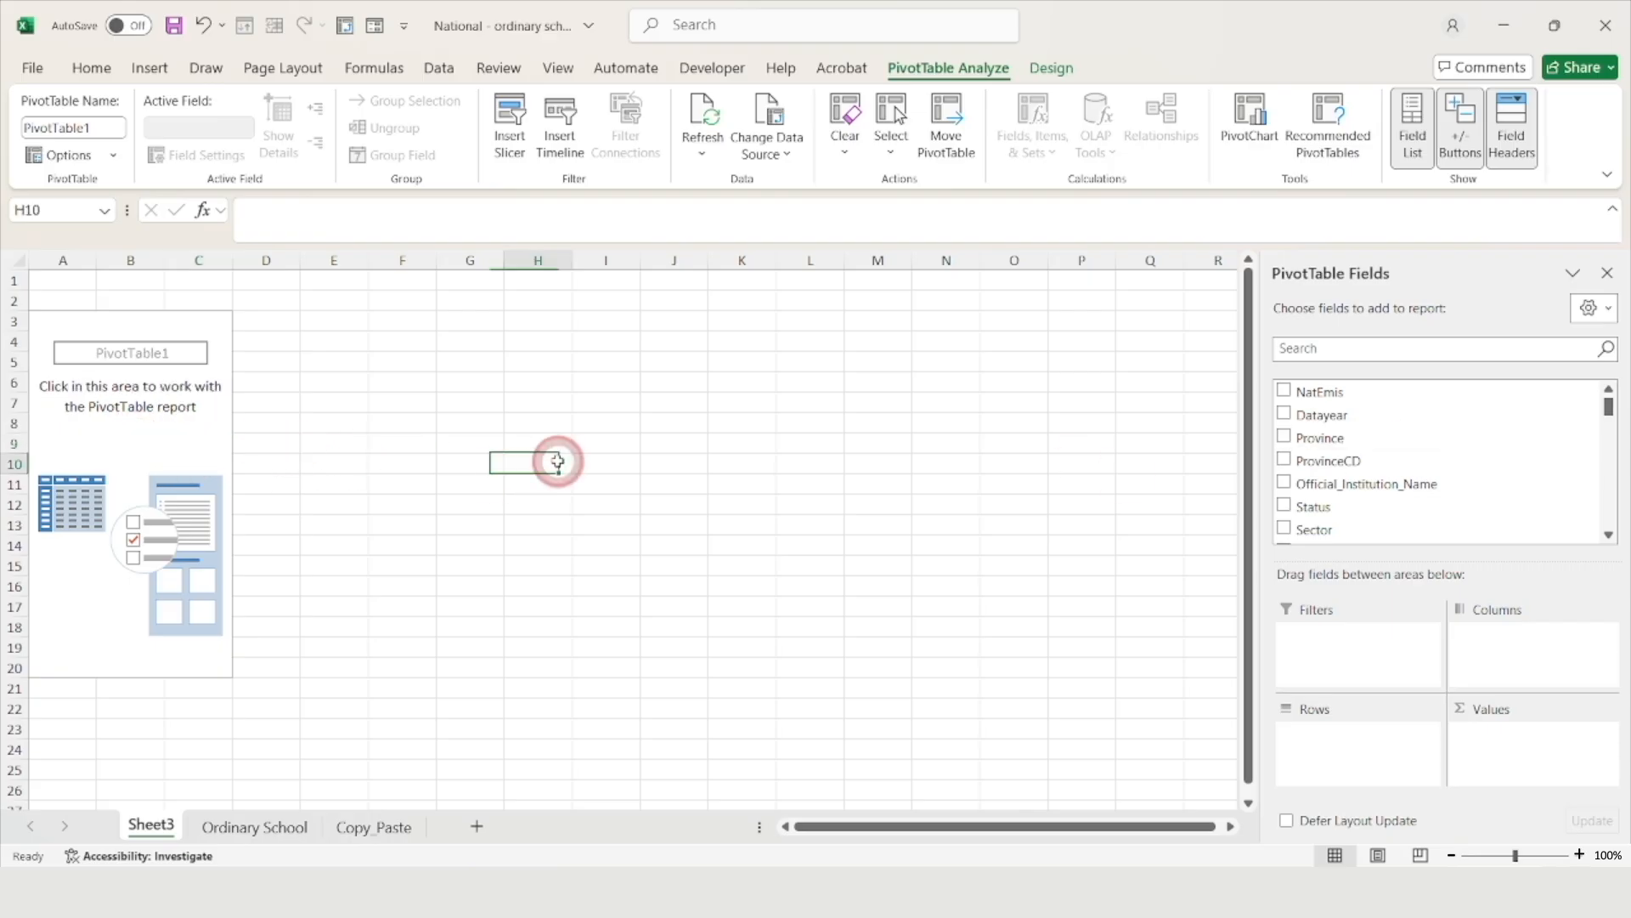
{"action": "left_click", "coordinate": [132, 442]}
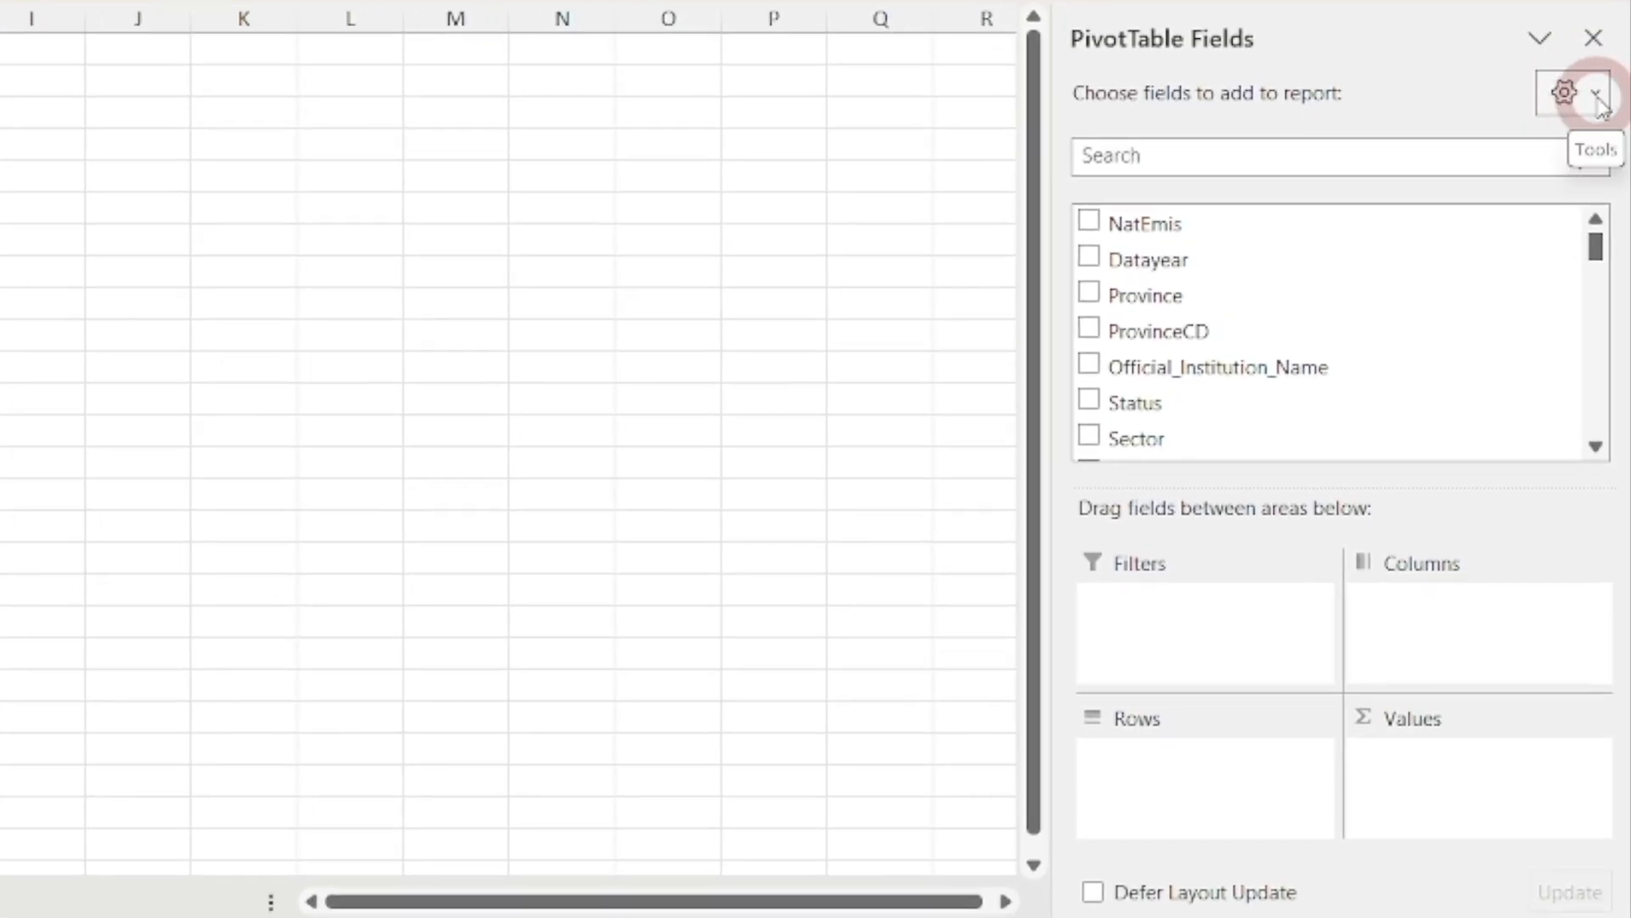
{"action": "left_click", "coordinate": [1597, 95]}
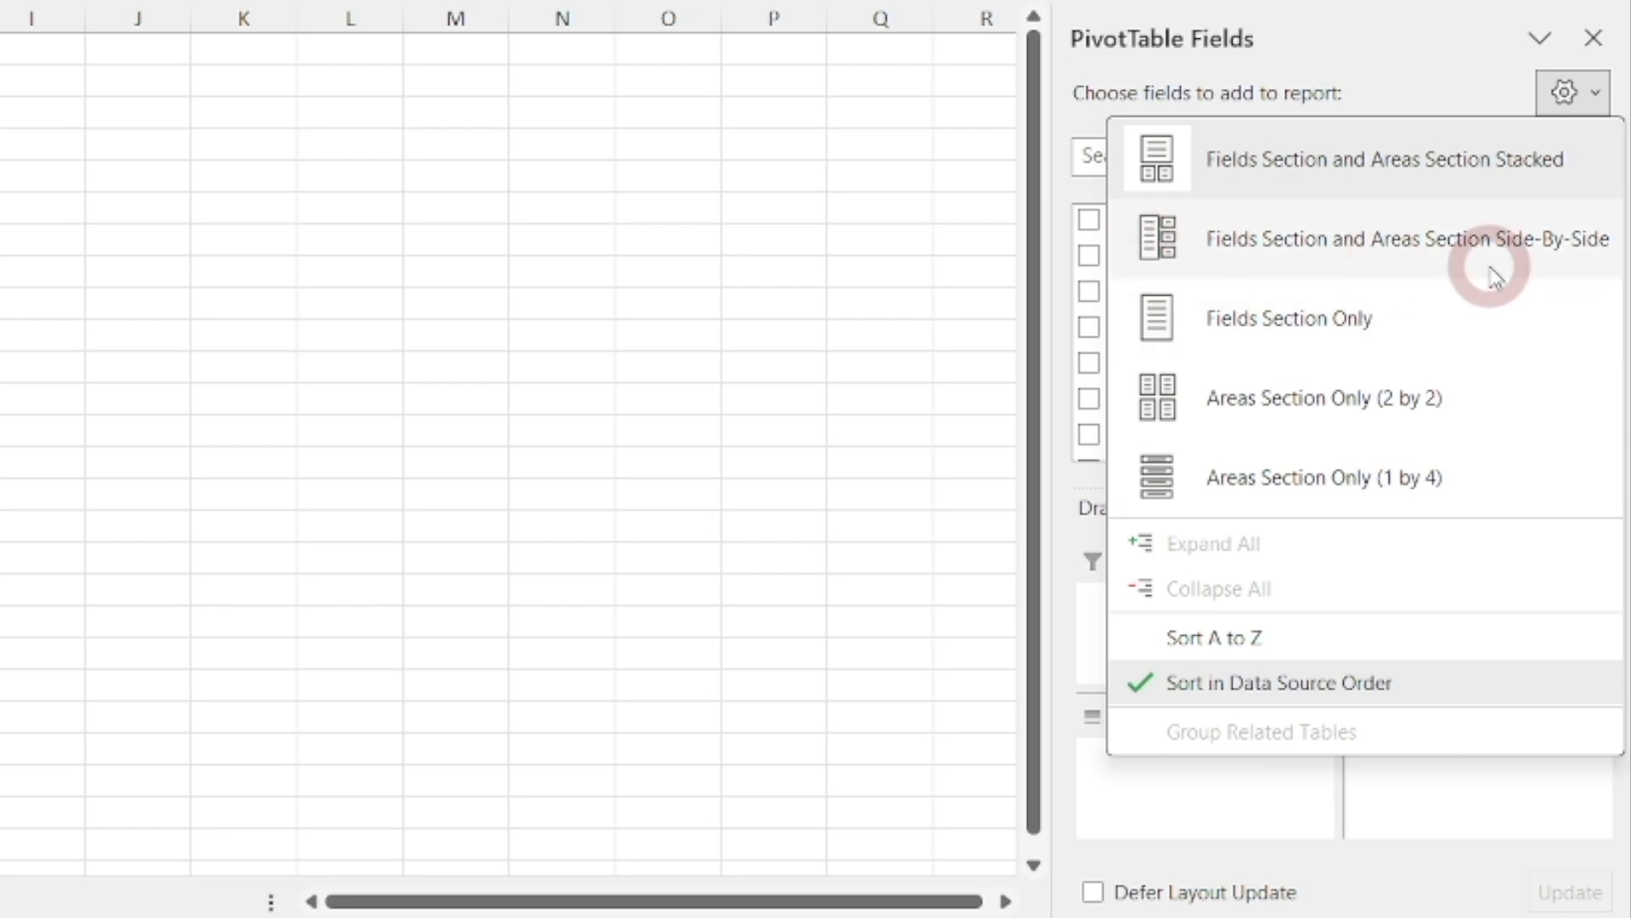
{"action": "left_click", "coordinate": [1424, 258]}
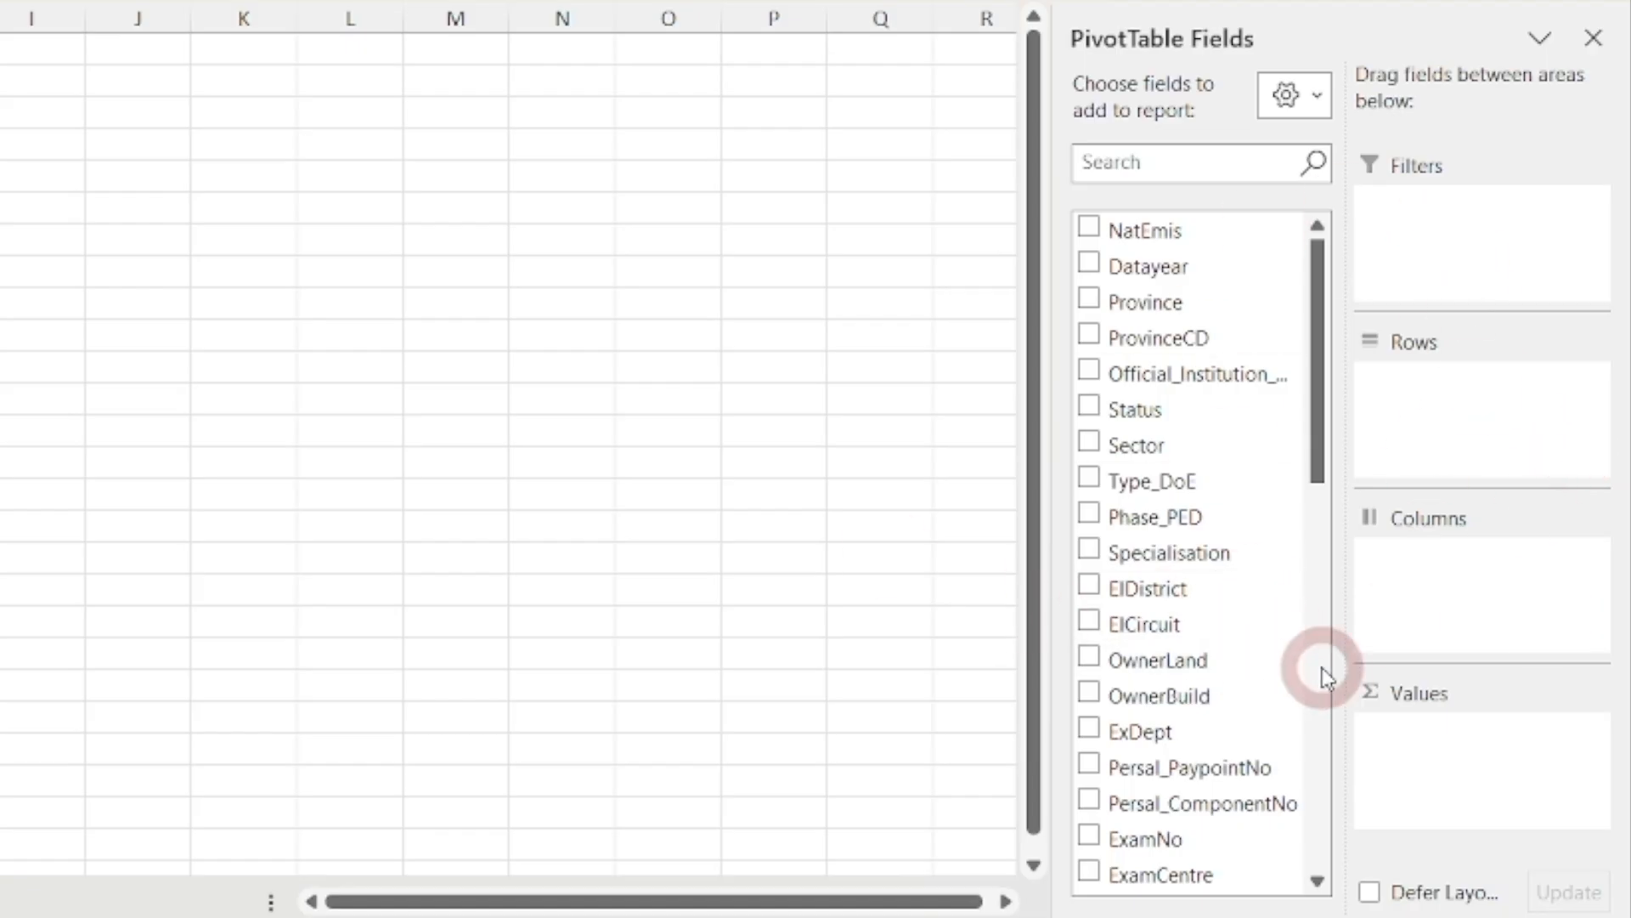
{"action": "left_click", "coordinate": [1322, 101]}
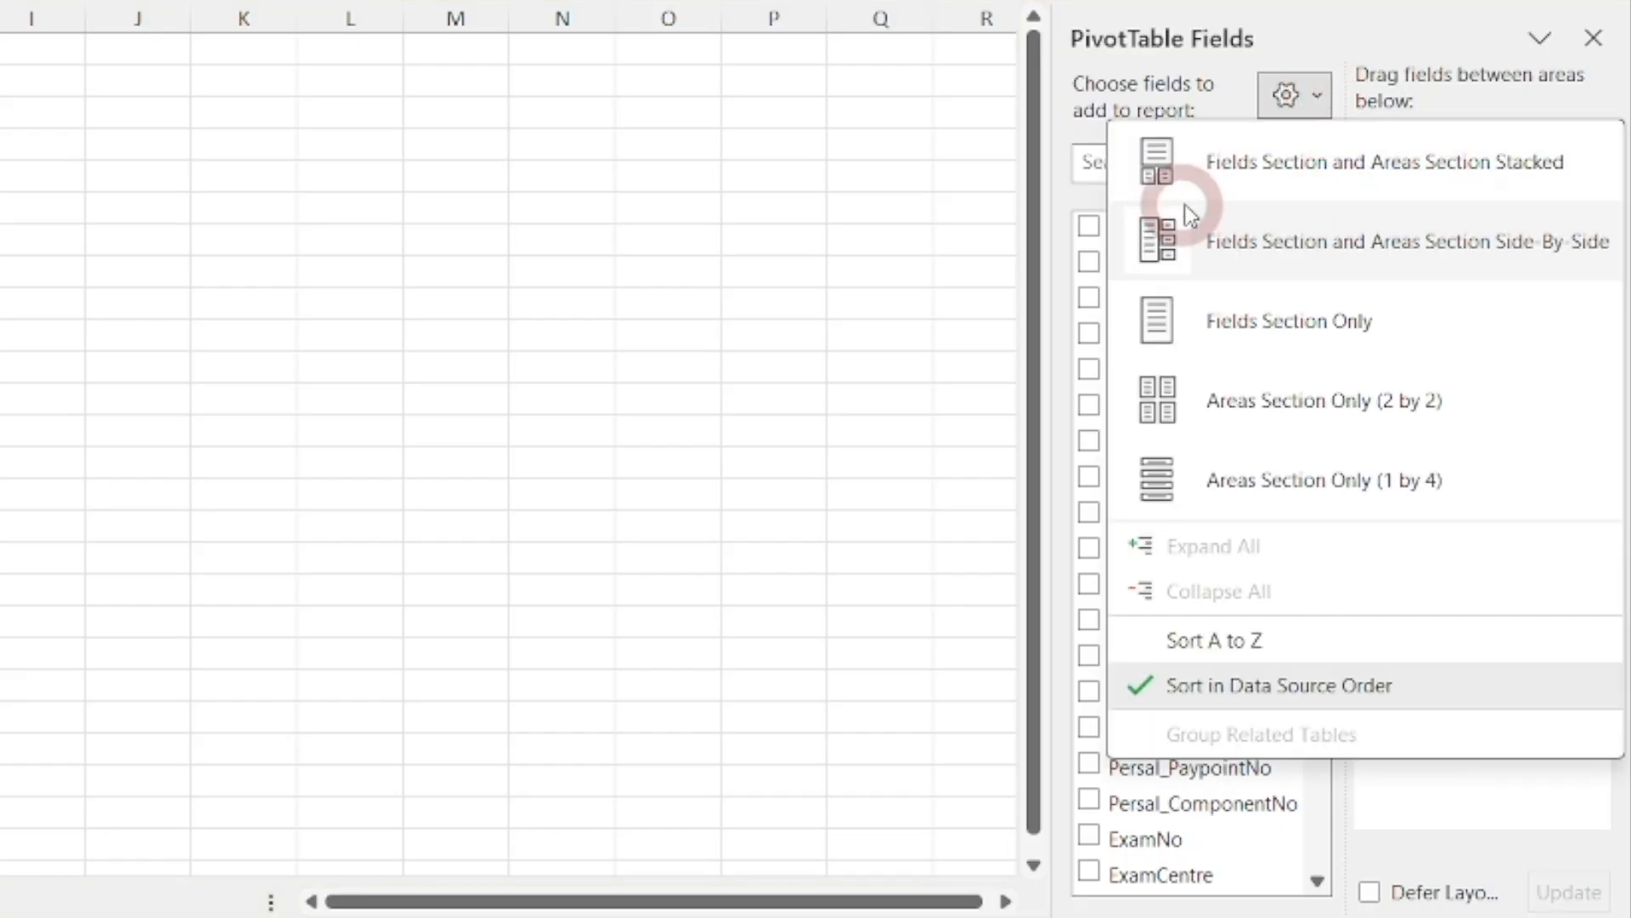
{"action": "left_click", "coordinate": [1440, 170]}
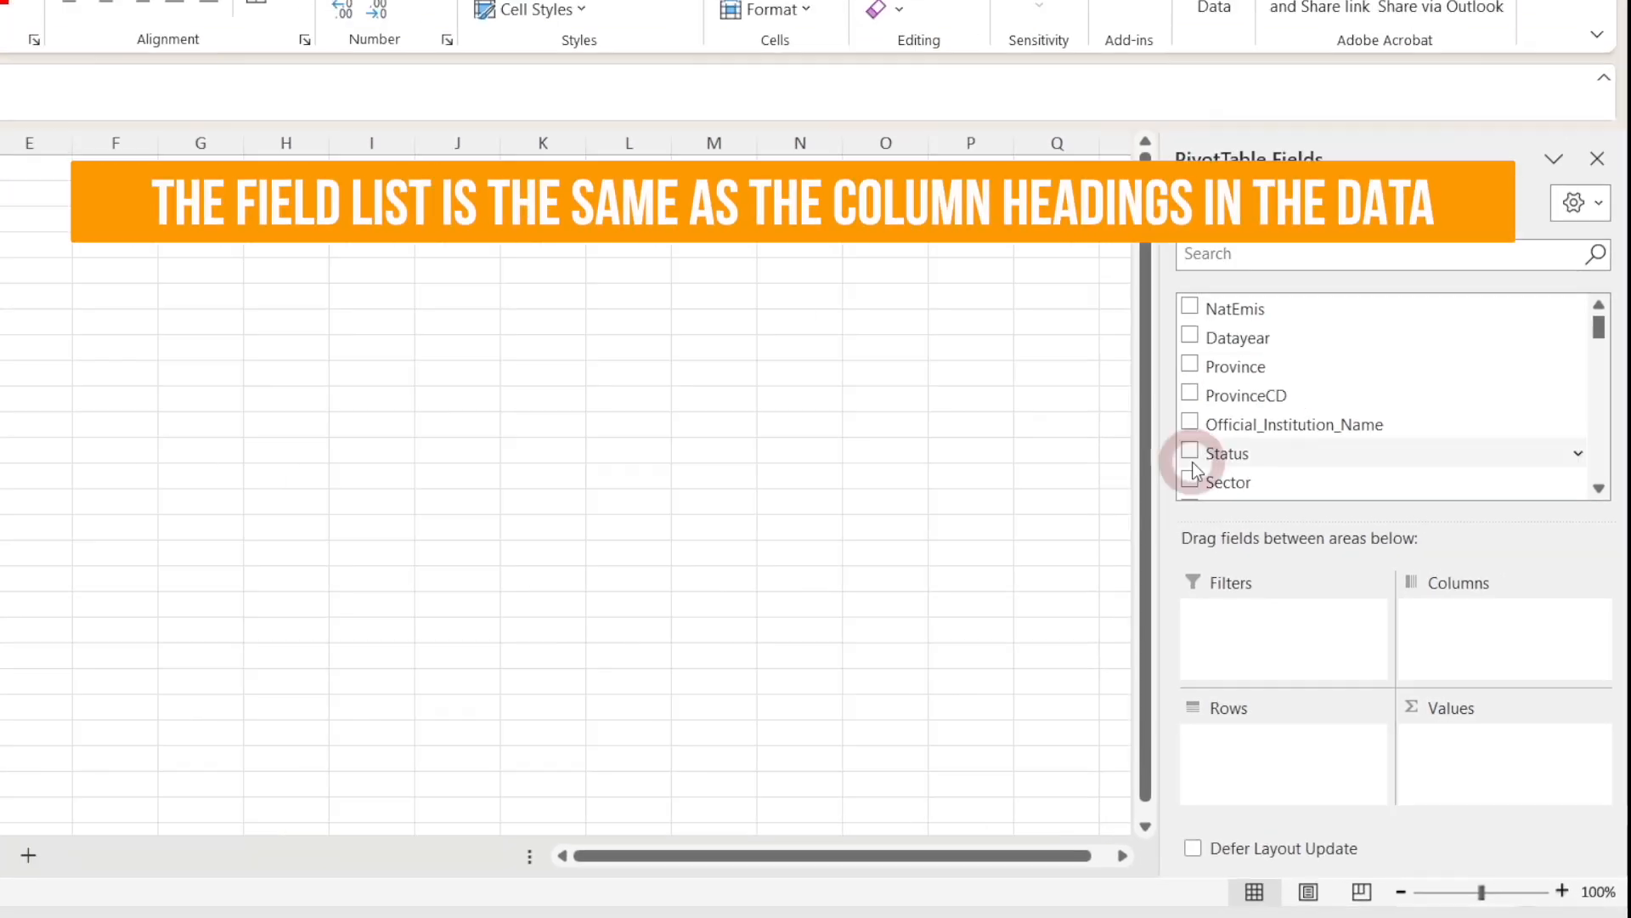
{"action": "left_click", "coordinate": [259, 837]}
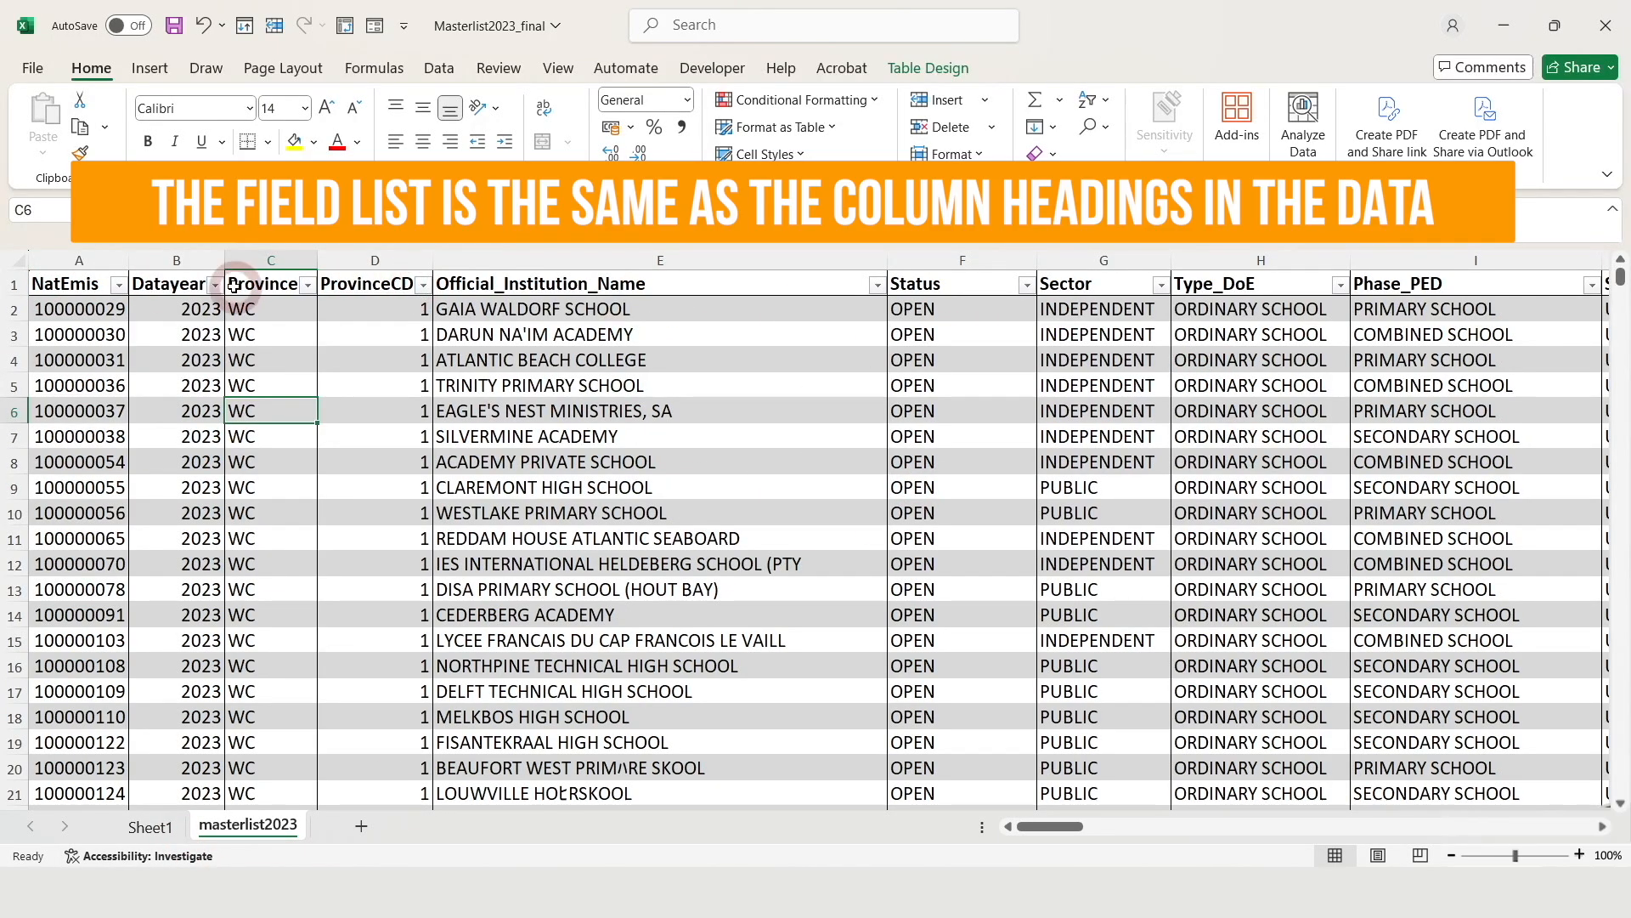
{"action": "left_click", "coordinate": [161, 827]}
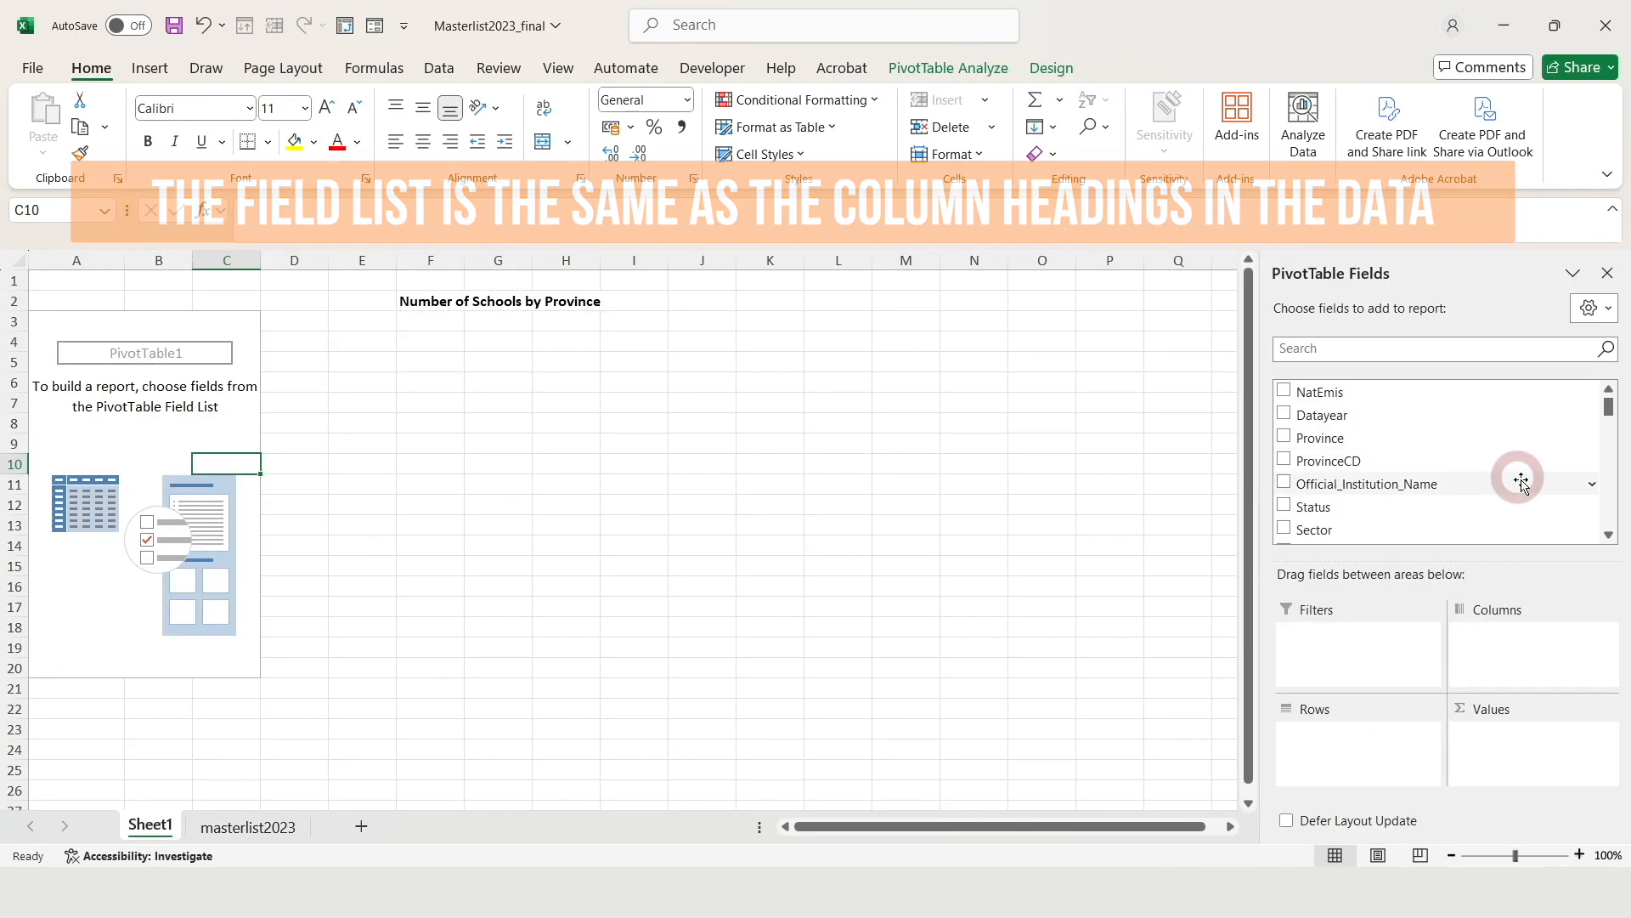
{"action": "left_click_drag", "start_coordinate": [1485, 440], "coordinate": [1467, 738]}
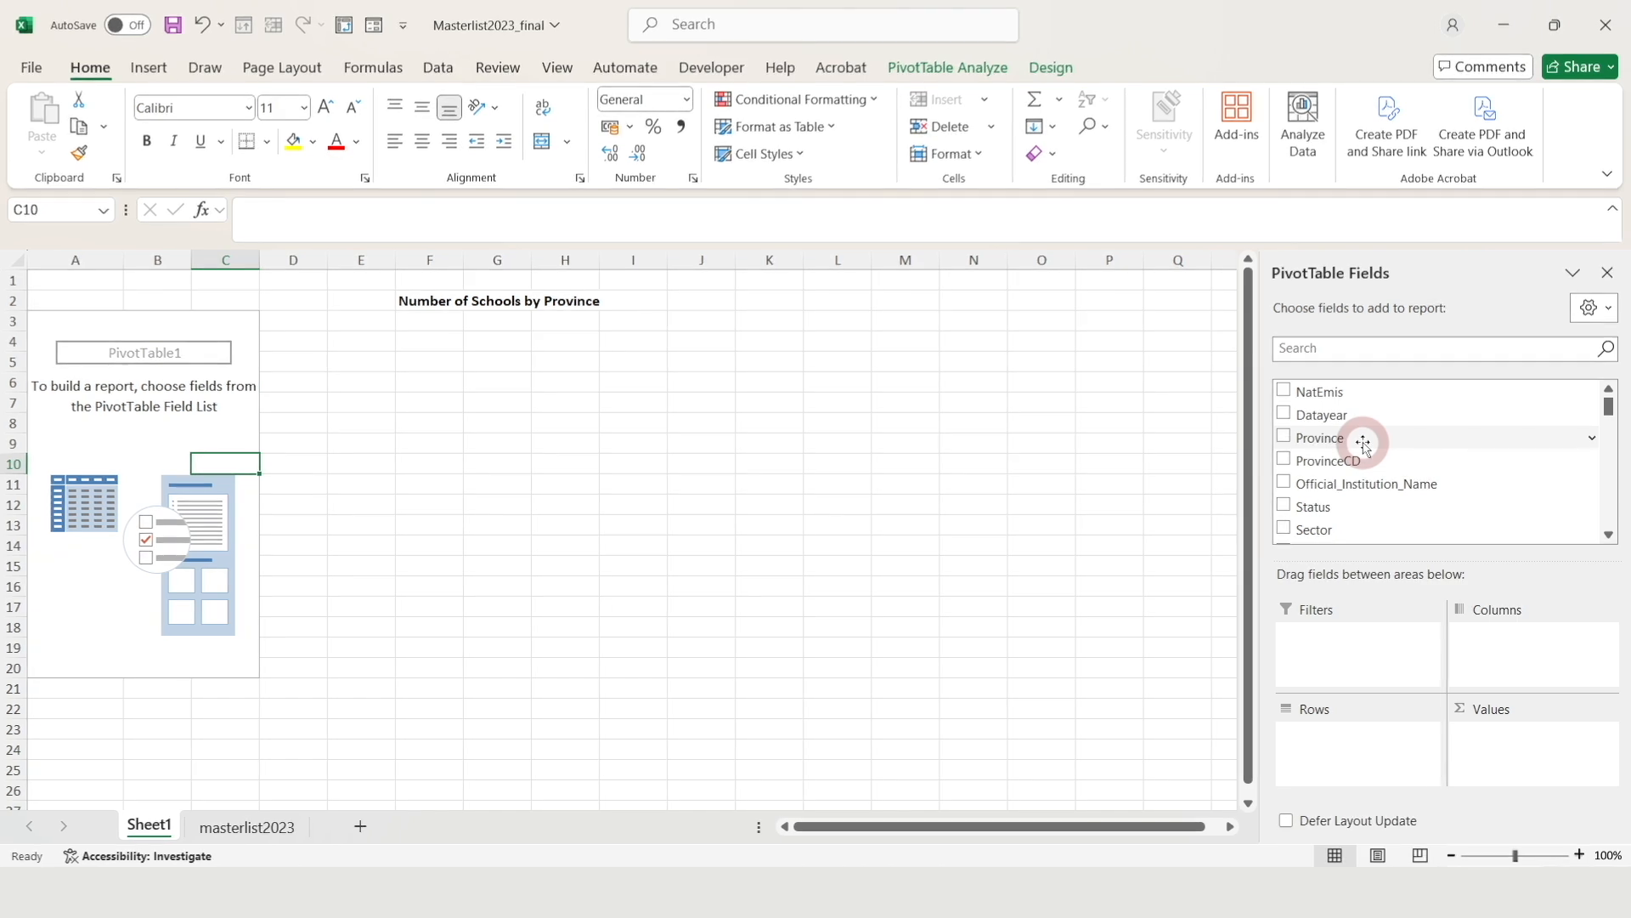
Put Province in the pivot rows, listing EC through WC, then view the masterlist2023 sheet
{"action": "left_click_drag", "start_coordinate": [1362, 442], "coordinate": [1342, 756]}
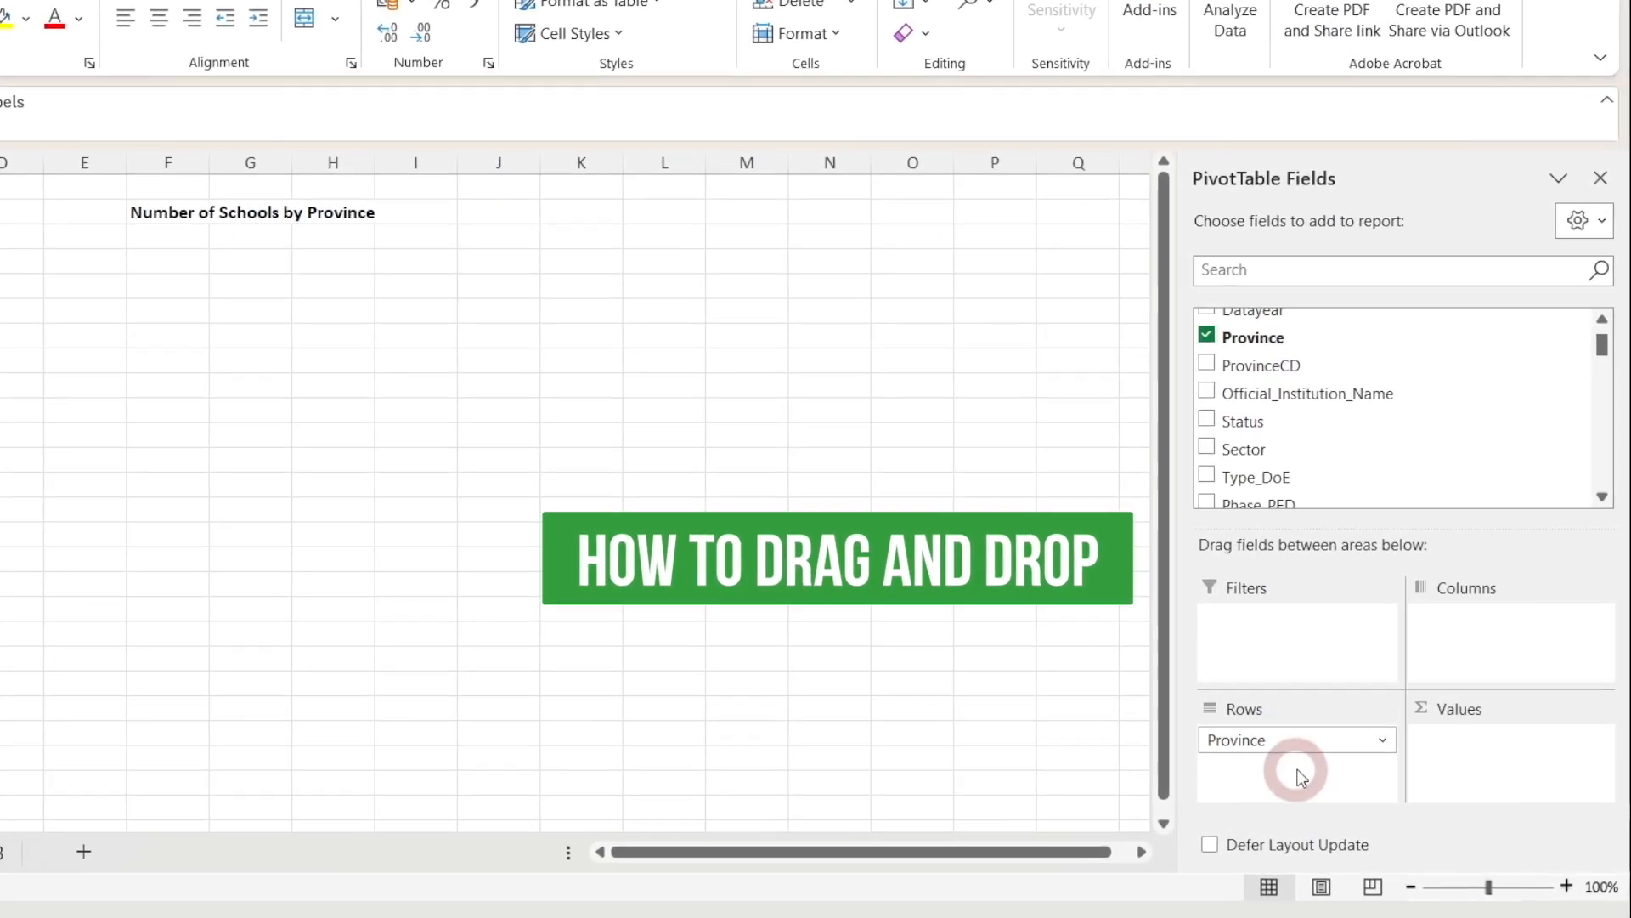
{"action": "left_click_drag", "start_coordinate": [1608, 335], "coordinate": [1606, 327]}
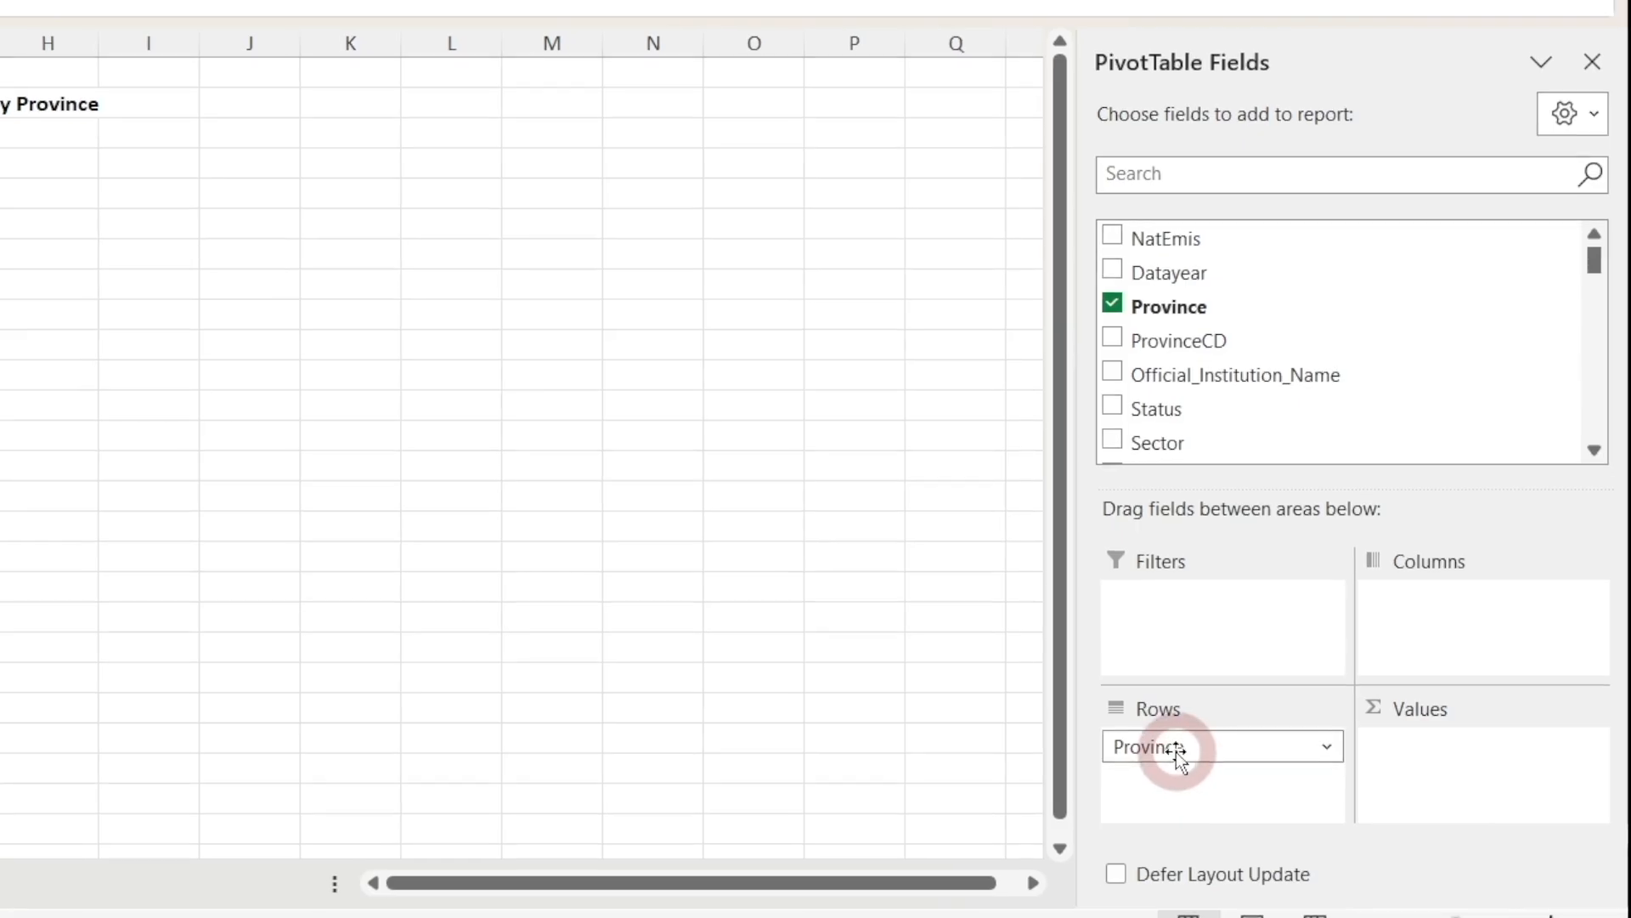
{"action": "left_click_drag", "start_coordinate": [1184, 751], "coordinate": [273, 748]}
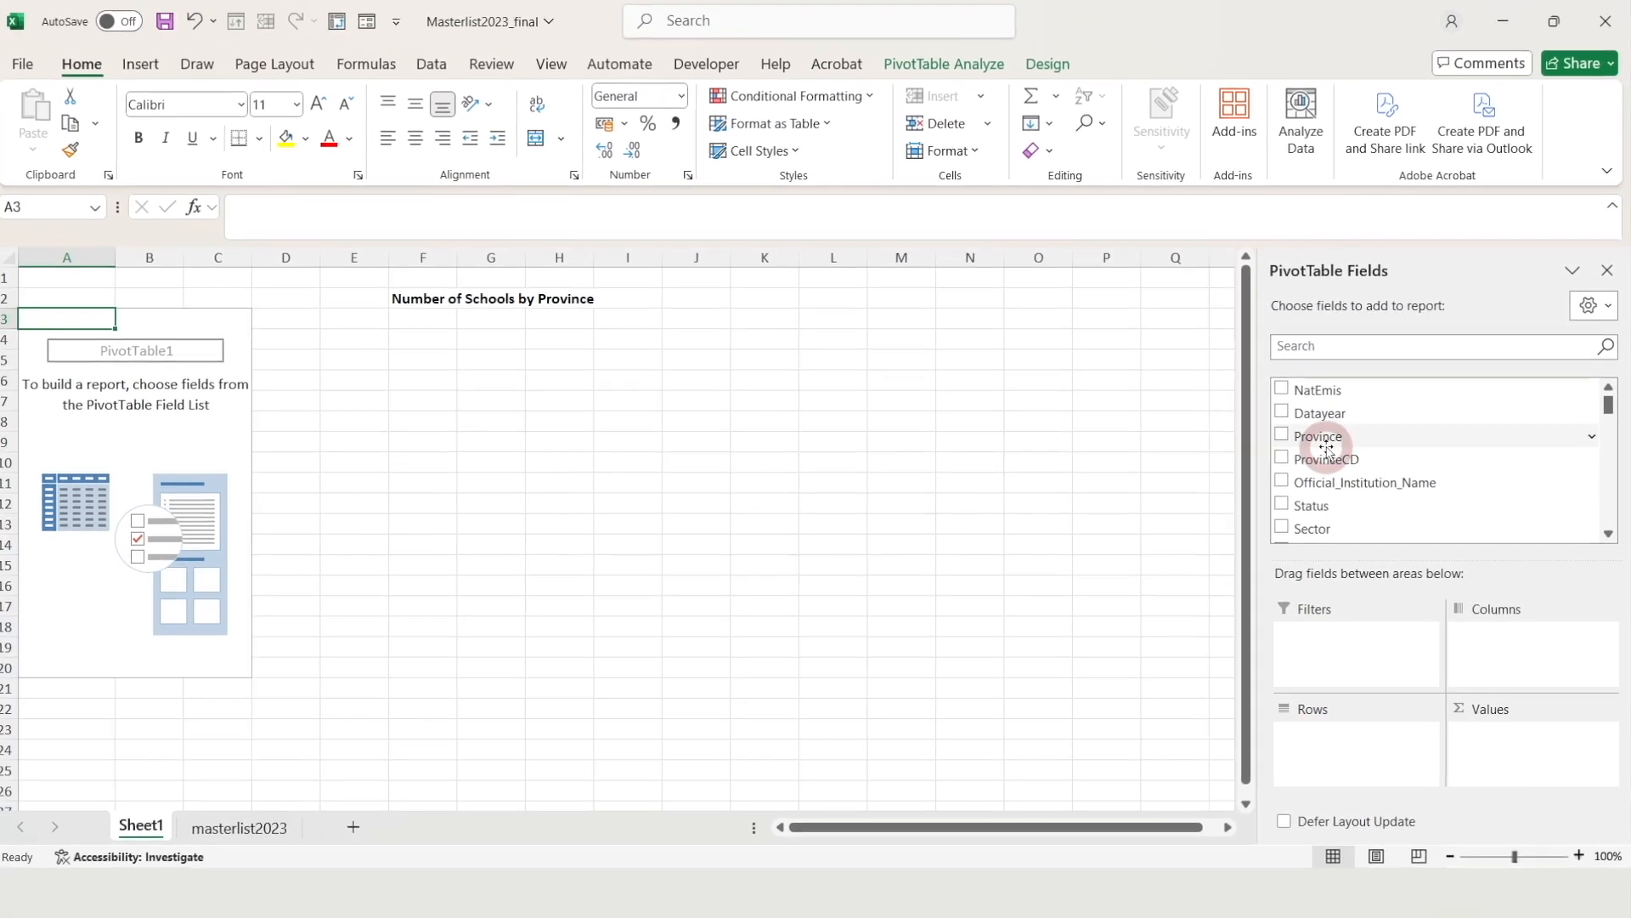
{"action": "right_click", "coordinate": [1394, 441]}
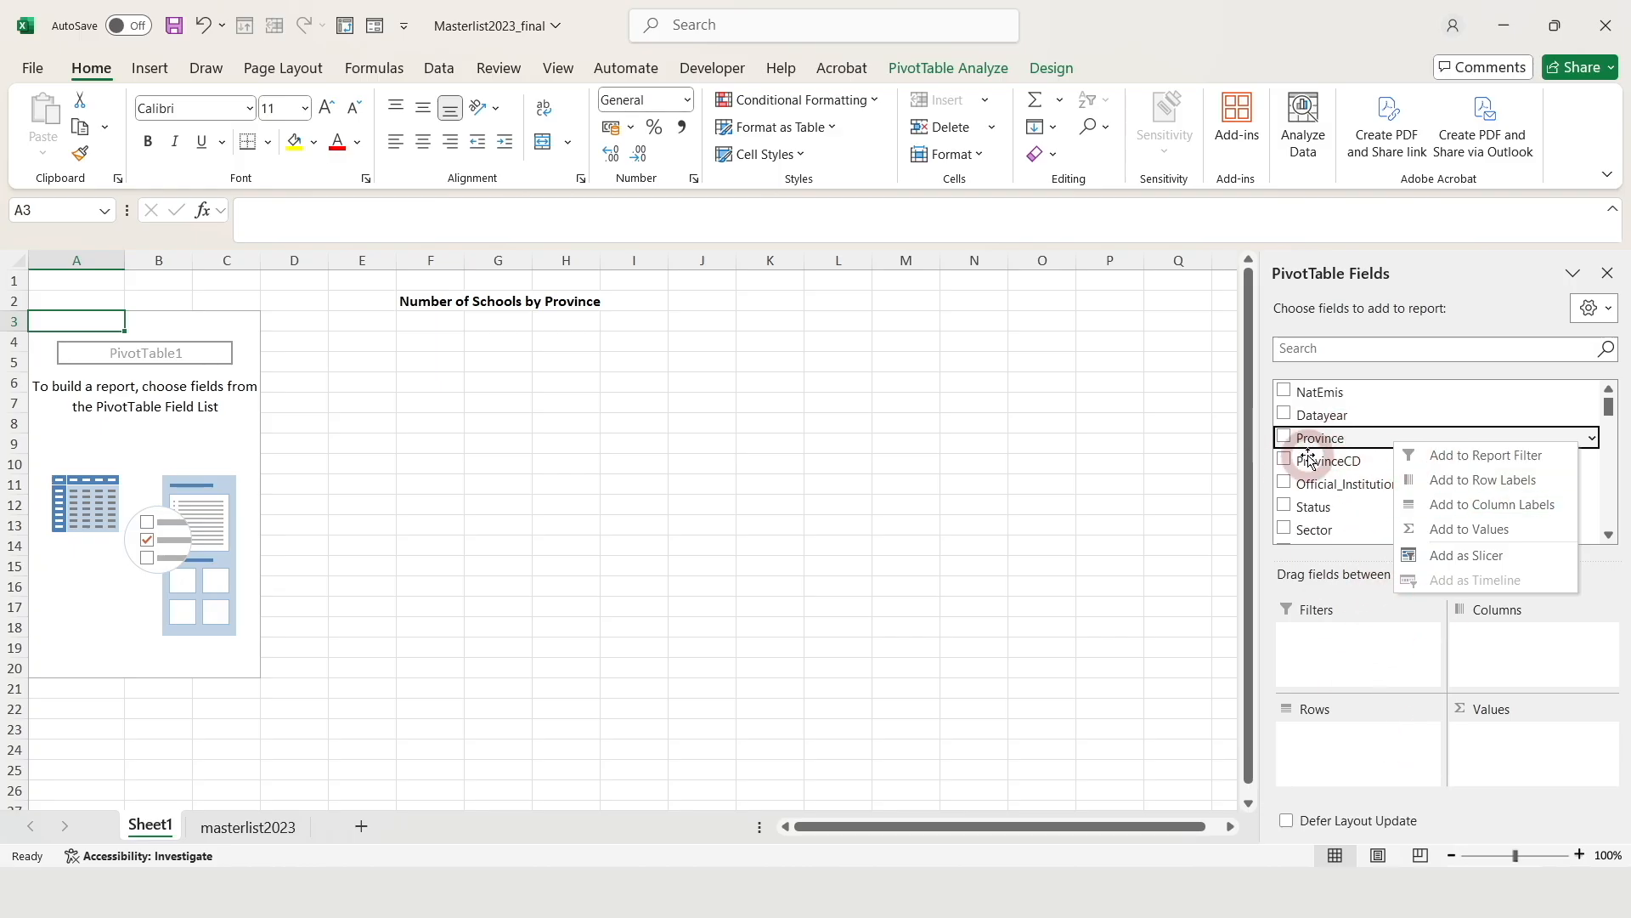
{"action": "left_click", "coordinate": [1485, 488]}
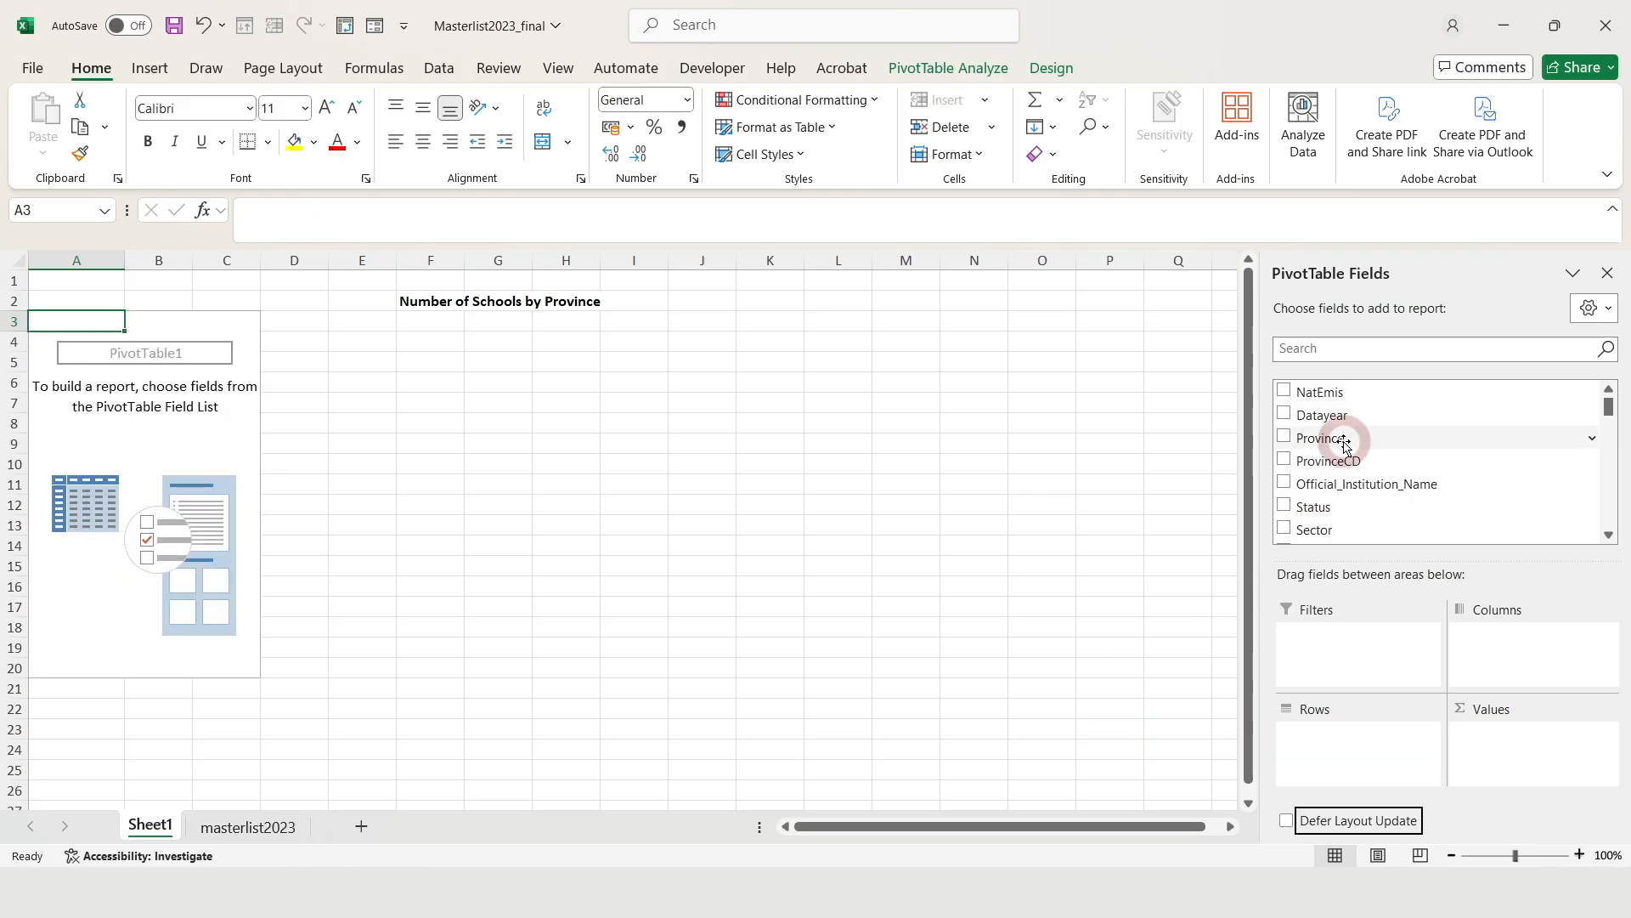
{"action": "left_click_drag", "start_coordinate": [1345, 441], "coordinate": [1354, 731]}
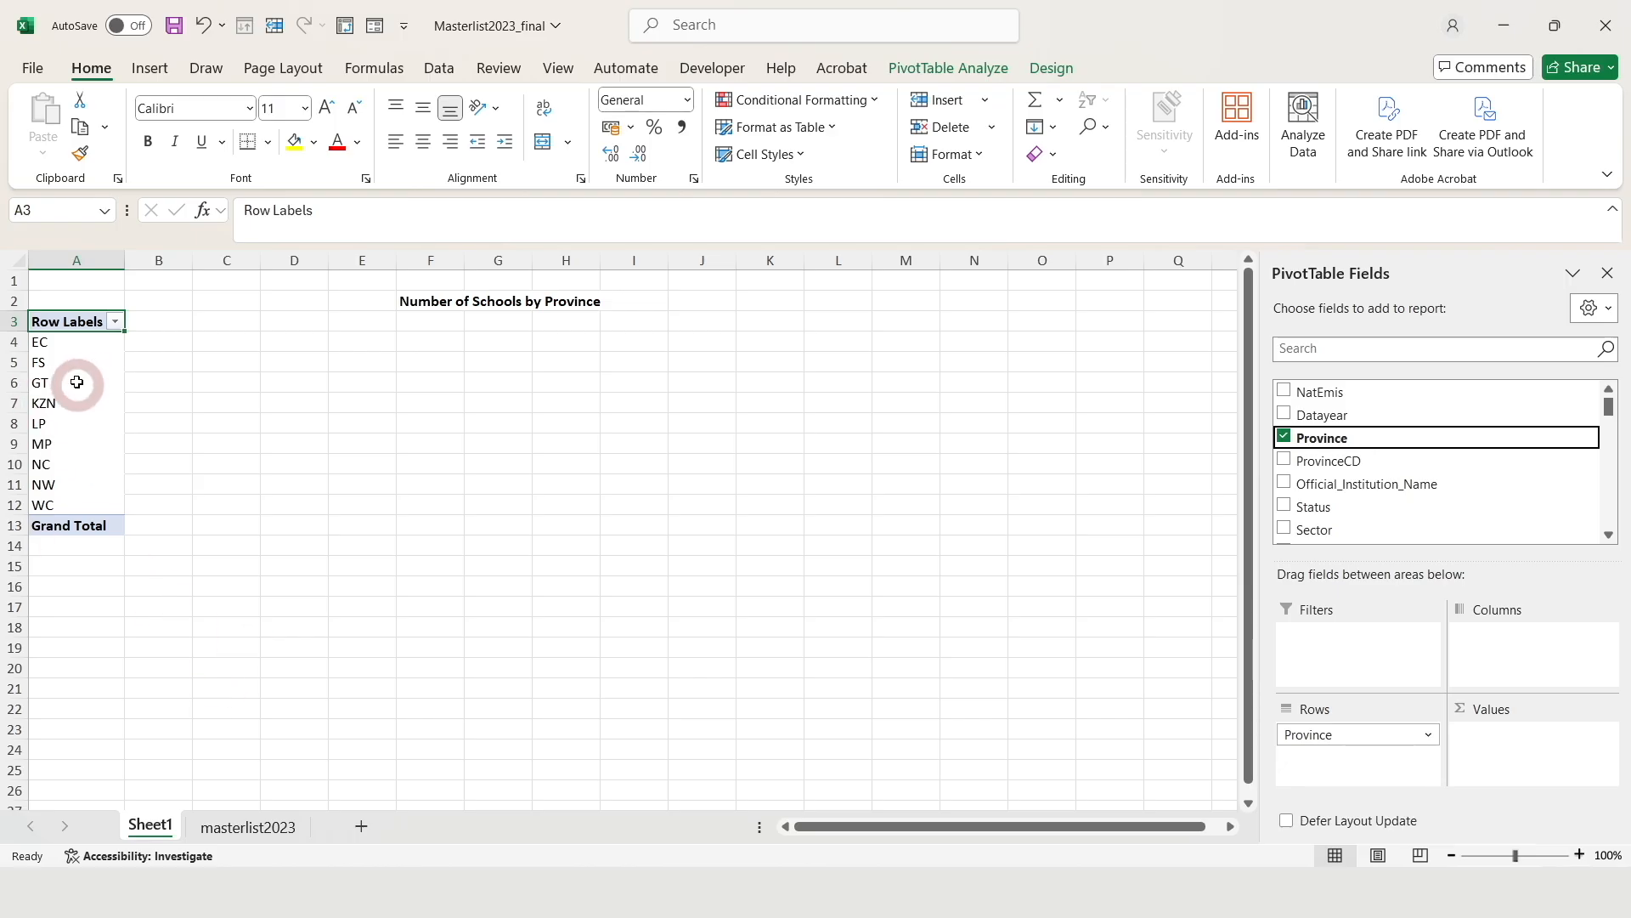
{"action": "left_click", "coordinate": [268, 835]}
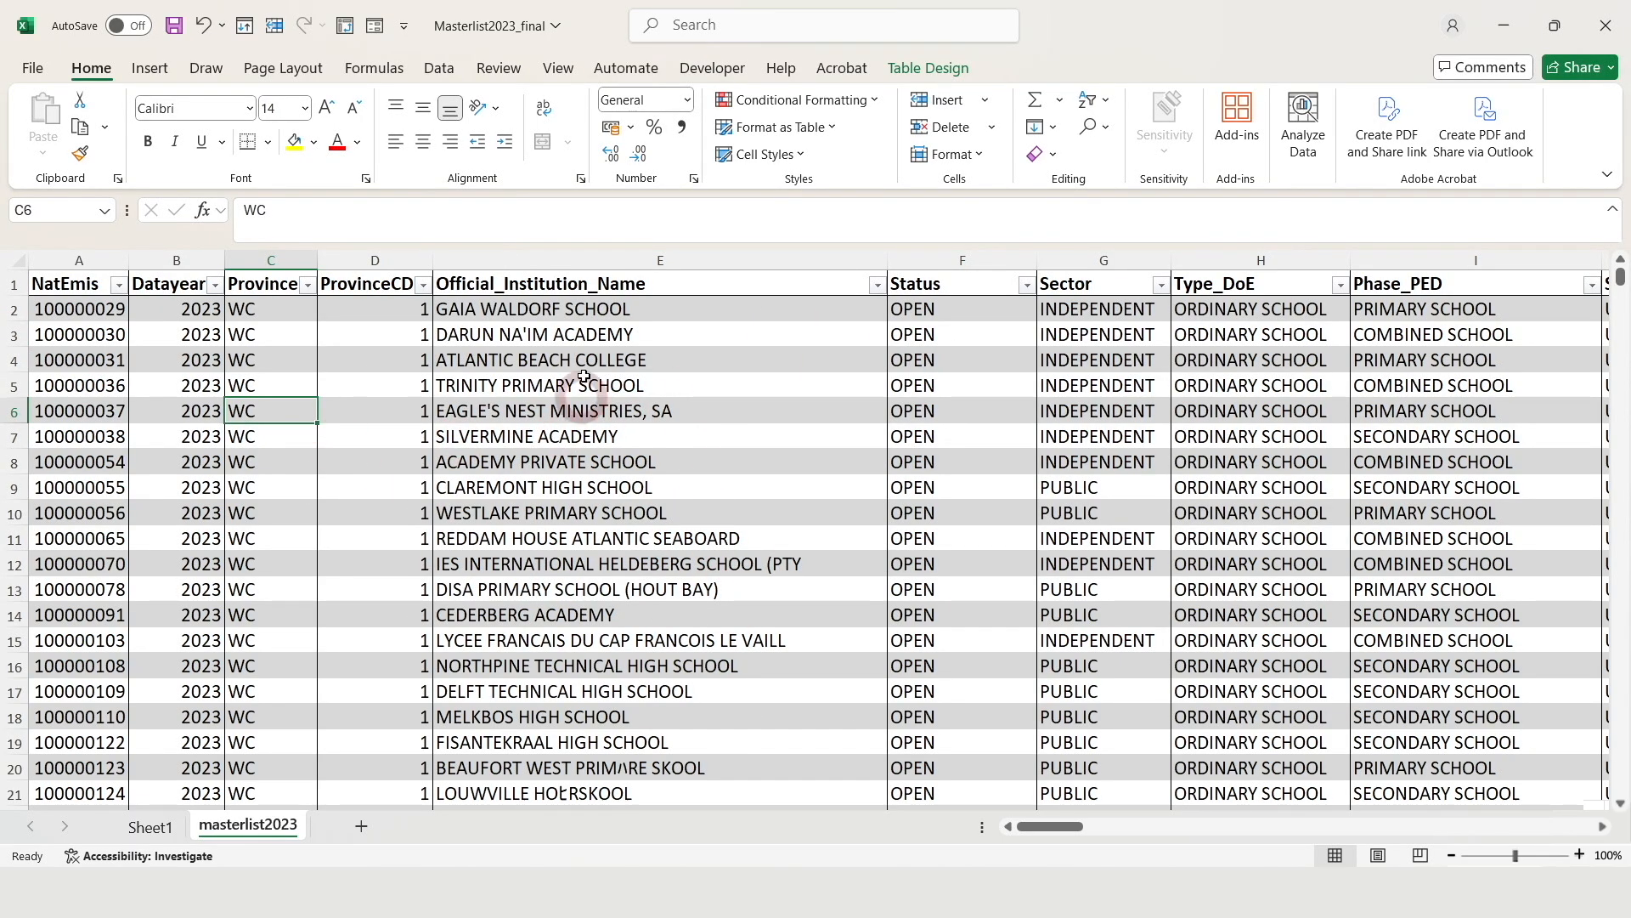
Add NatEmis to the pivot Values on Sheet1 and widen column B to fit the sums
{"action": "left_click", "coordinate": [151, 827]}
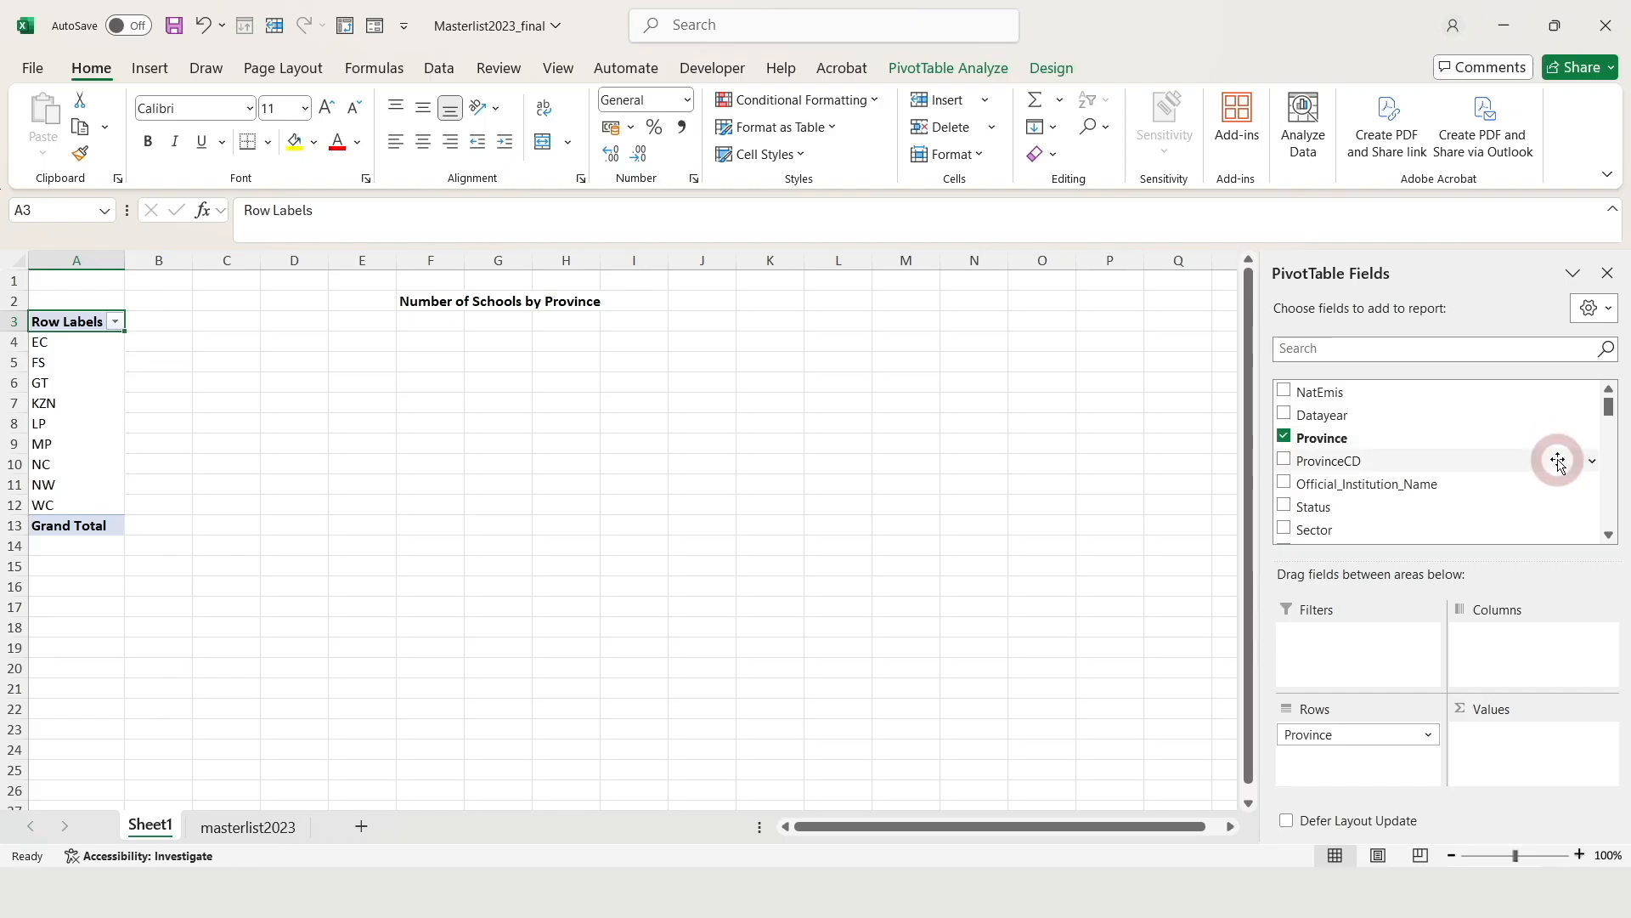
{"action": "left_click_drag", "start_coordinate": [1424, 482], "coordinate": [1510, 758]}
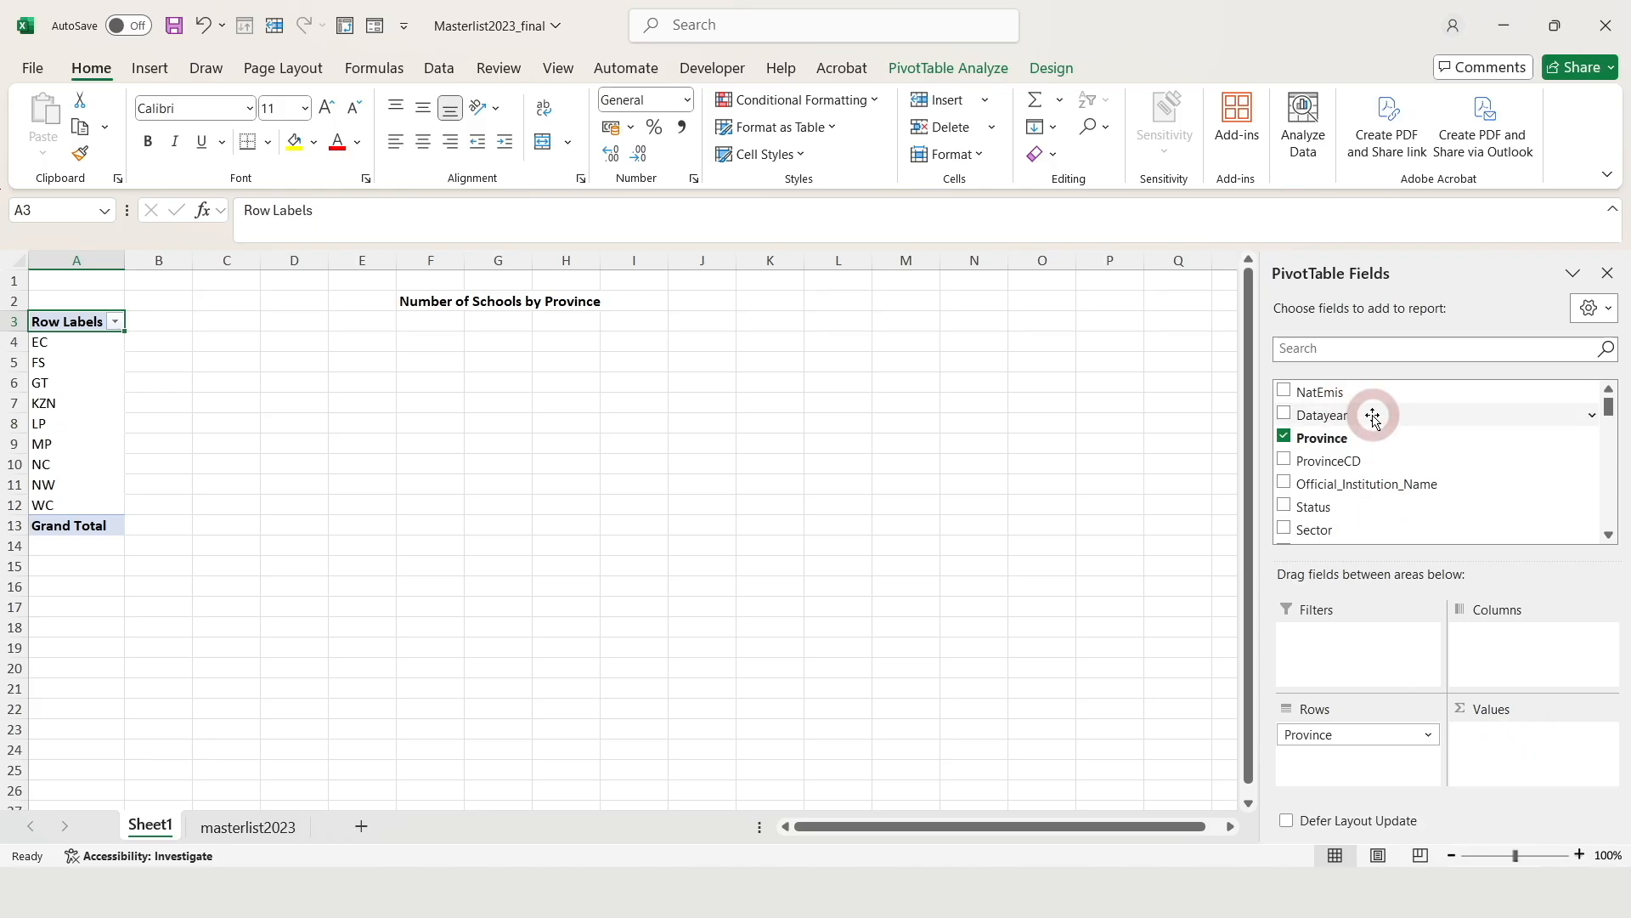
{"action": "left_click_drag", "start_coordinate": [1381, 425], "coordinate": [1523, 768]}
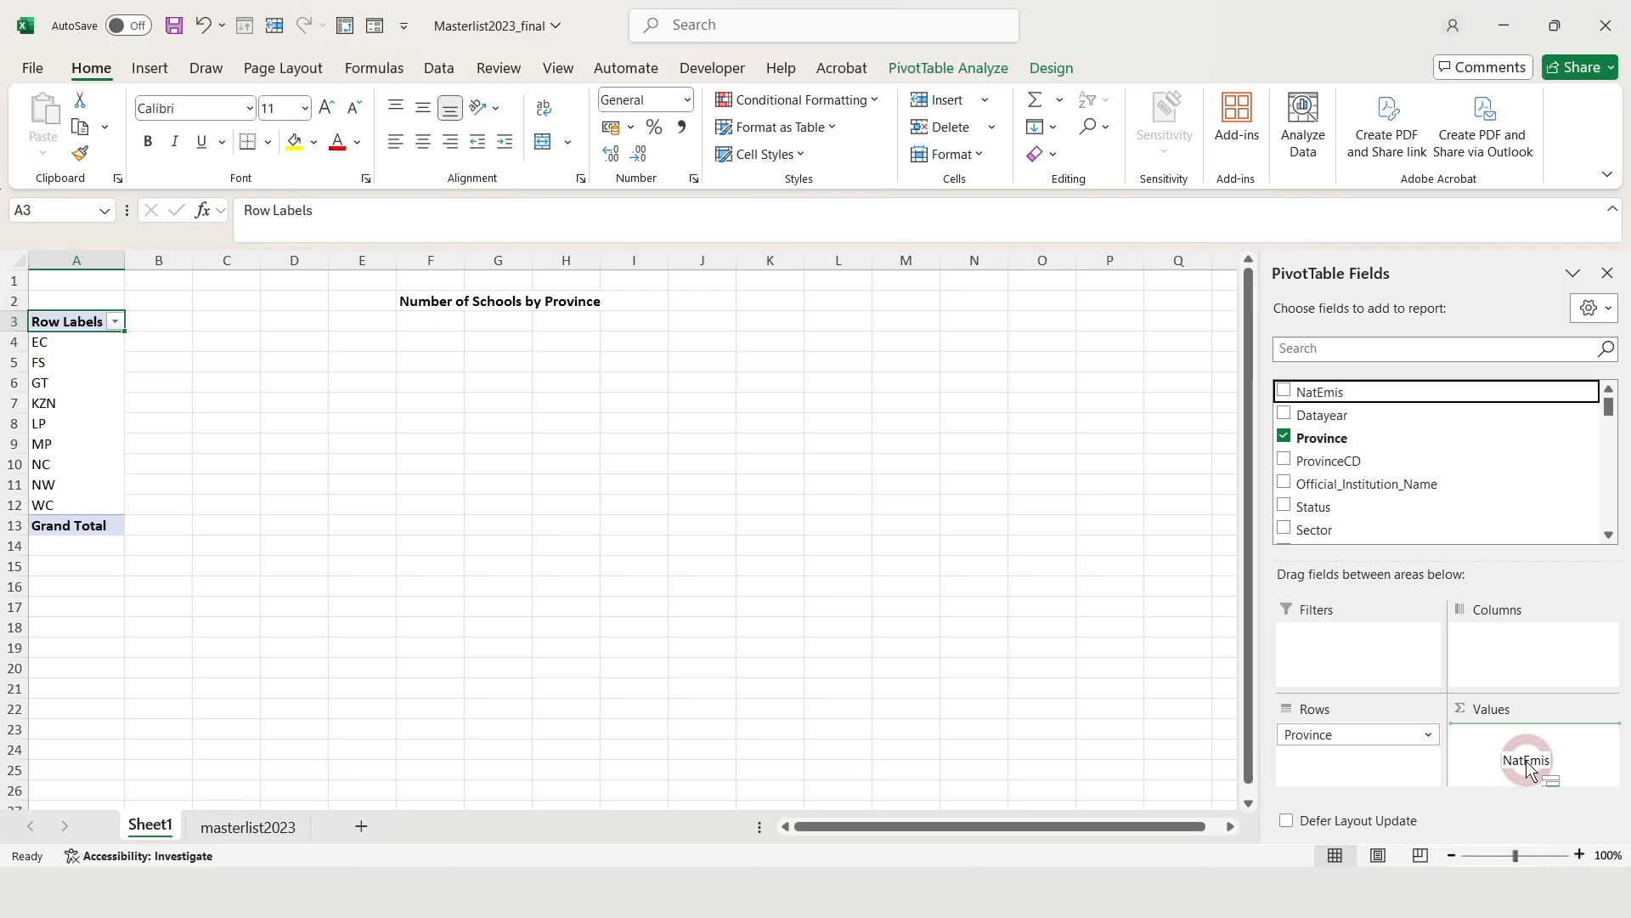
{"action": "left_click_drag", "start_coordinate": [1526, 769], "coordinate": [1582, 772]}
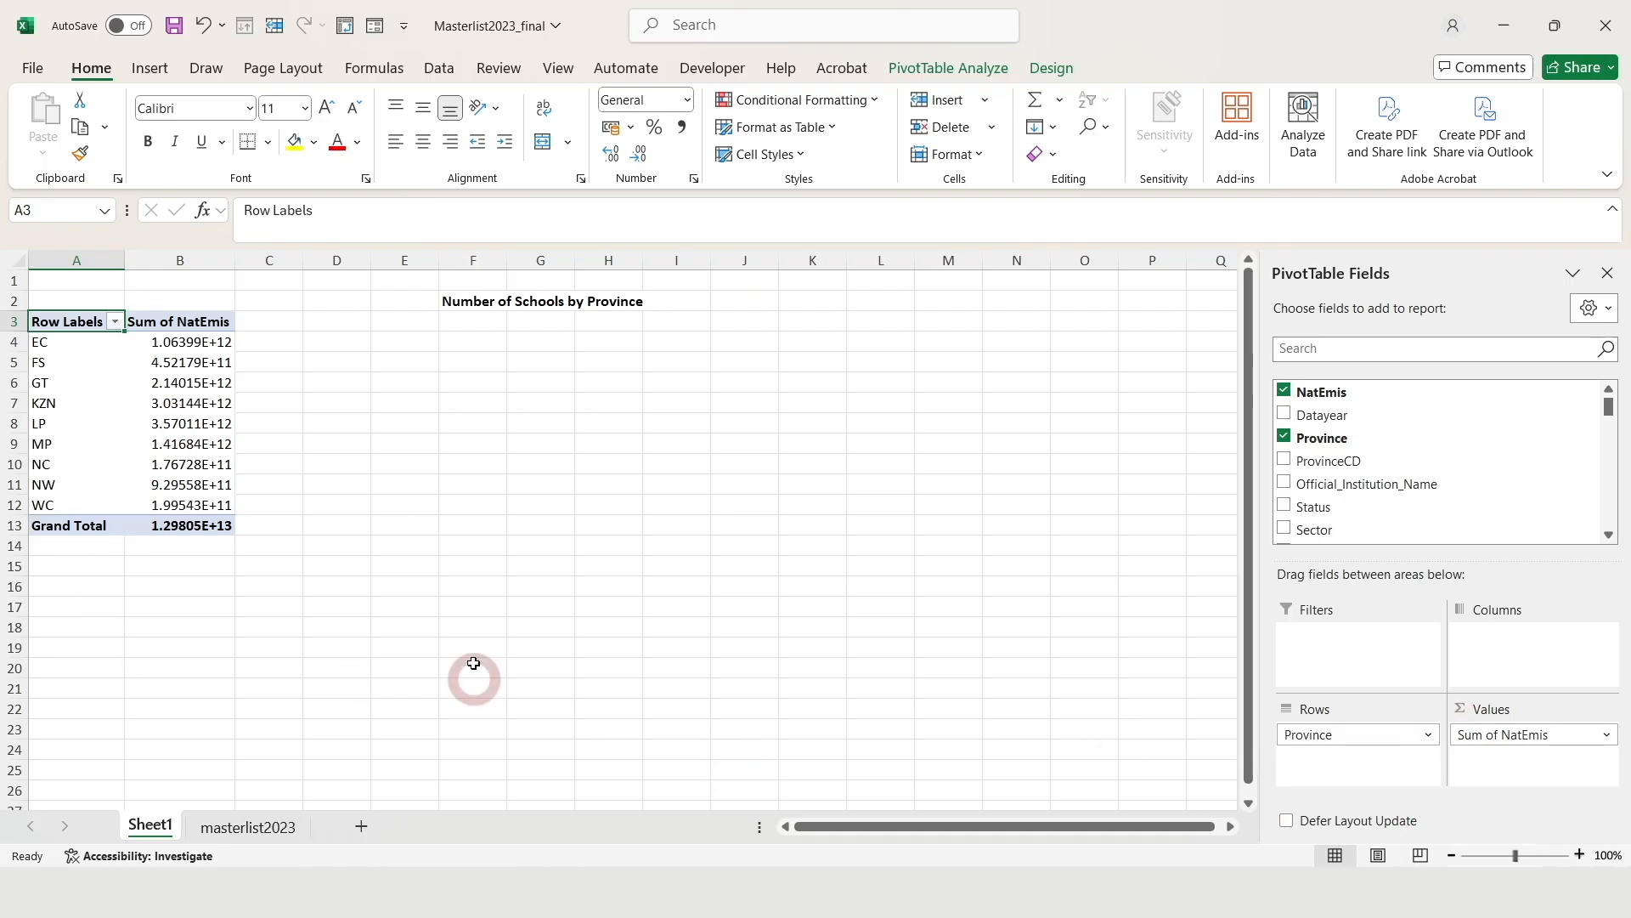
{"action": "left_click_drag", "start_coordinate": [237, 268], "coordinate": [289, 267]}
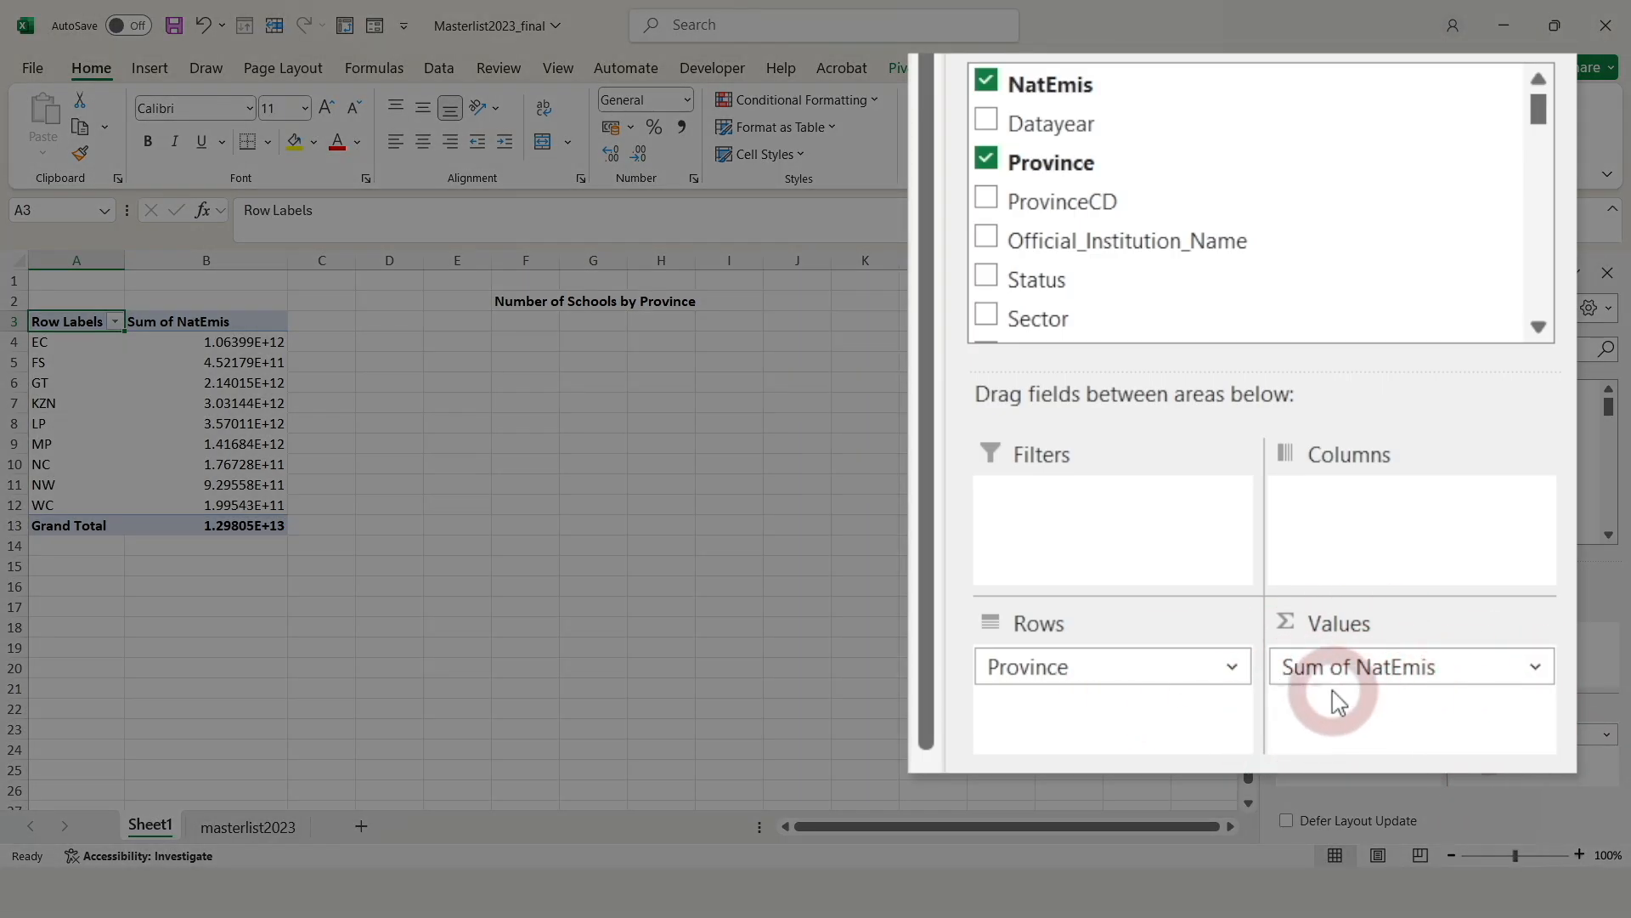
Inspect the Sum of NatEmis value settings and pivot options without changing anything
{"action": "left_click", "coordinate": [1609, 737]}
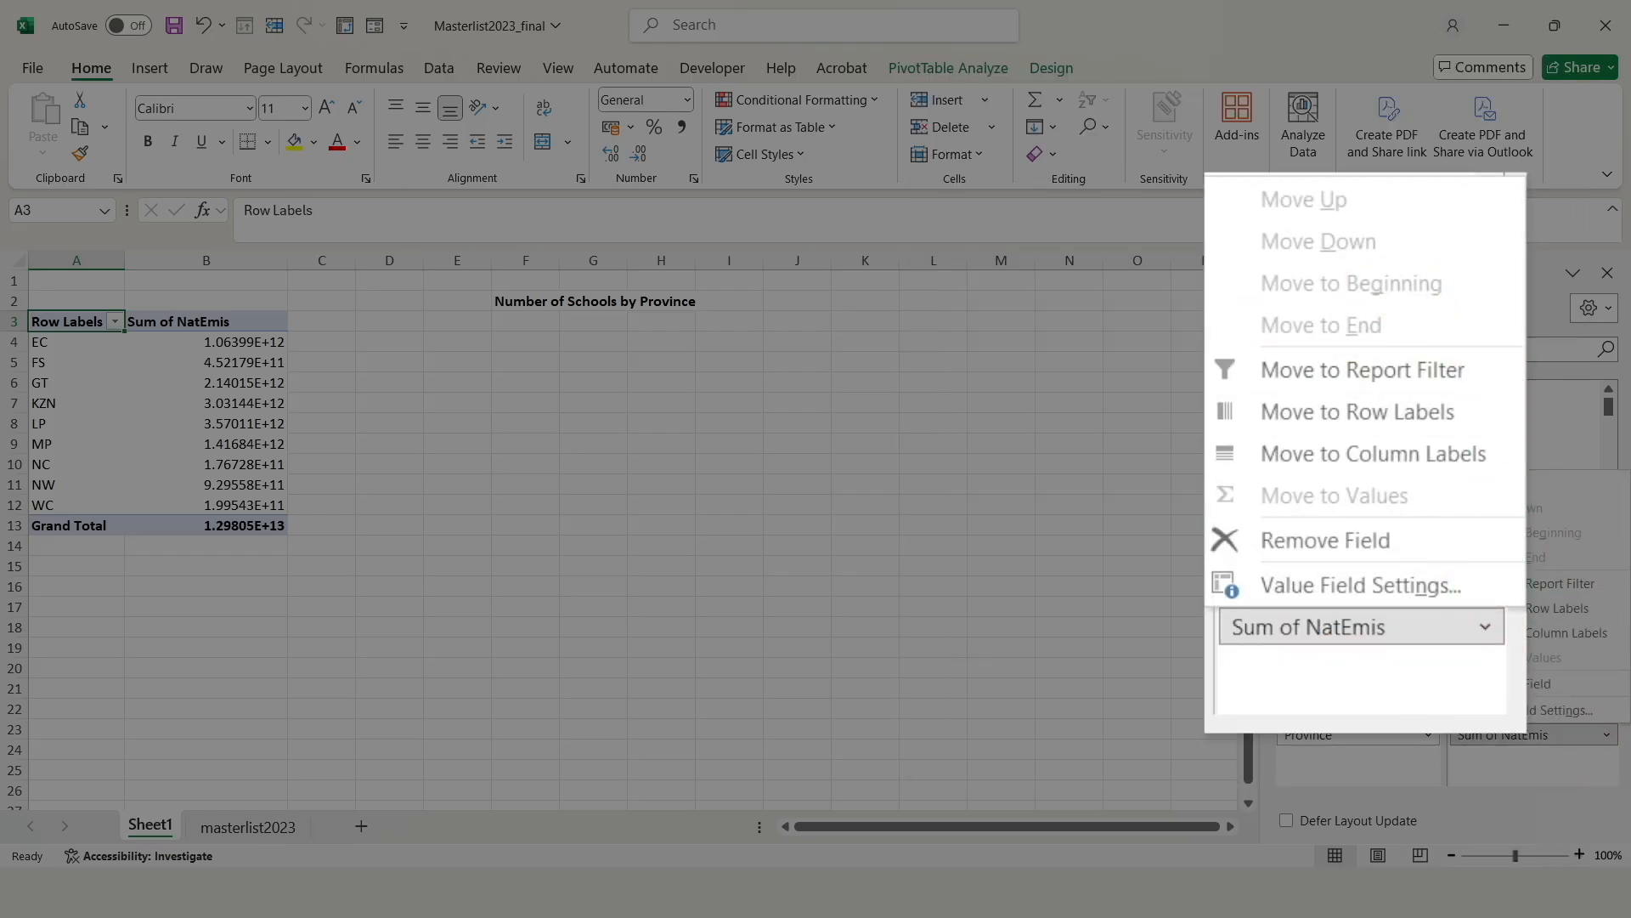
{"action": "left_click", "coordinate": [1536, 718]}
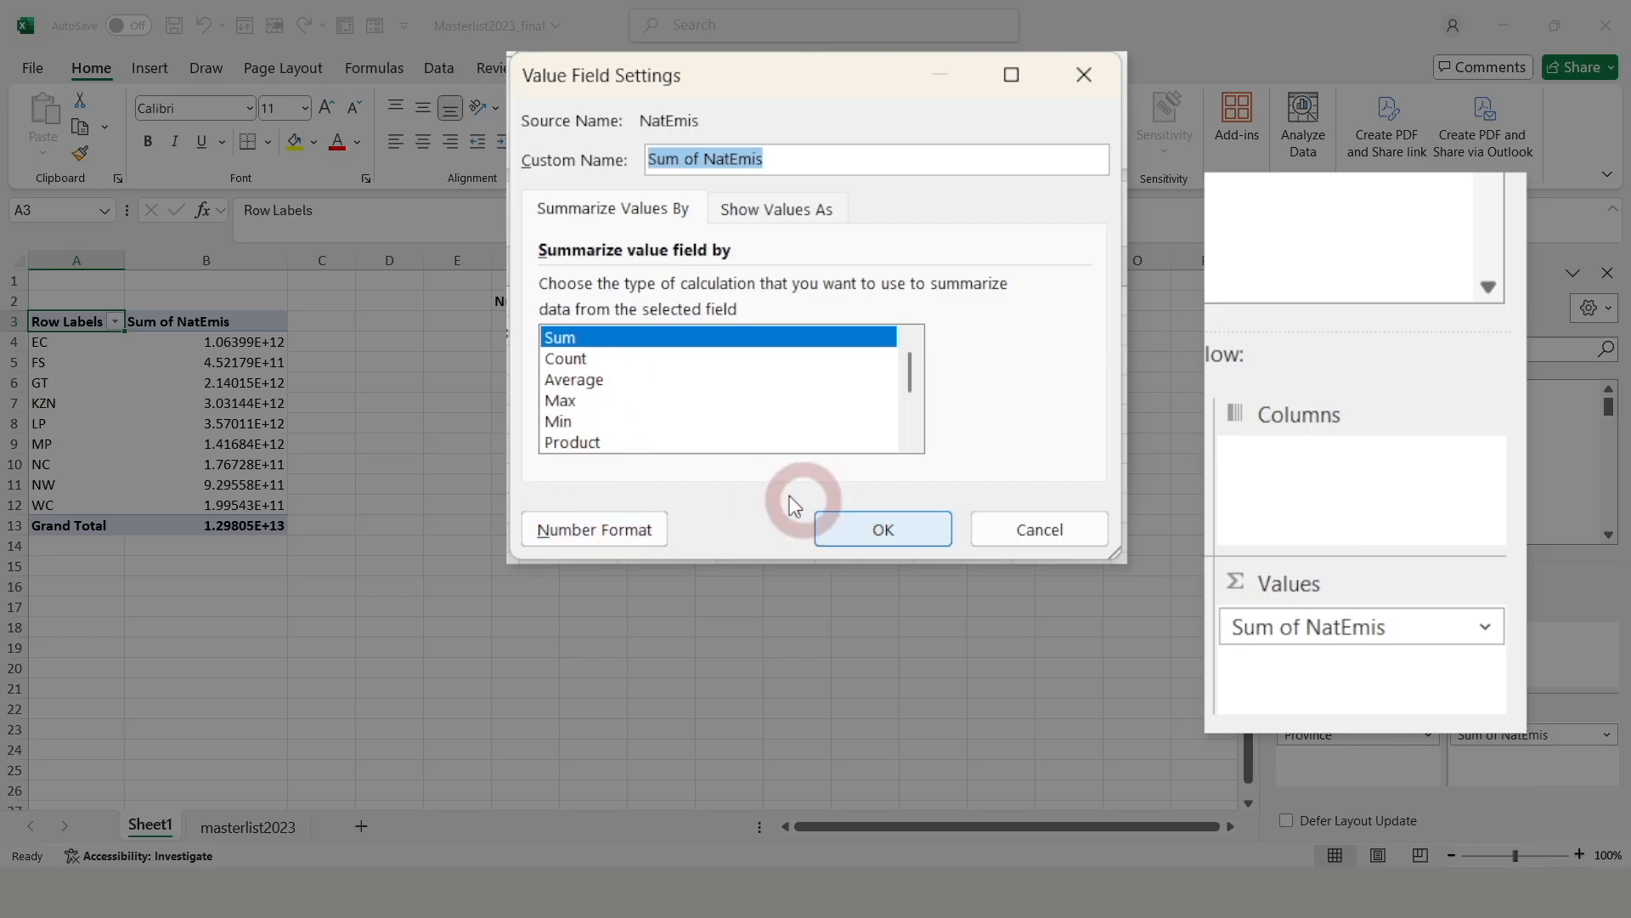
{"action": "left_click", "coordinate": [1038, 529]}
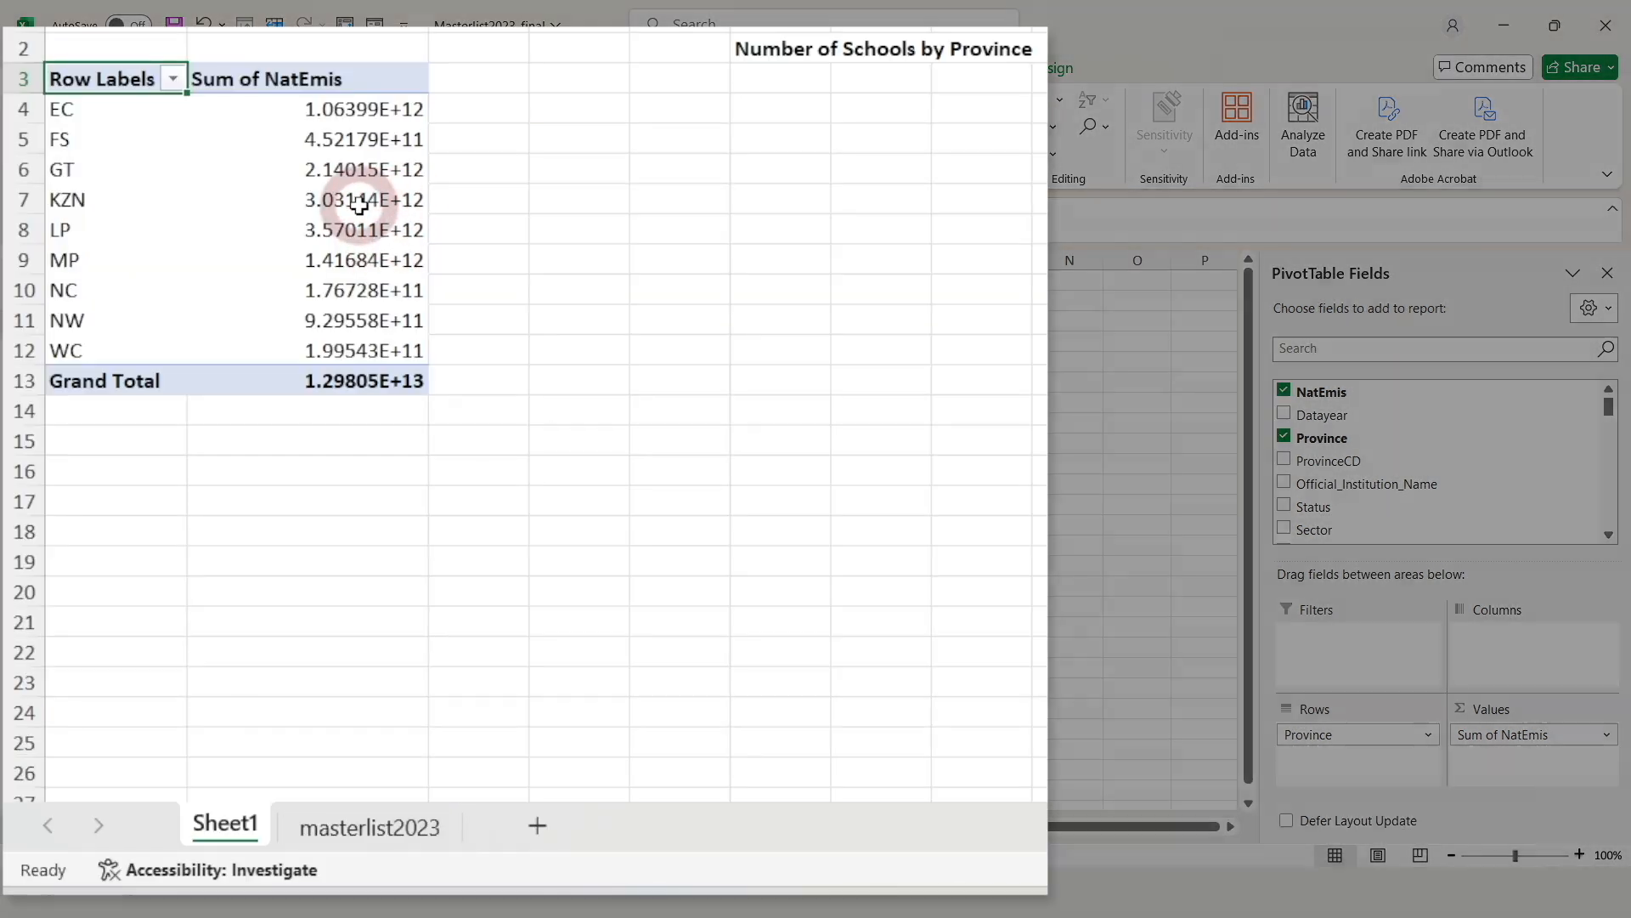
{"action": "right_click", "coordinate": [238, 405]}
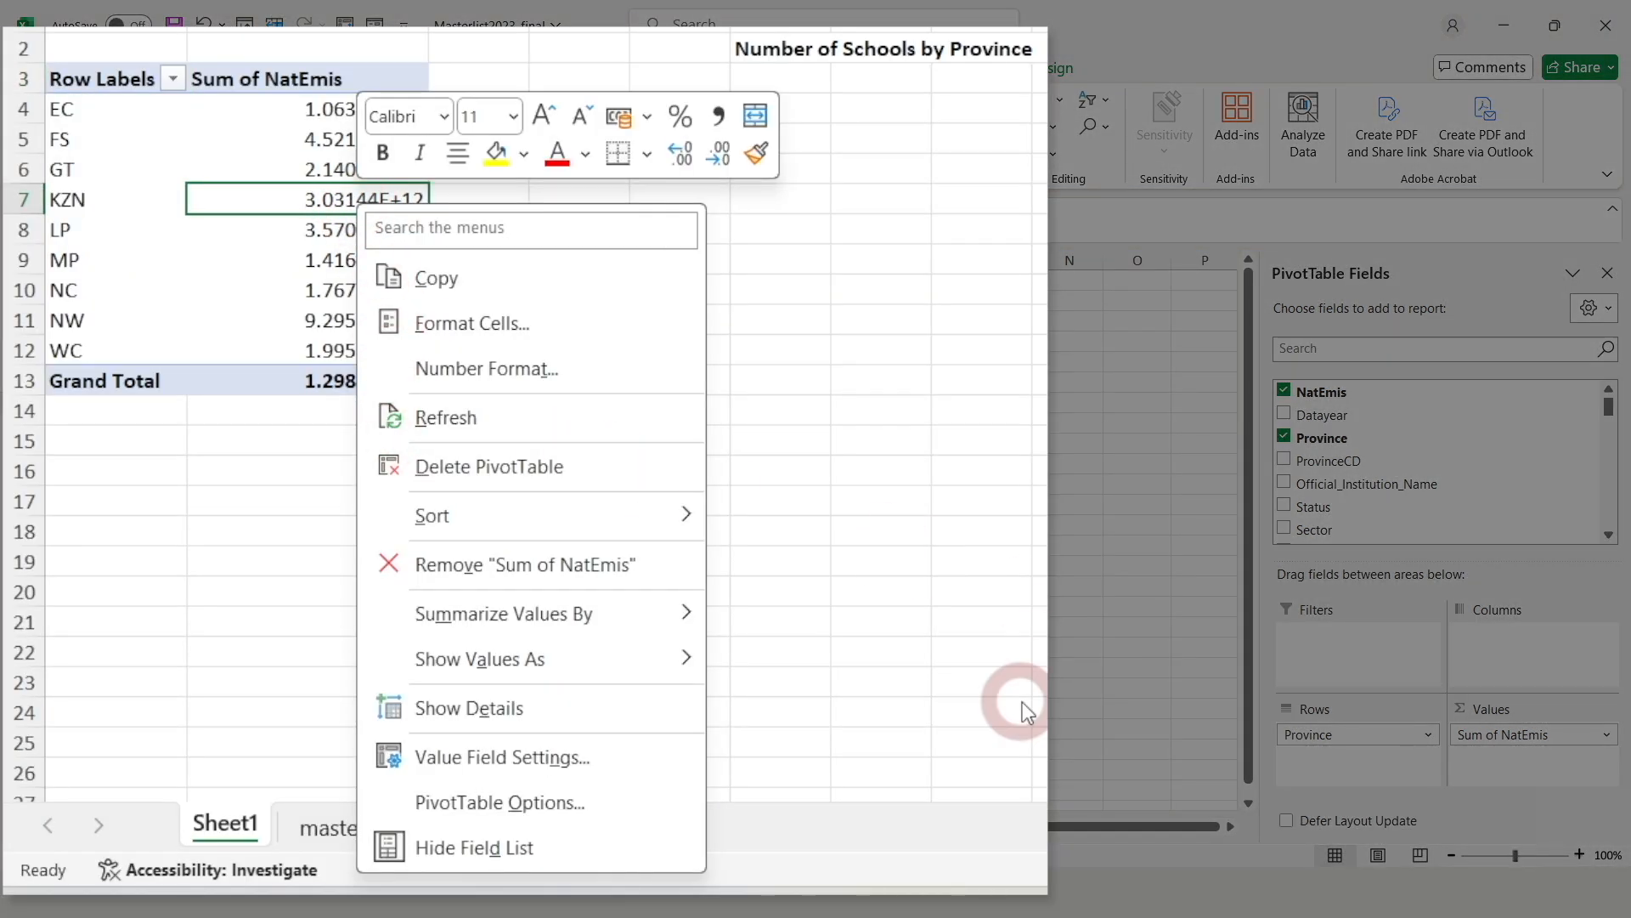
{"action": "mouse_move", "coordinate": [602, 627]}
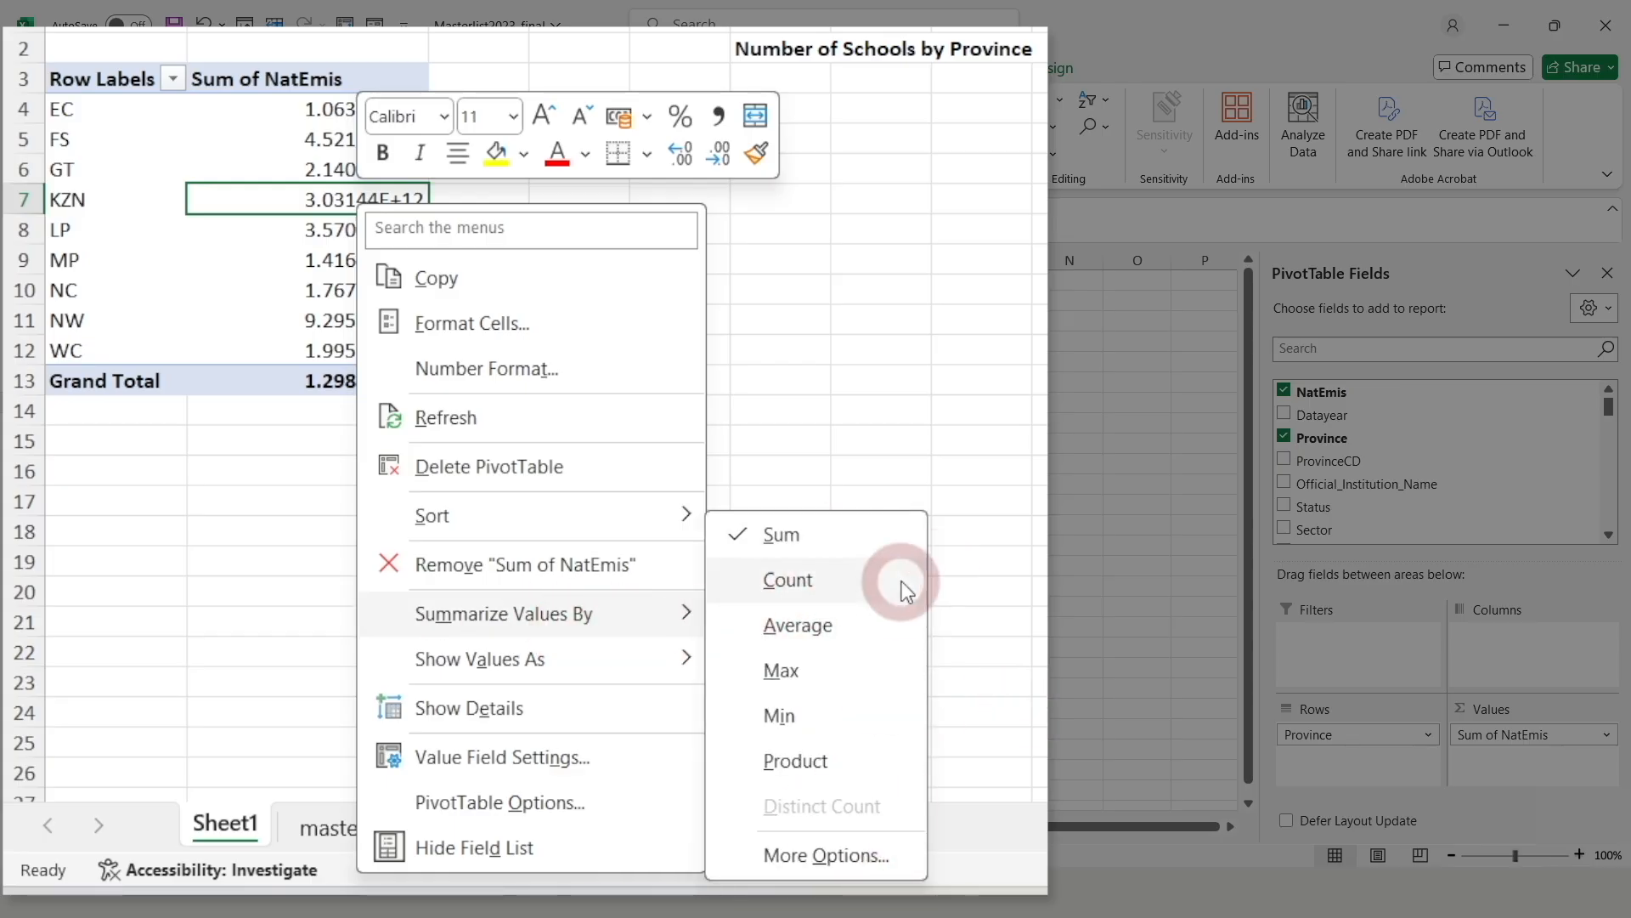
{"action": "left_click", "coordinate": [932, 411]}
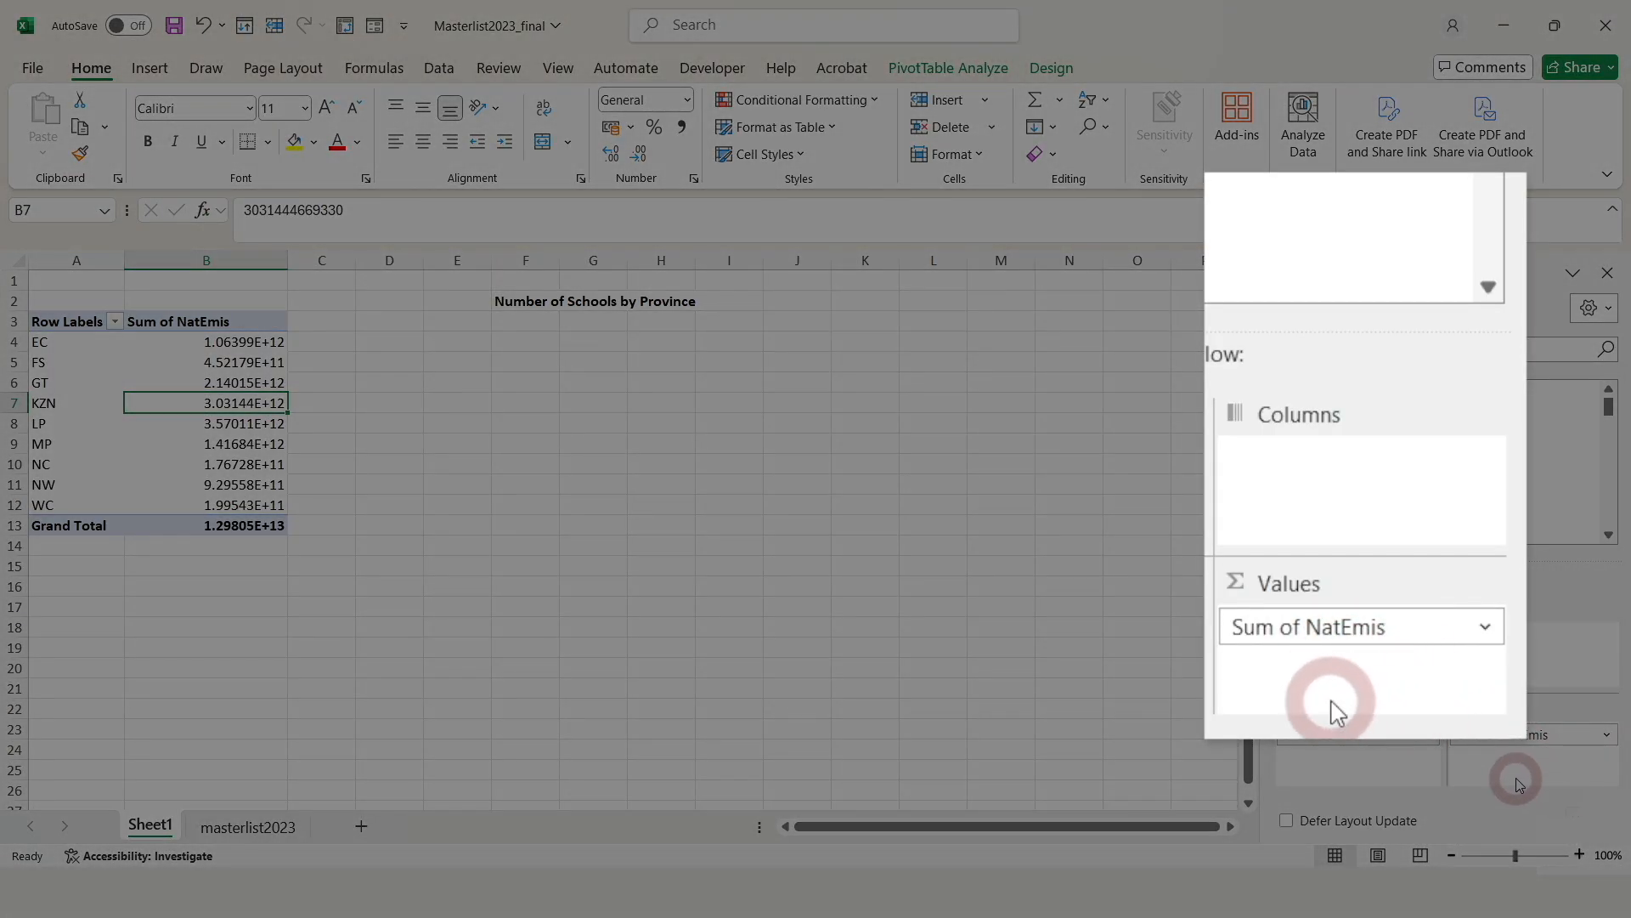
Change the NatEmis summary from Sum to Count, giving a Grand Total of 24981
{"action": "left_click", "coordinate": [1610, 738]}
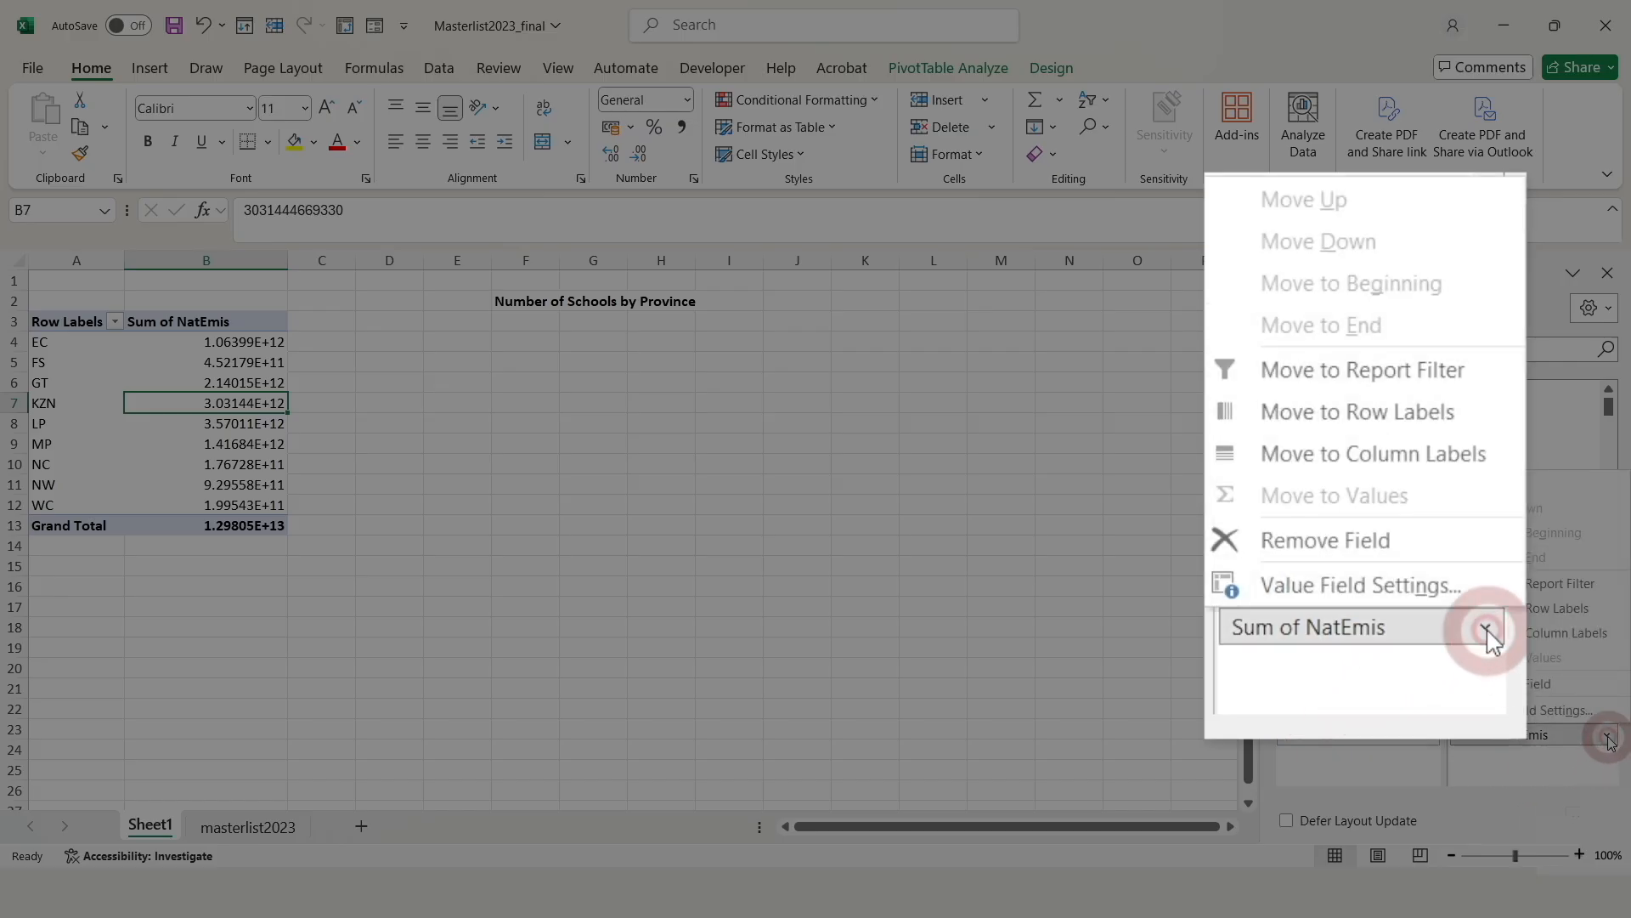
{"action": "left_click", "coordinate": [1544, 721]}
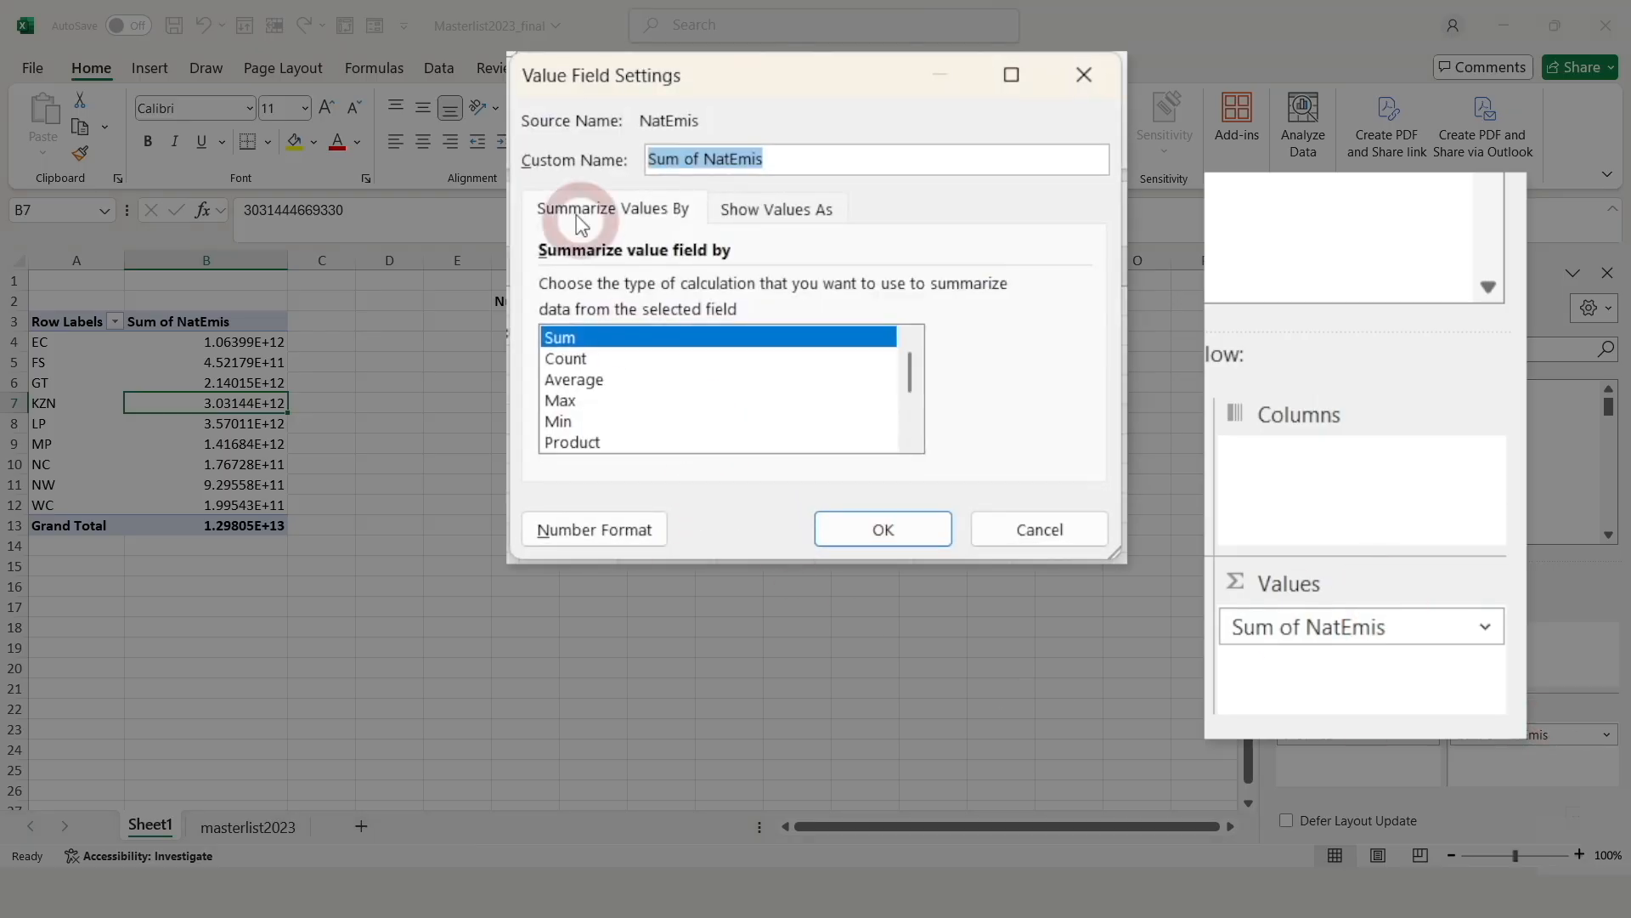
{"action": "left_click", "coordinate": [571, 360]}
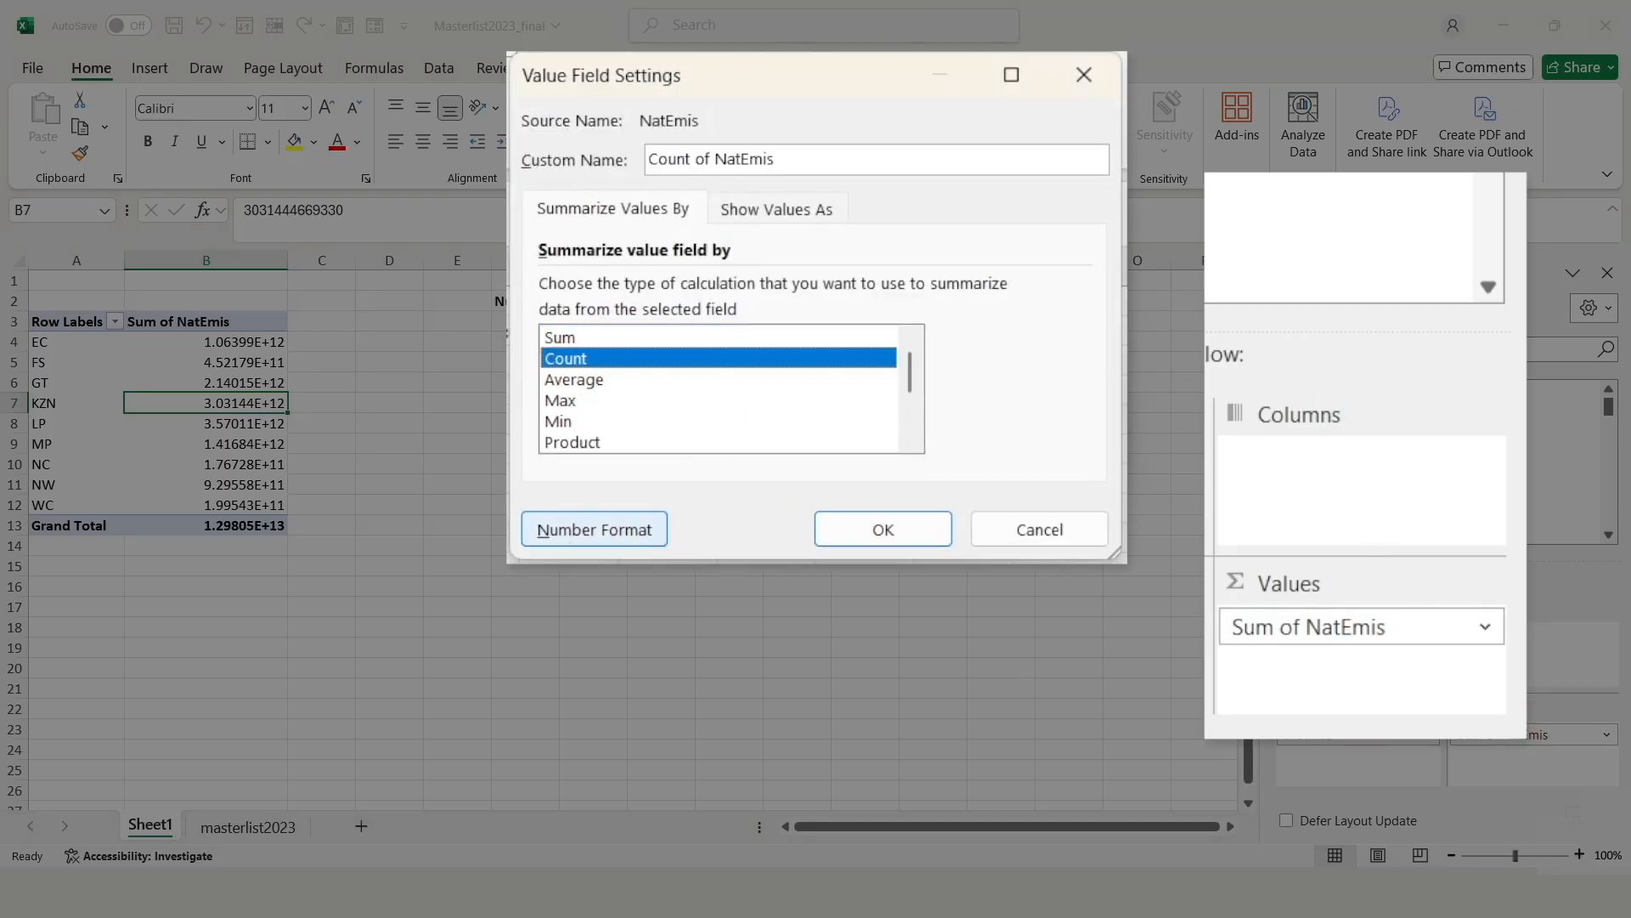
{"action": "left_click", "coordinate": [888, 527]}
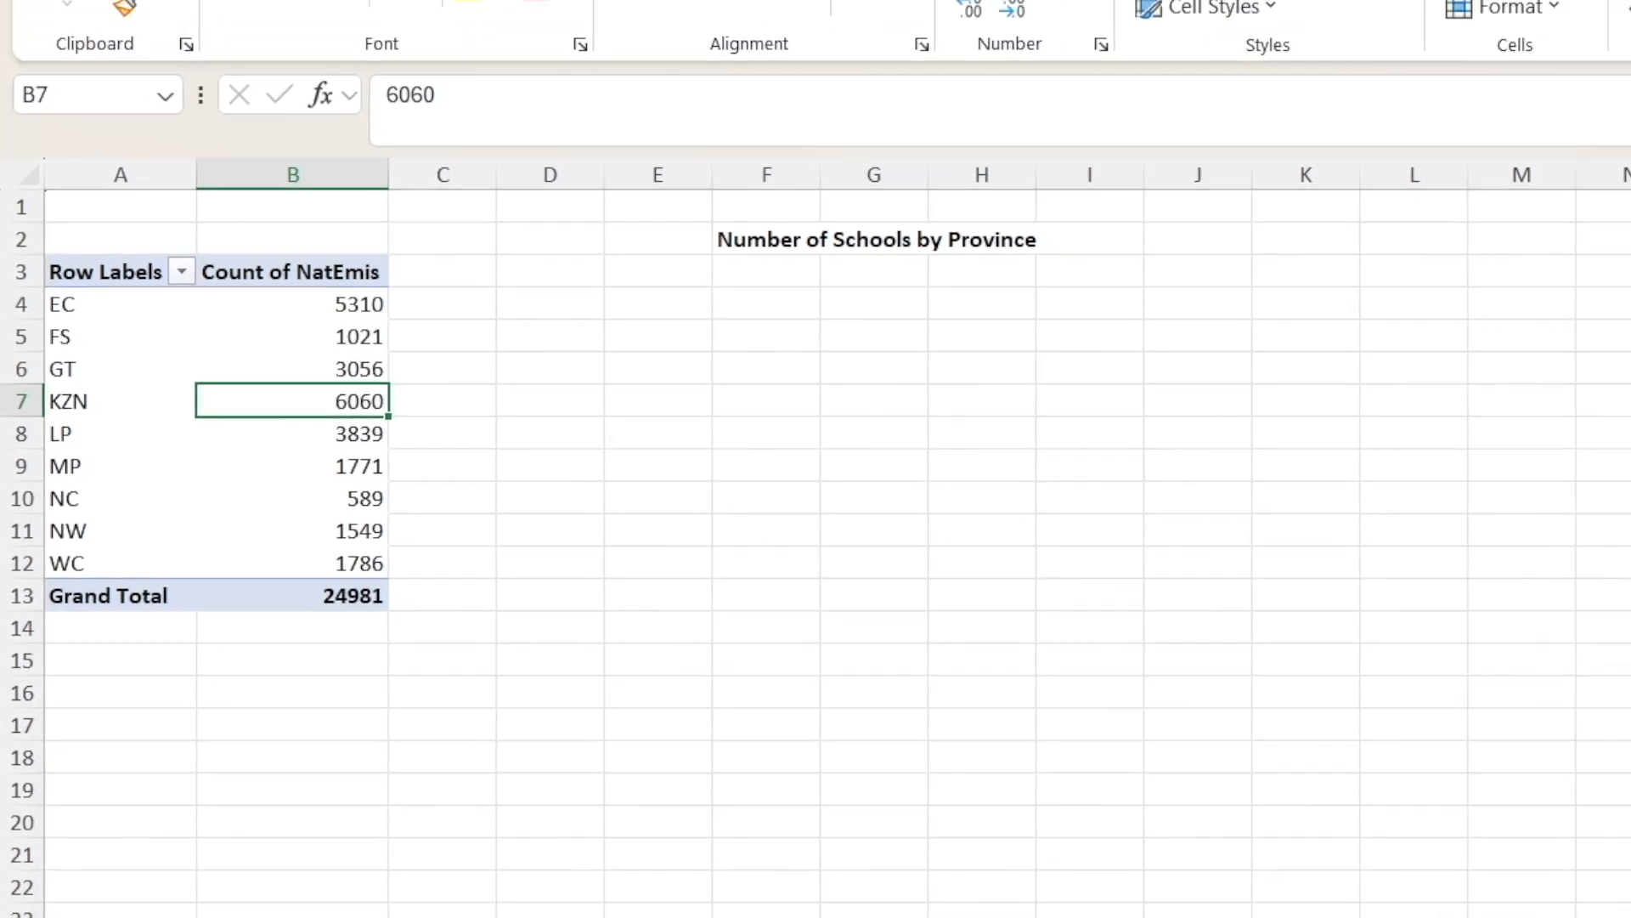
{"action": "left_click", "coordinate": [288, 881]}
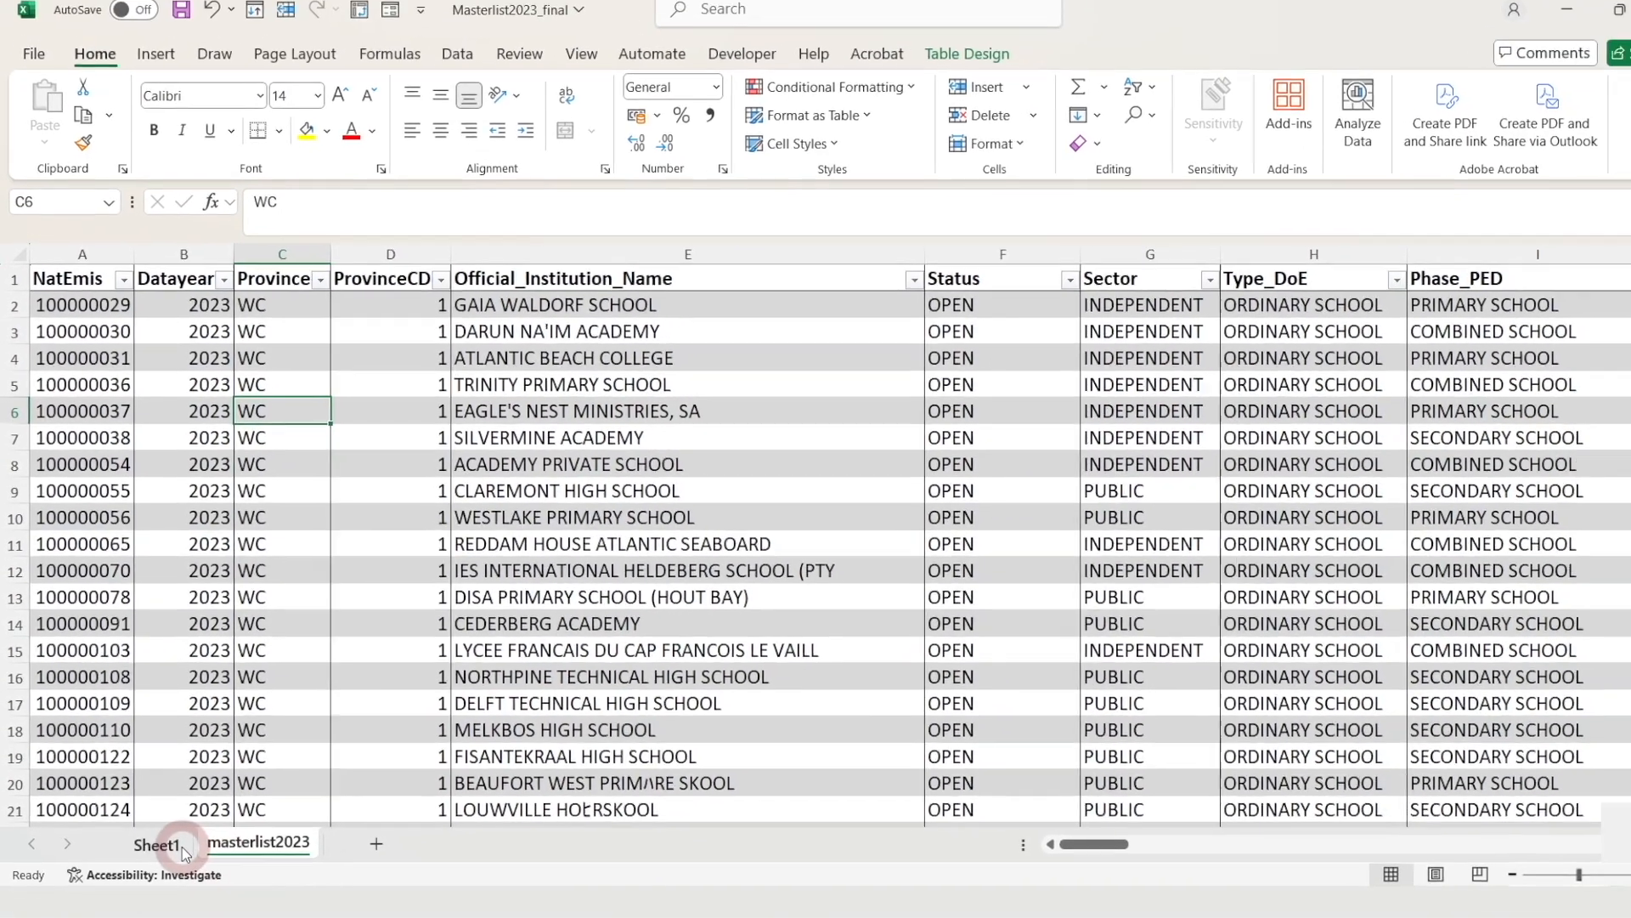
{"action": "left_click", "coordinate": [182, 848]}
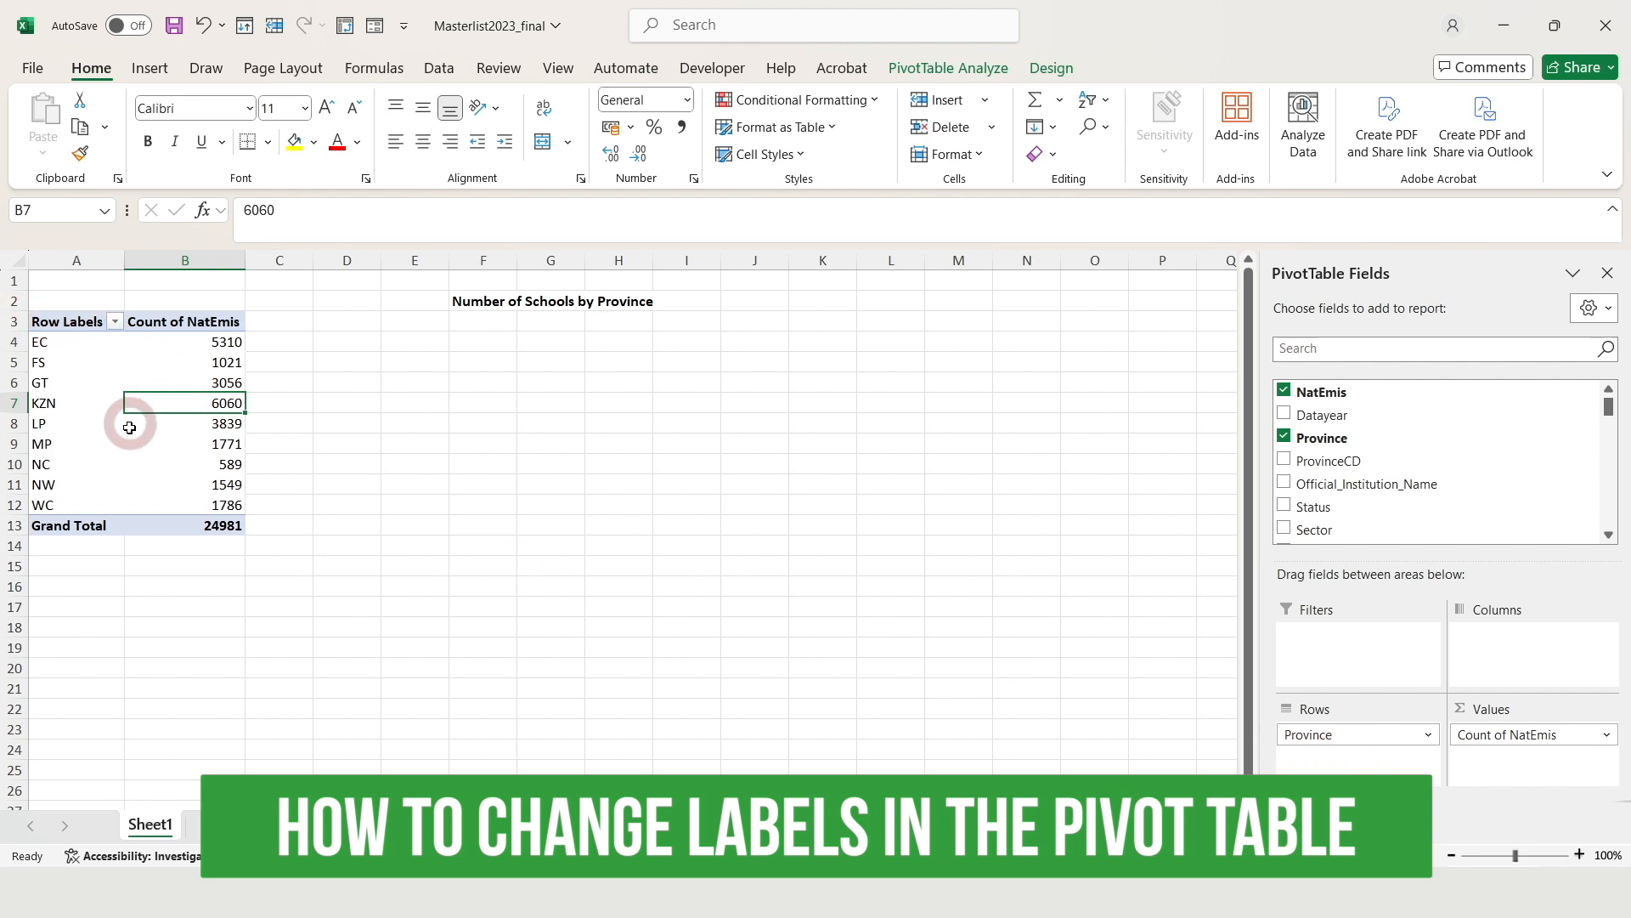
Relabel pivot headers A3 and B3 as Province and Total Schools
{"action": "left_click", "coordinate": [68, 323]}
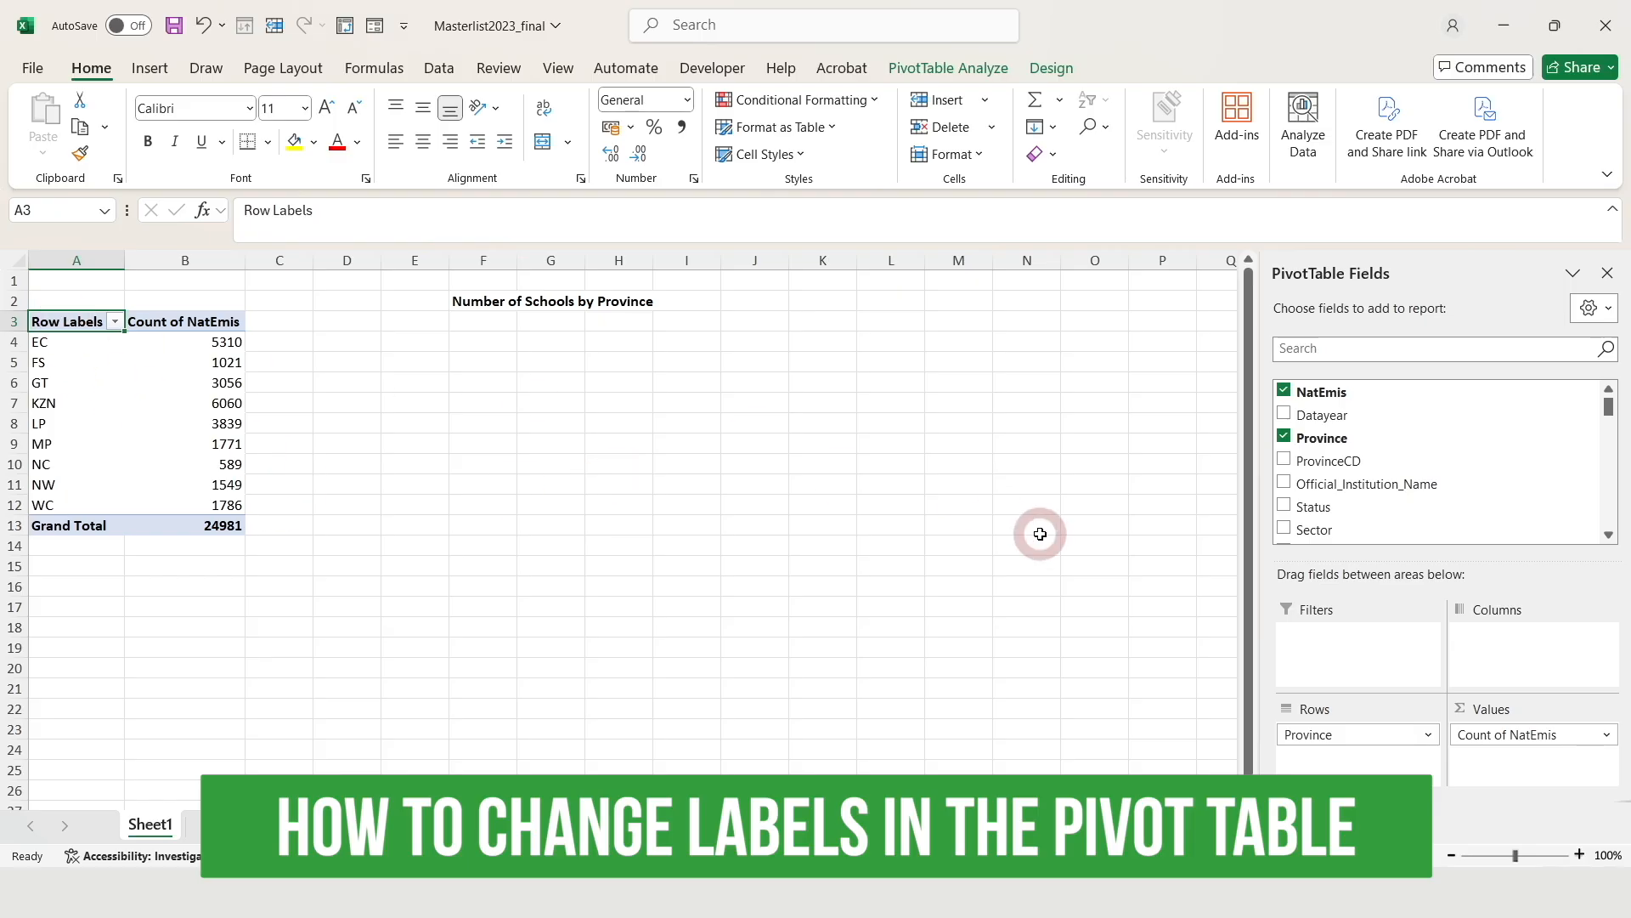
{"action": "type", "text": "Province"}
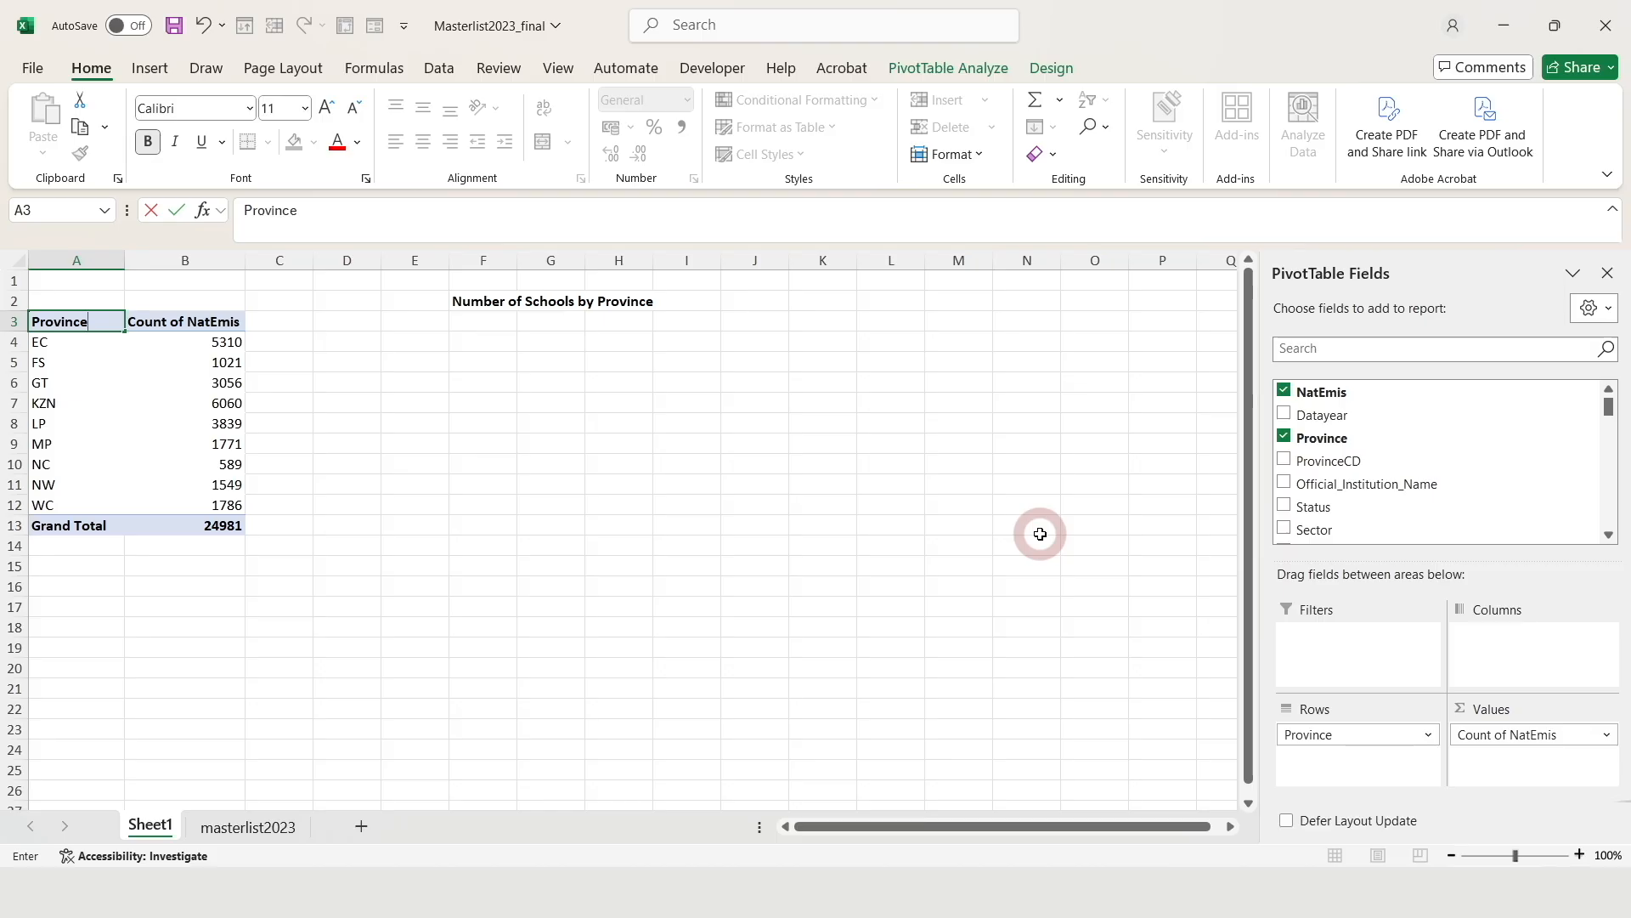
{"action": "left_click", "coordinate": [85, 444]}
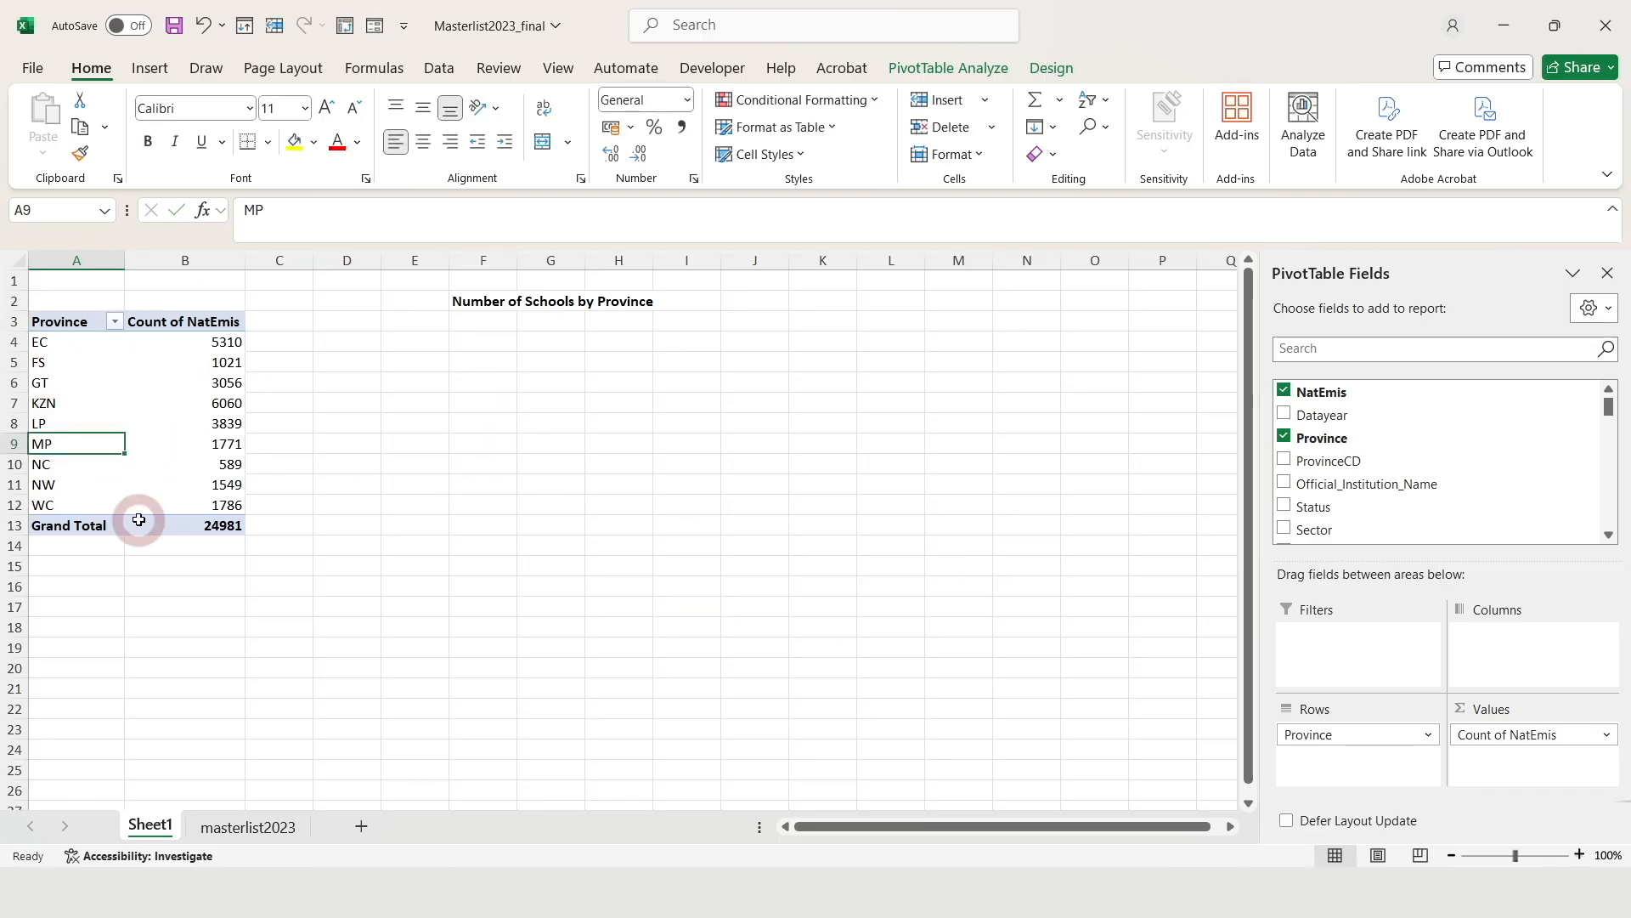
{"action": "left_click", "coordinate": [208, 326]}
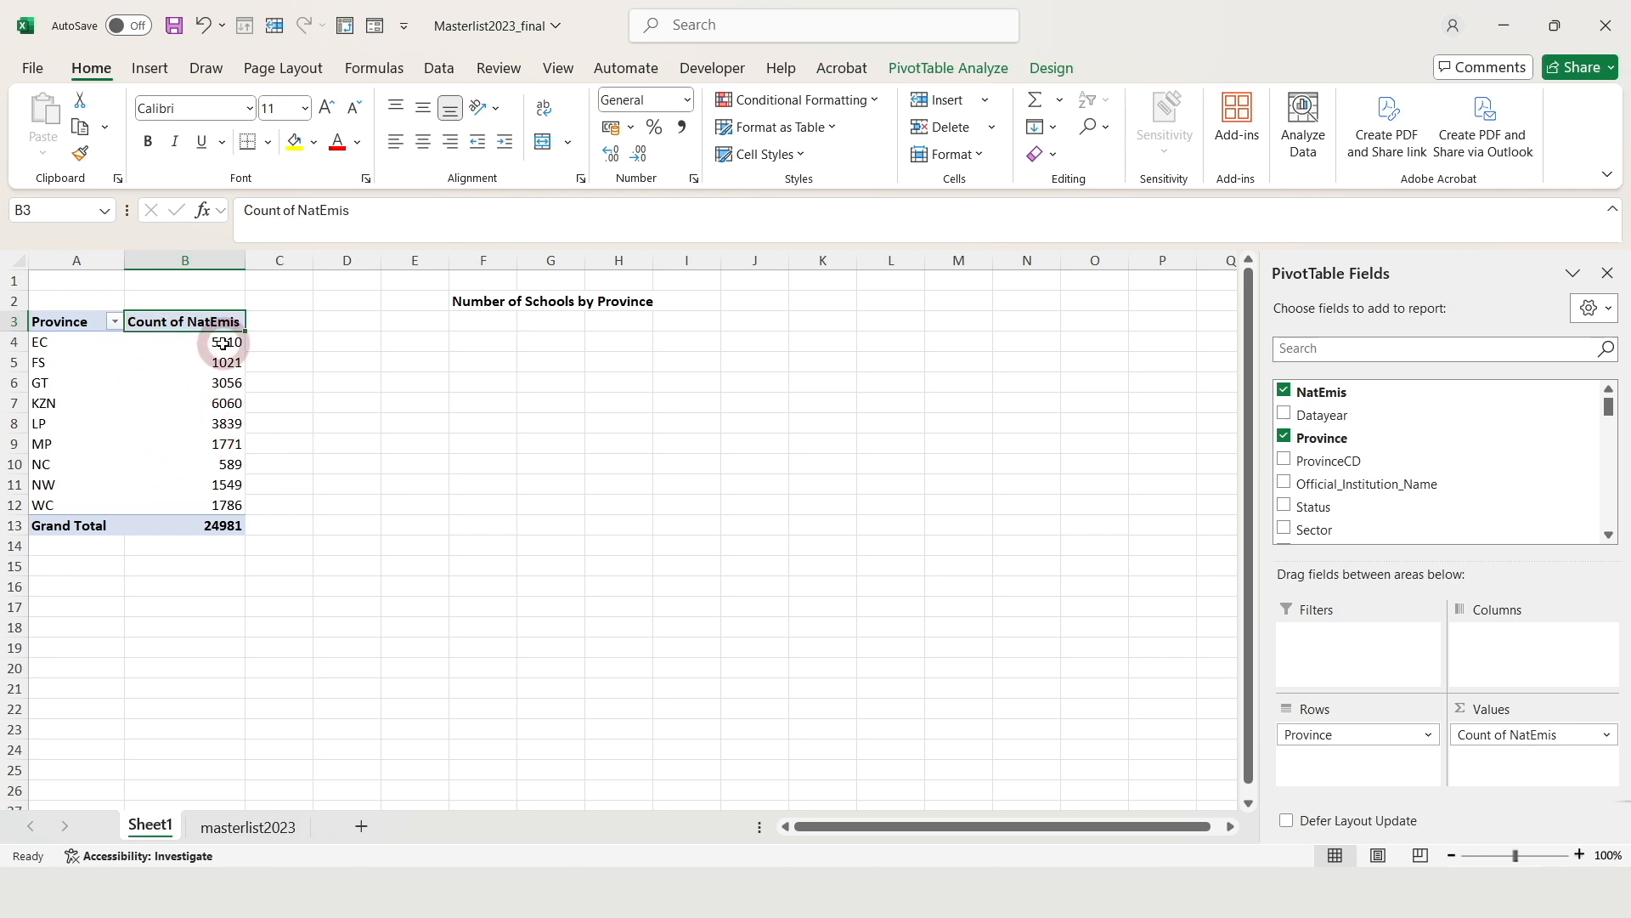
{"action": "type", "text": "Total Schools"}
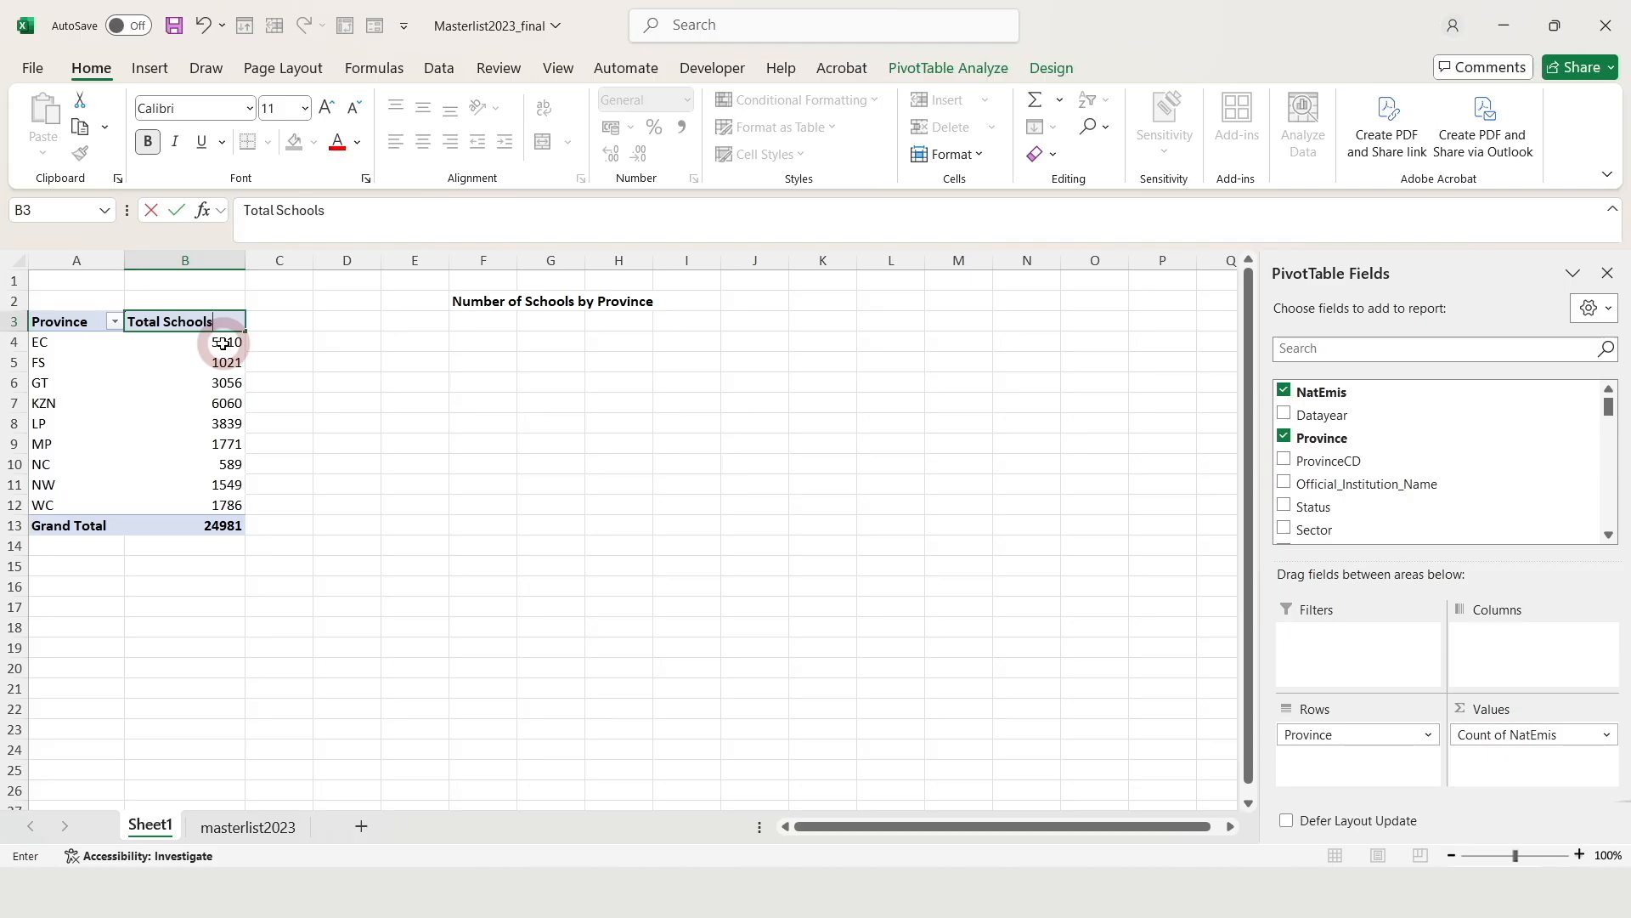
{"action": "left_click", "coordinate": [179, 382]}
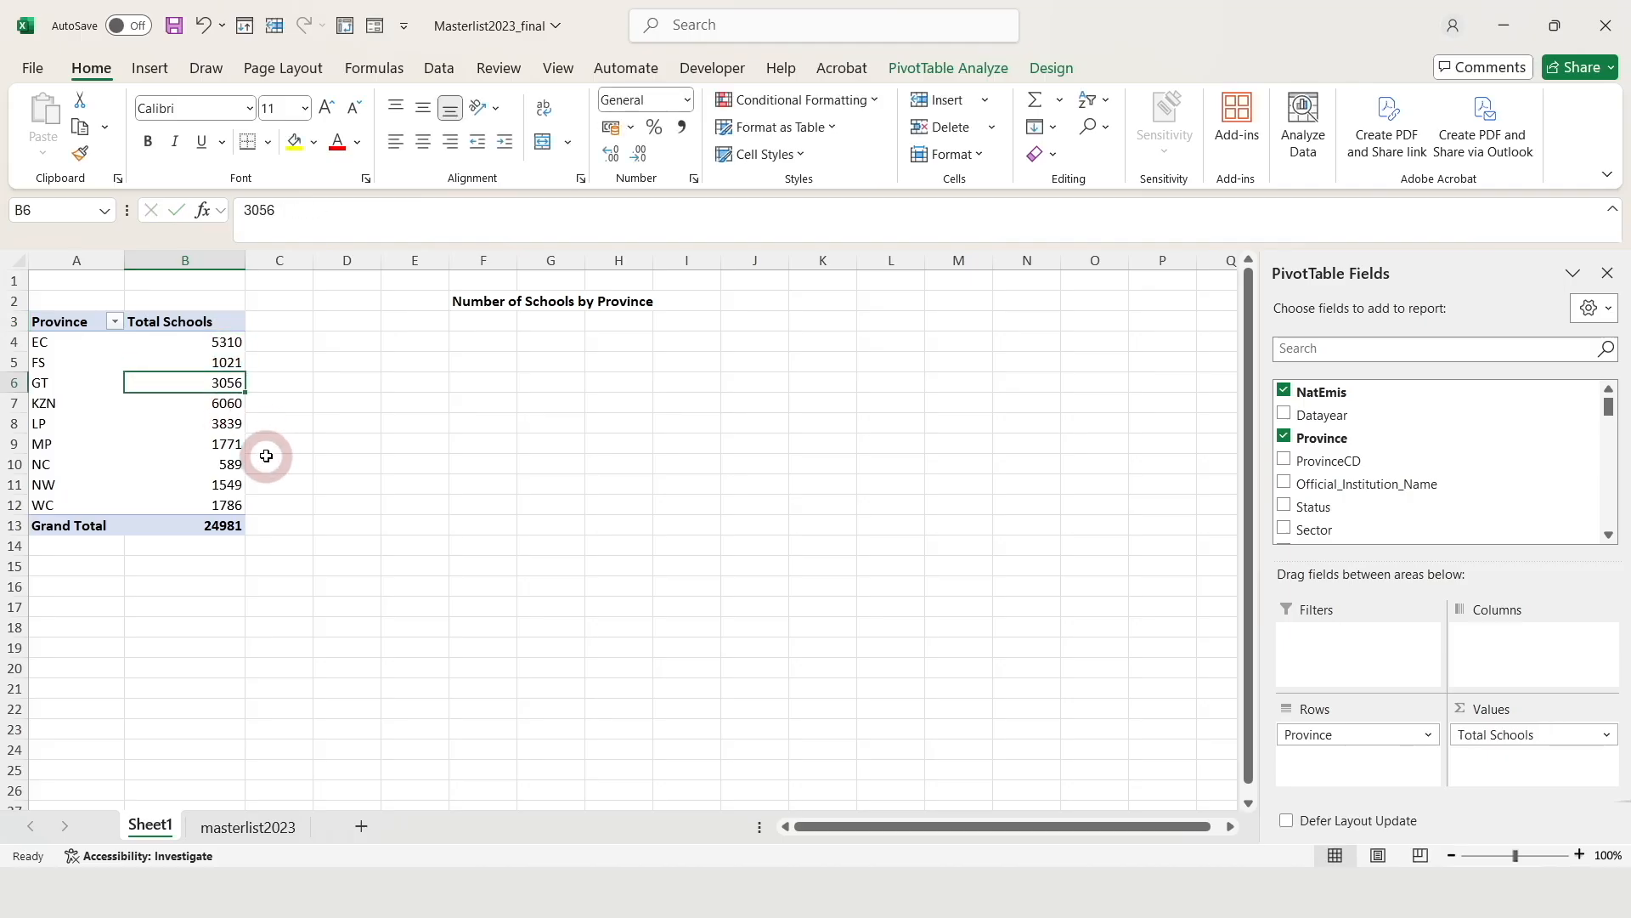
Check the relabelled header cells, then display the PivotTable Design styles
{"action": "left_click", "coordinate": [188, 420]}
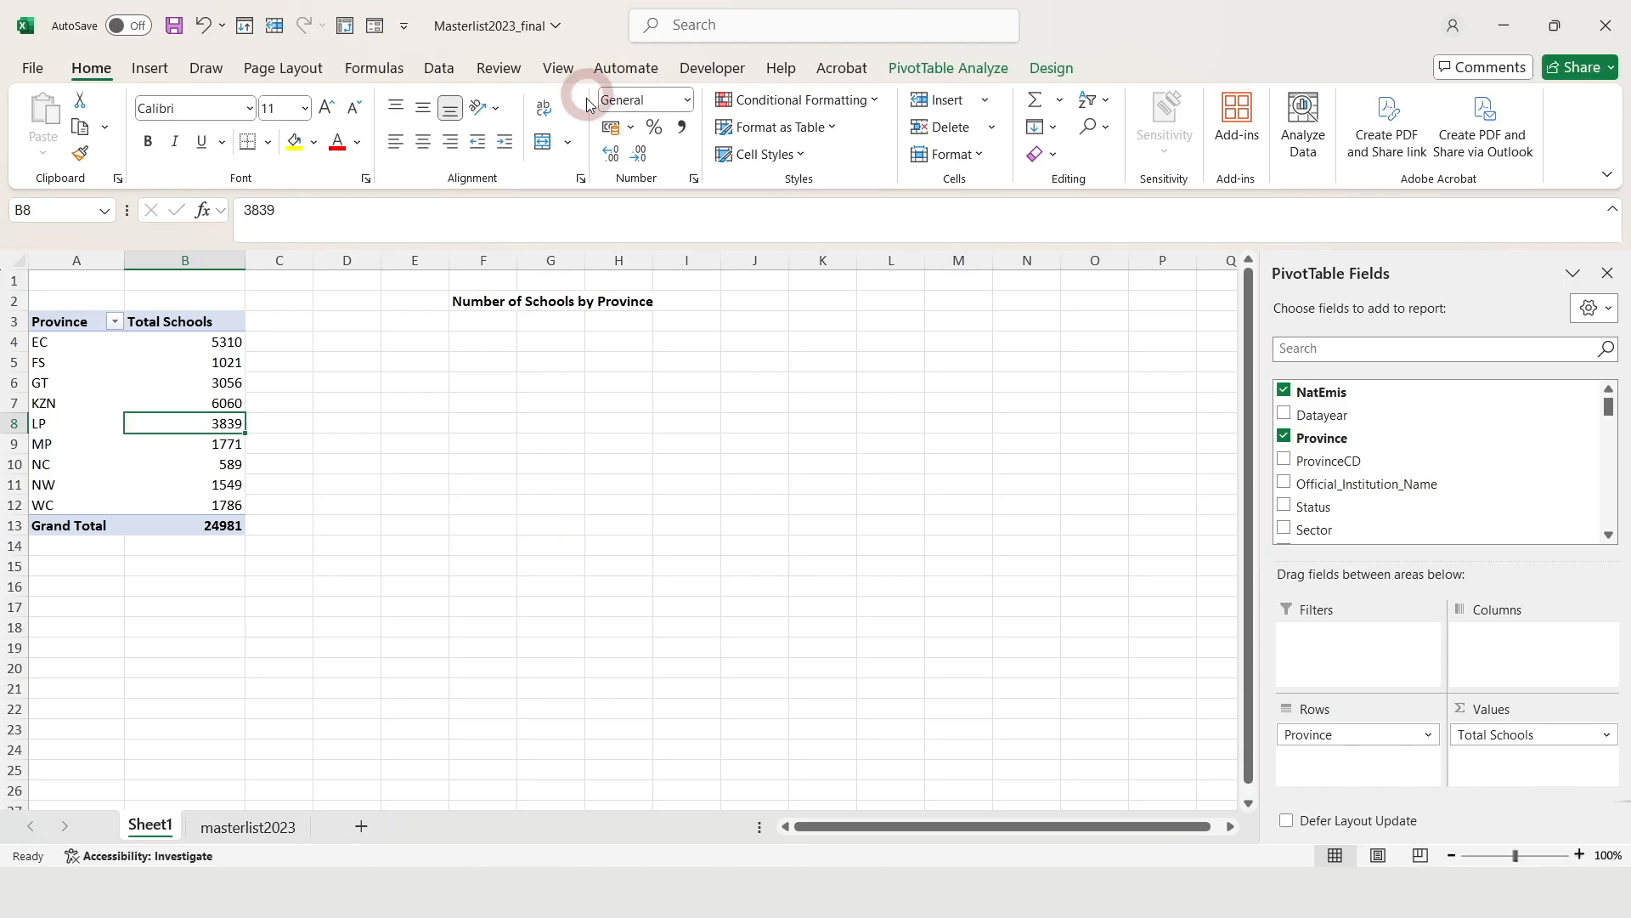
{"action": "left_click", "coordinate": [222, 379]}
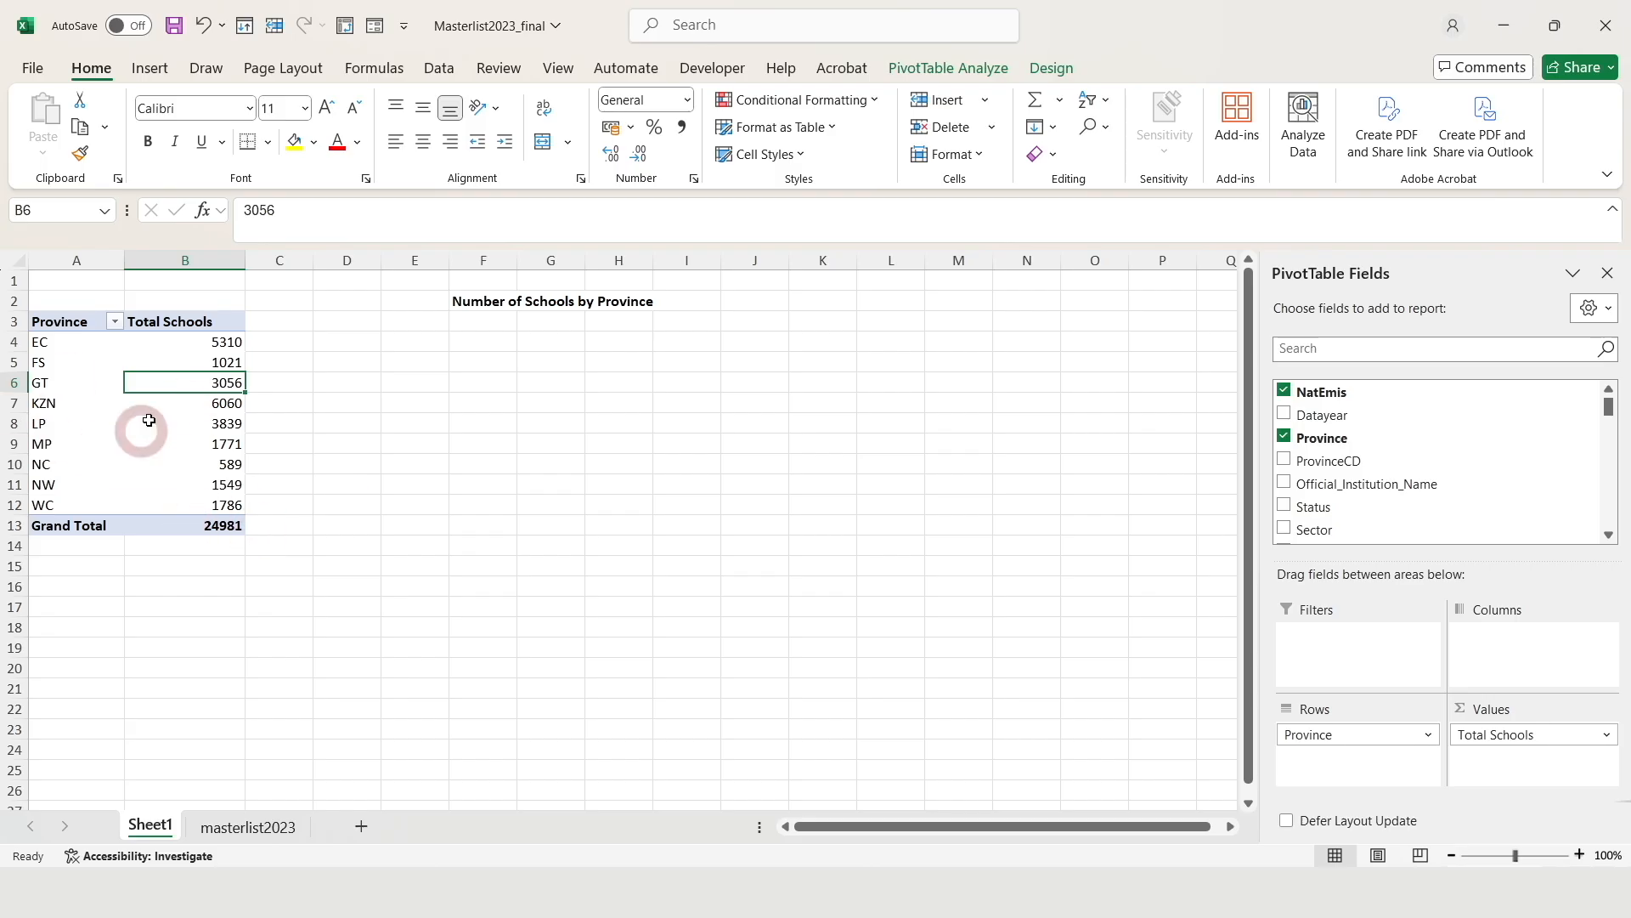
{"action": "left_click", "coordinate": [192, 424]}
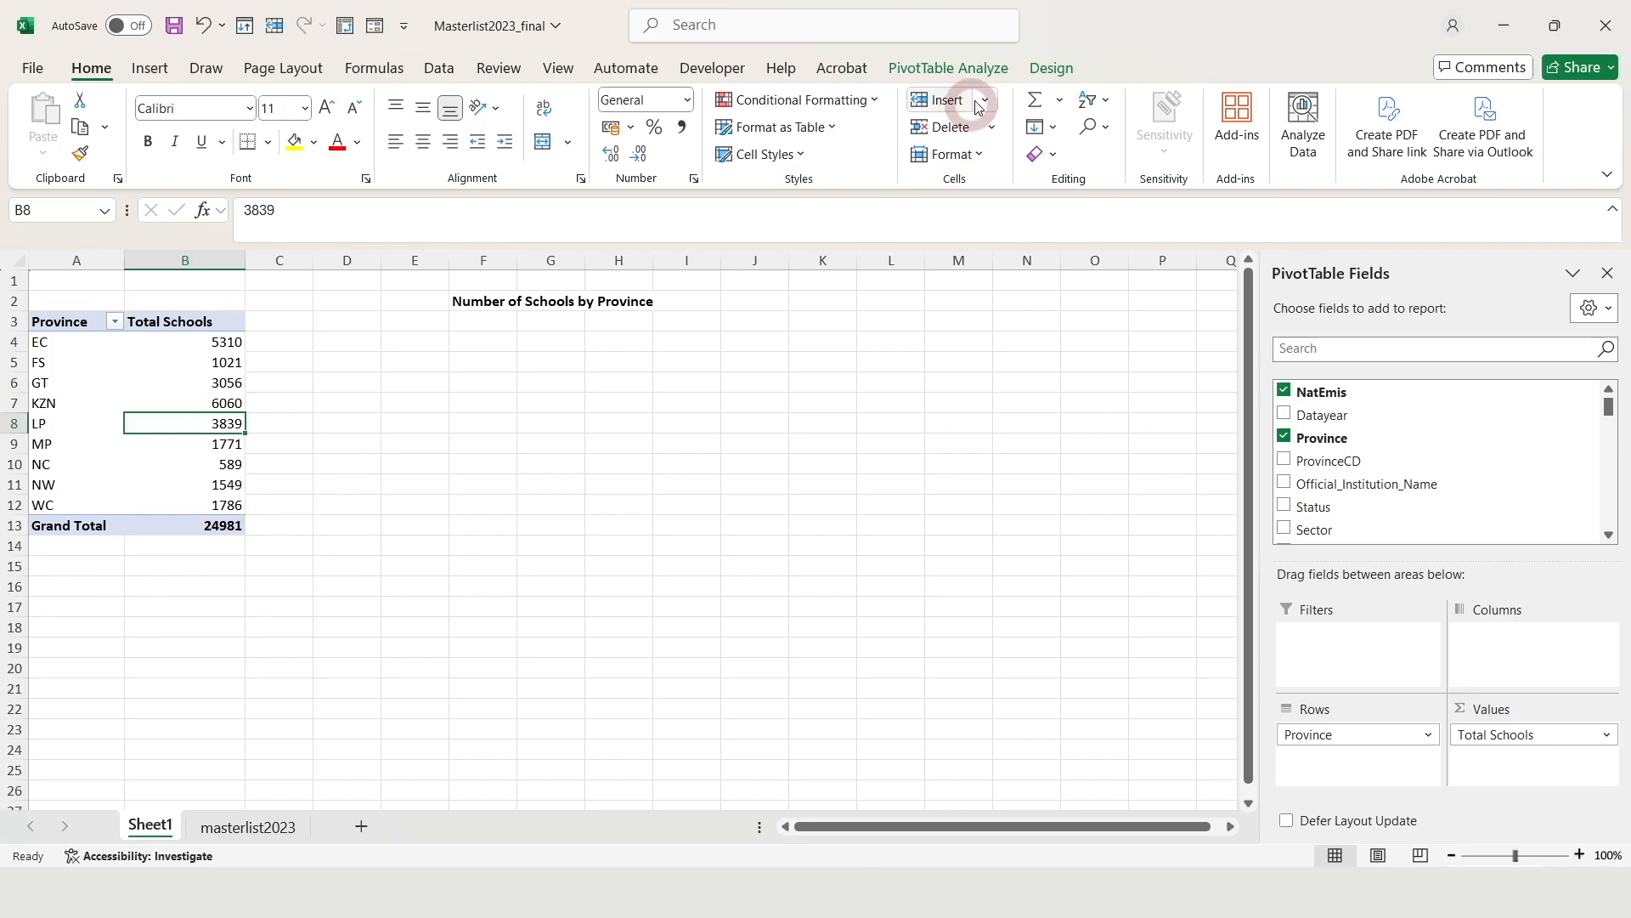
{"action": "left_click", "coordinate": [1052, 68]}
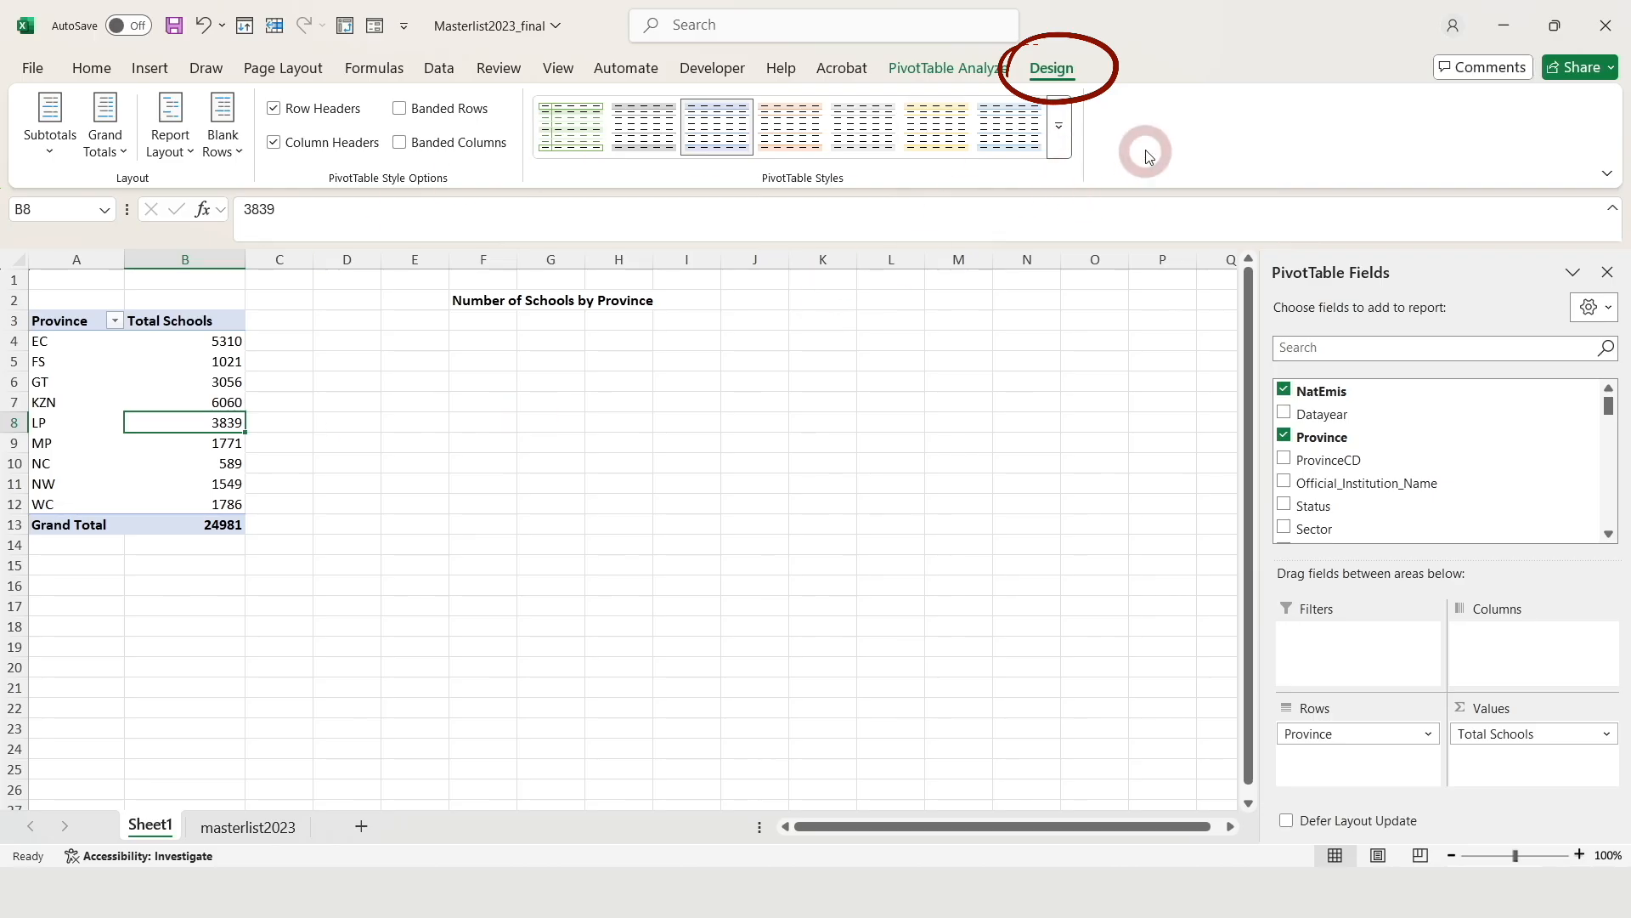
Apply a dark Medium style to PivotTable1 so the header and Grand Total rows are black
{"action": "left_click", "coordinate": [1059, 139]}
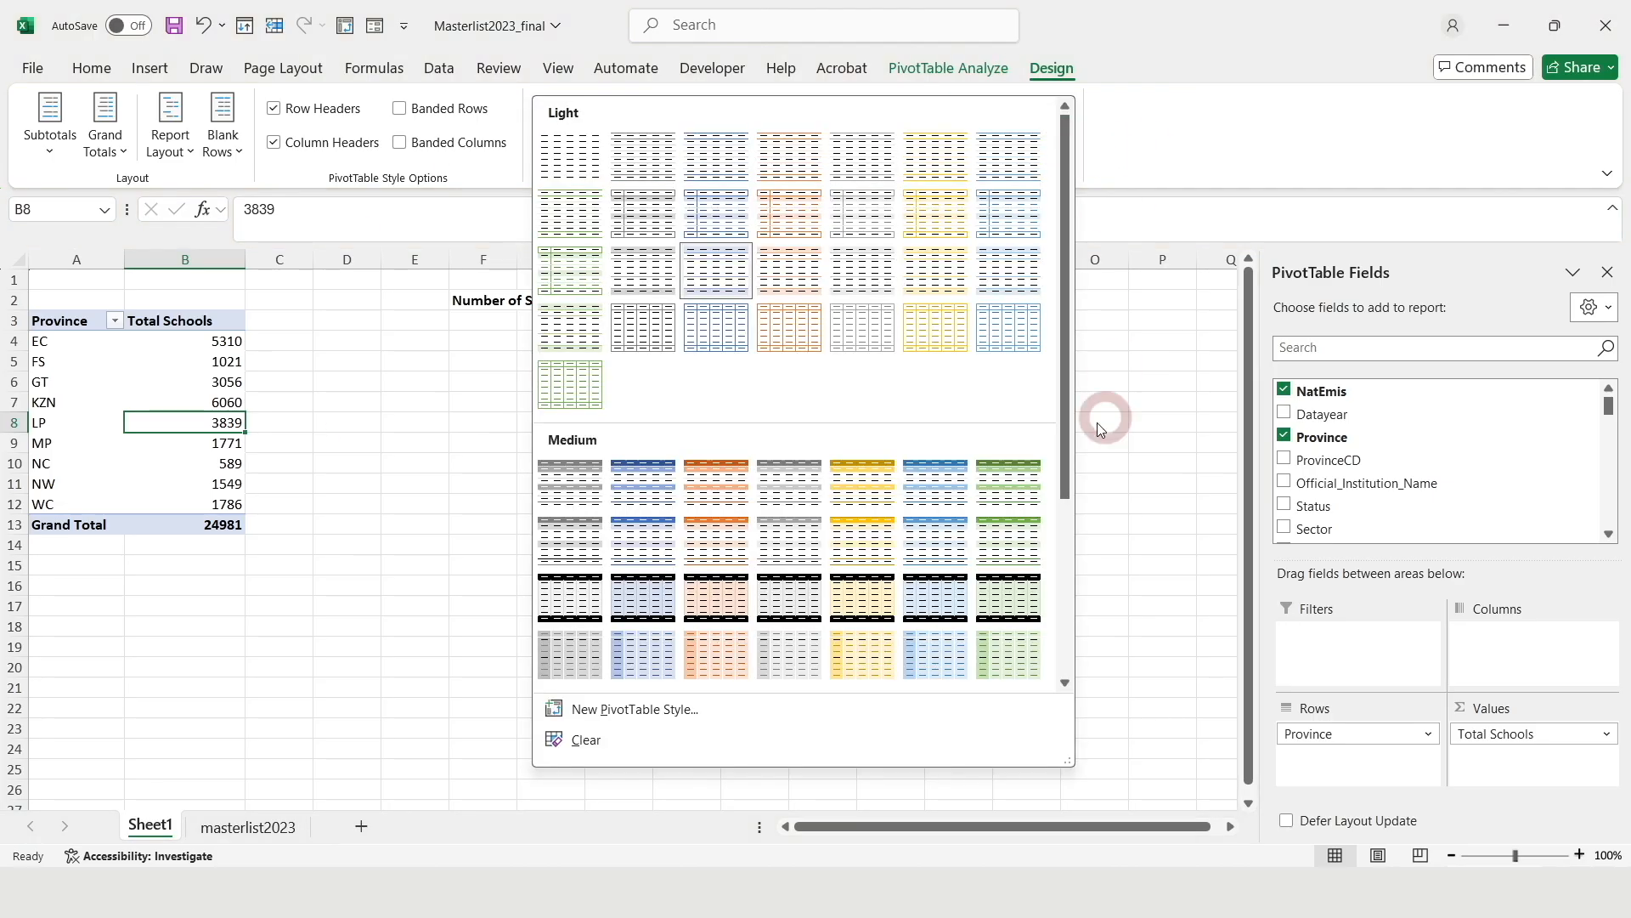
{"action": "left_click", "coordinate": [566, 609]}
{"action": "key", "text": "Up"}
{"action": "key", "text": "Up"}
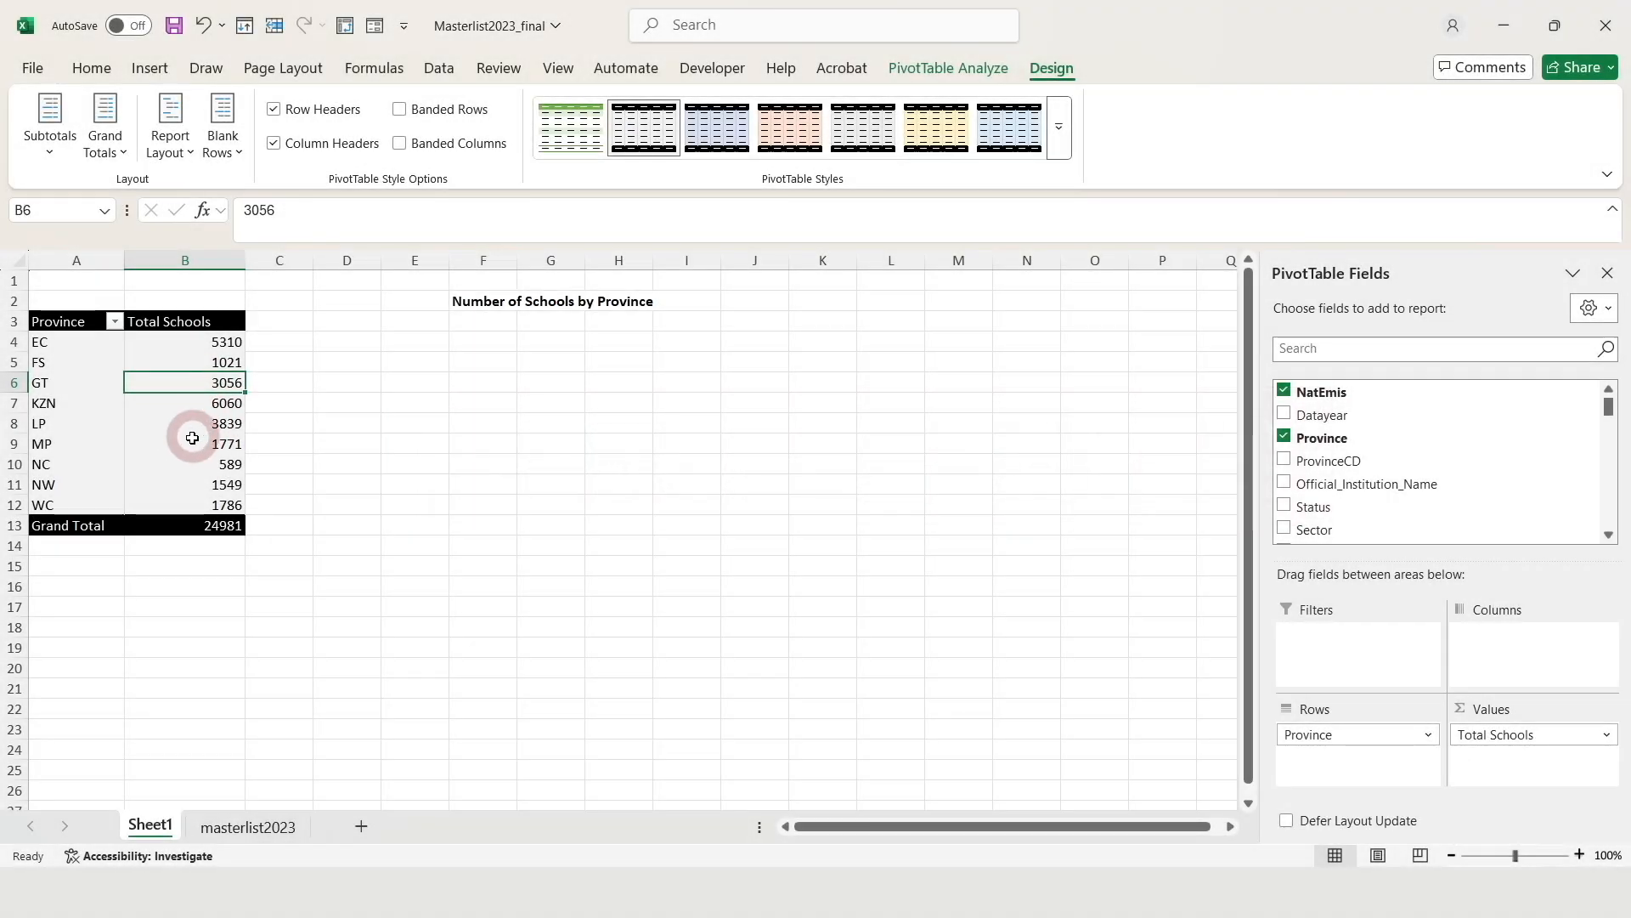
{"action": "left_click", "coordinate": [220, 445]}
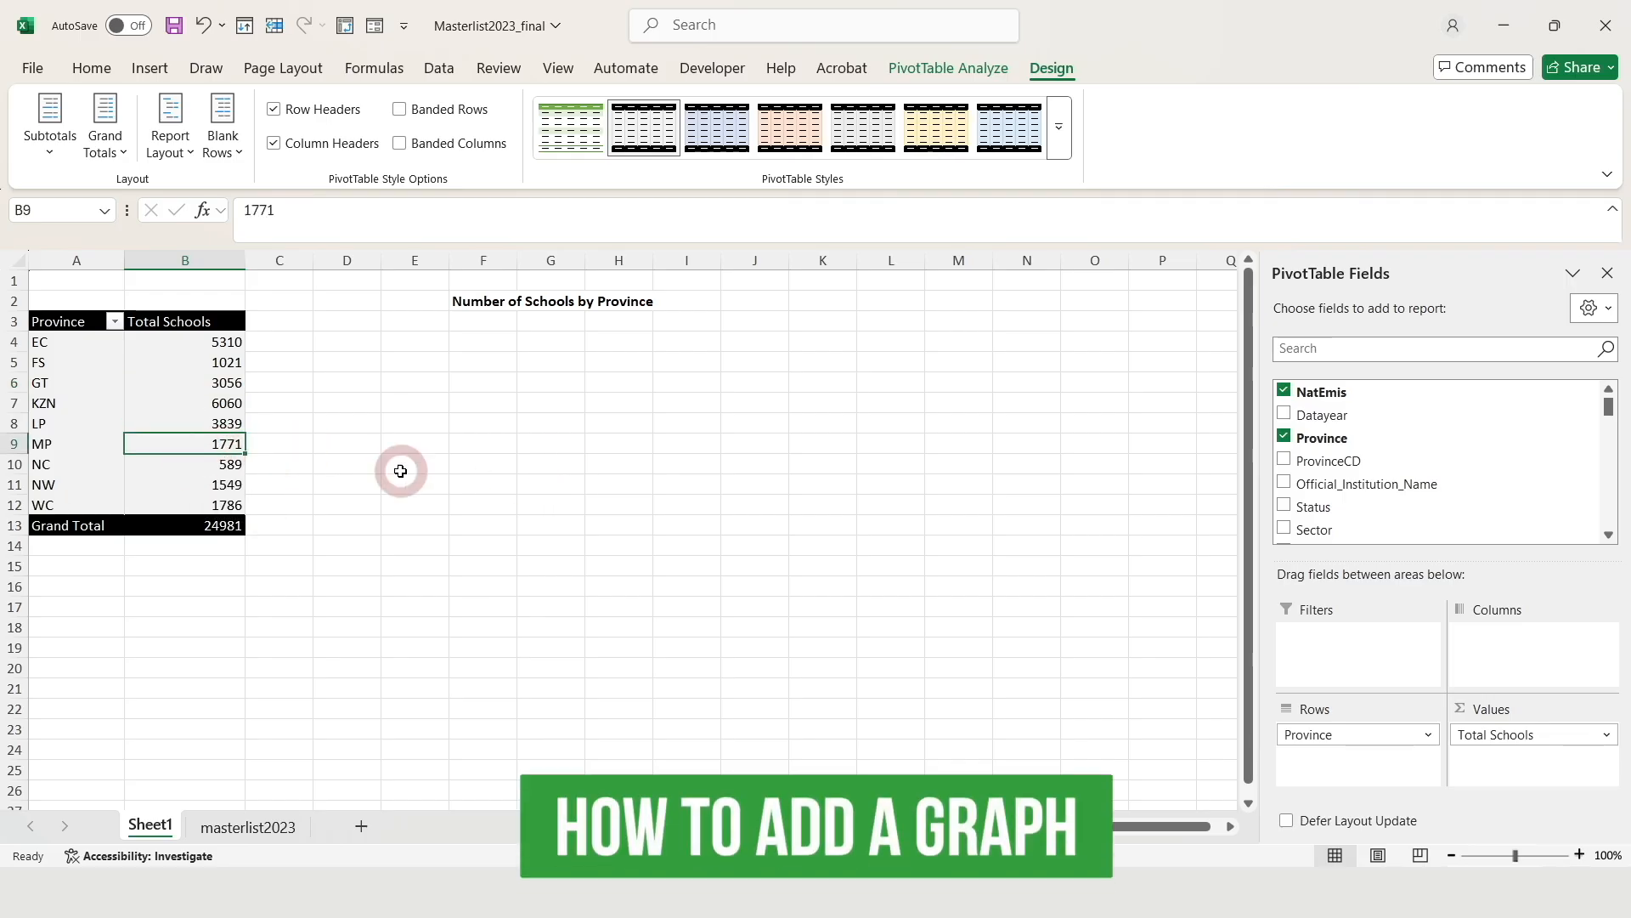
Insert a 2-D clustered column PivotChart beside the table, enlarge it, and delete its legend
{"action": "left_click", "coordinate": [151, 69]}
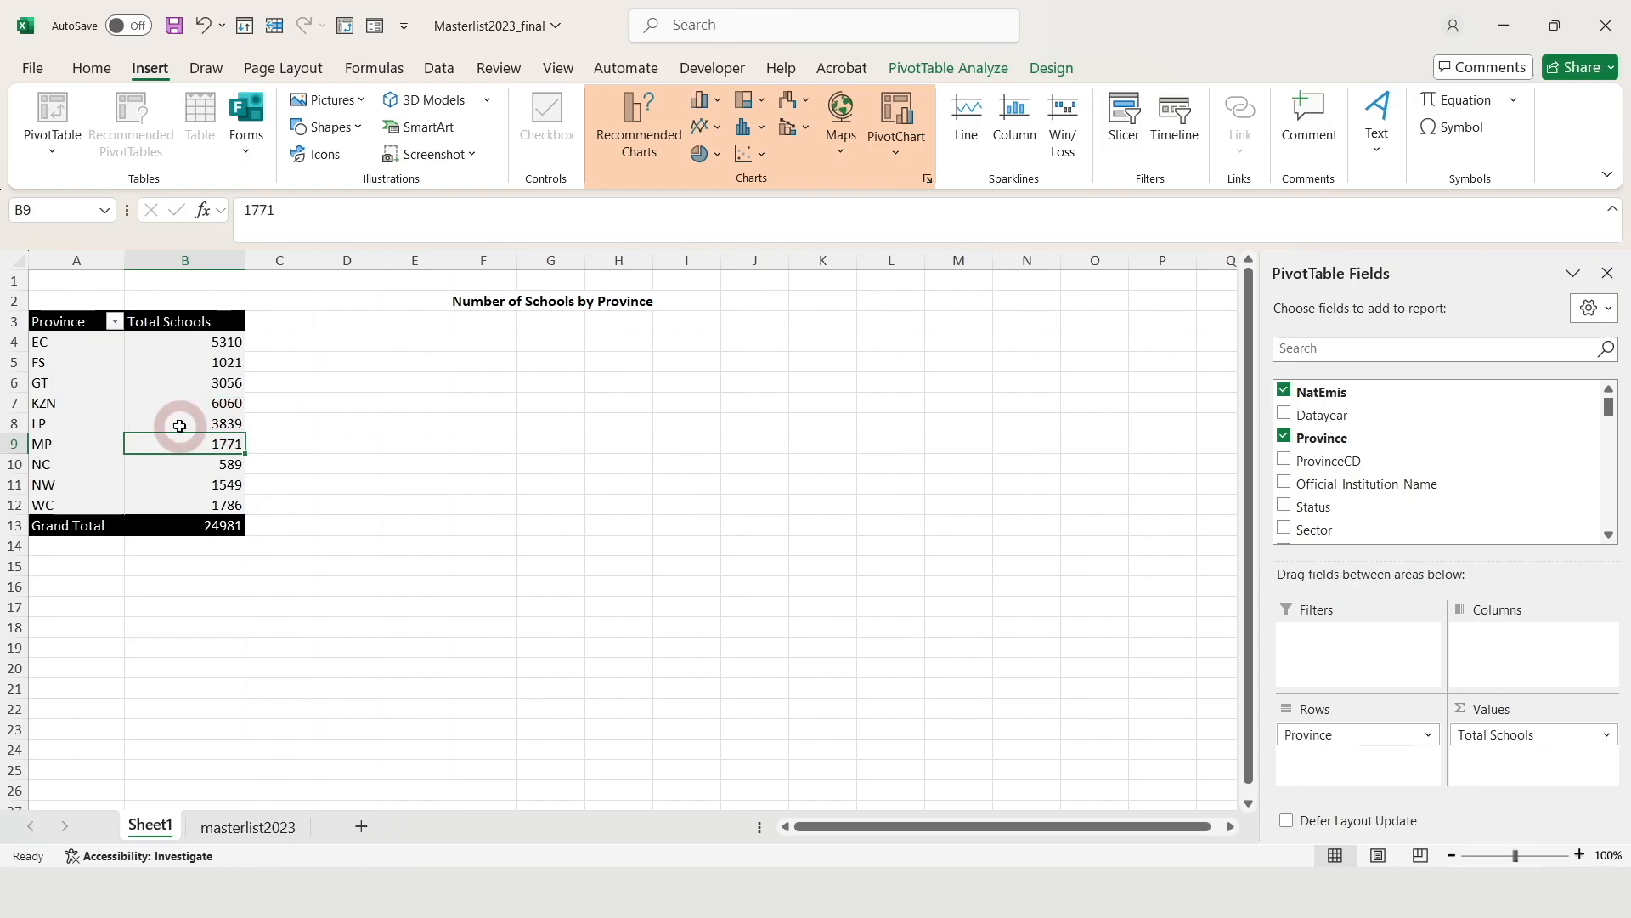
{"action": "left_click", "coordinate": [717, 100]}
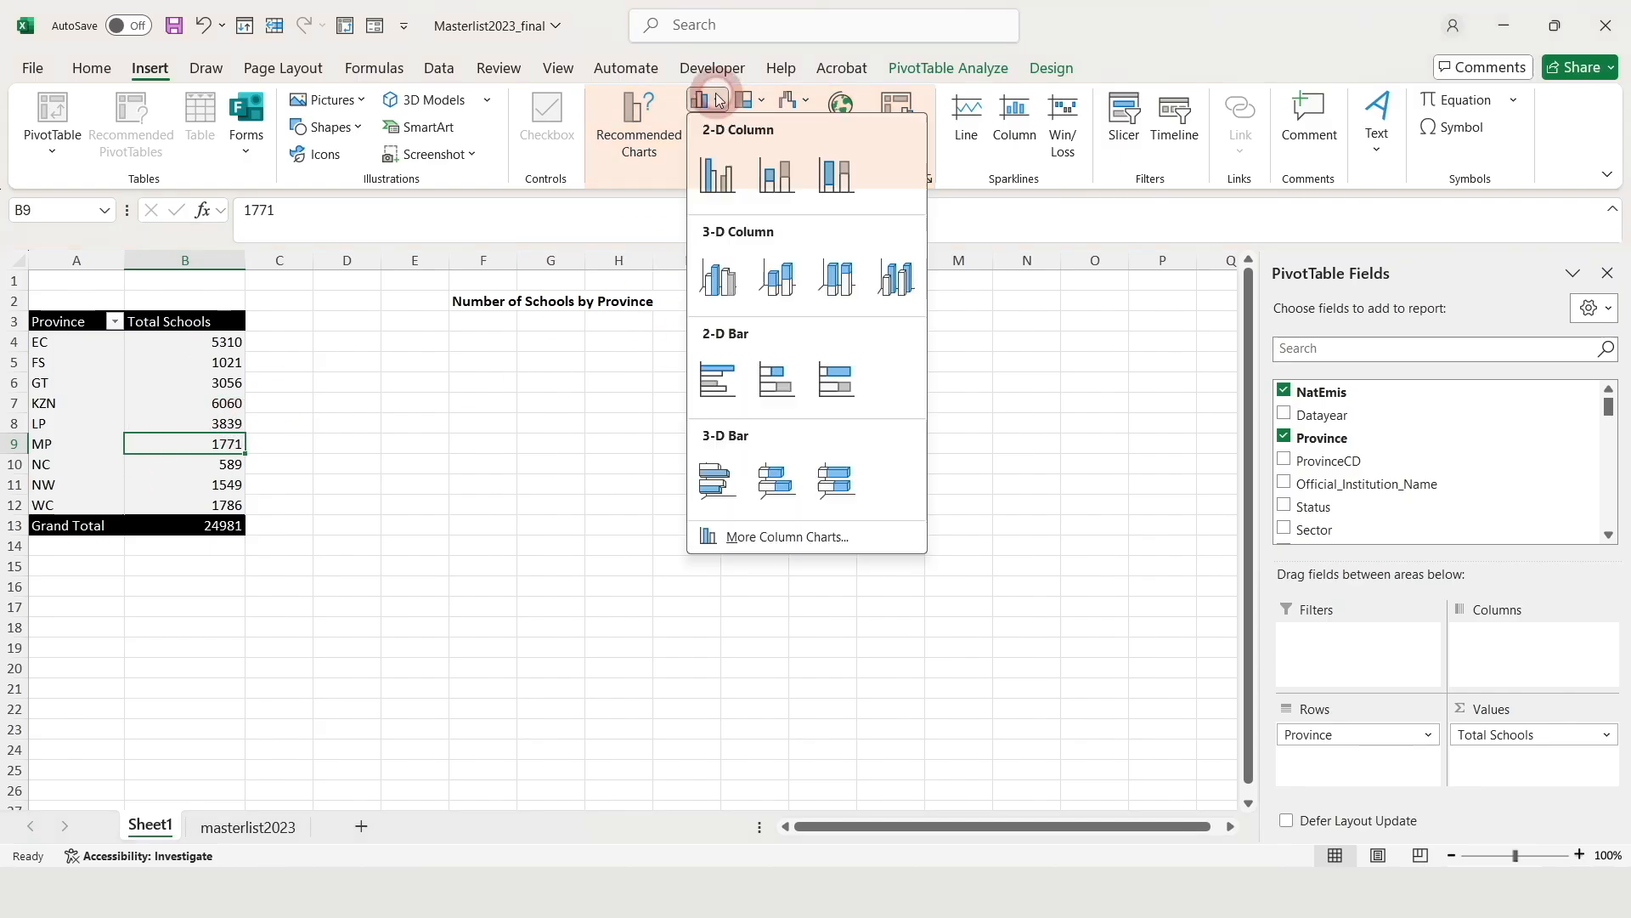
{"action": "left_click", "coordinate": [722, 174]}
{"action": "left_click_drag", "start_coordinate": [784, 417], "coordinate": [776, 346]}
{"action": "left_click_drag", "start_coordinate": [903, 650], "coordinate": [1007, 743]}
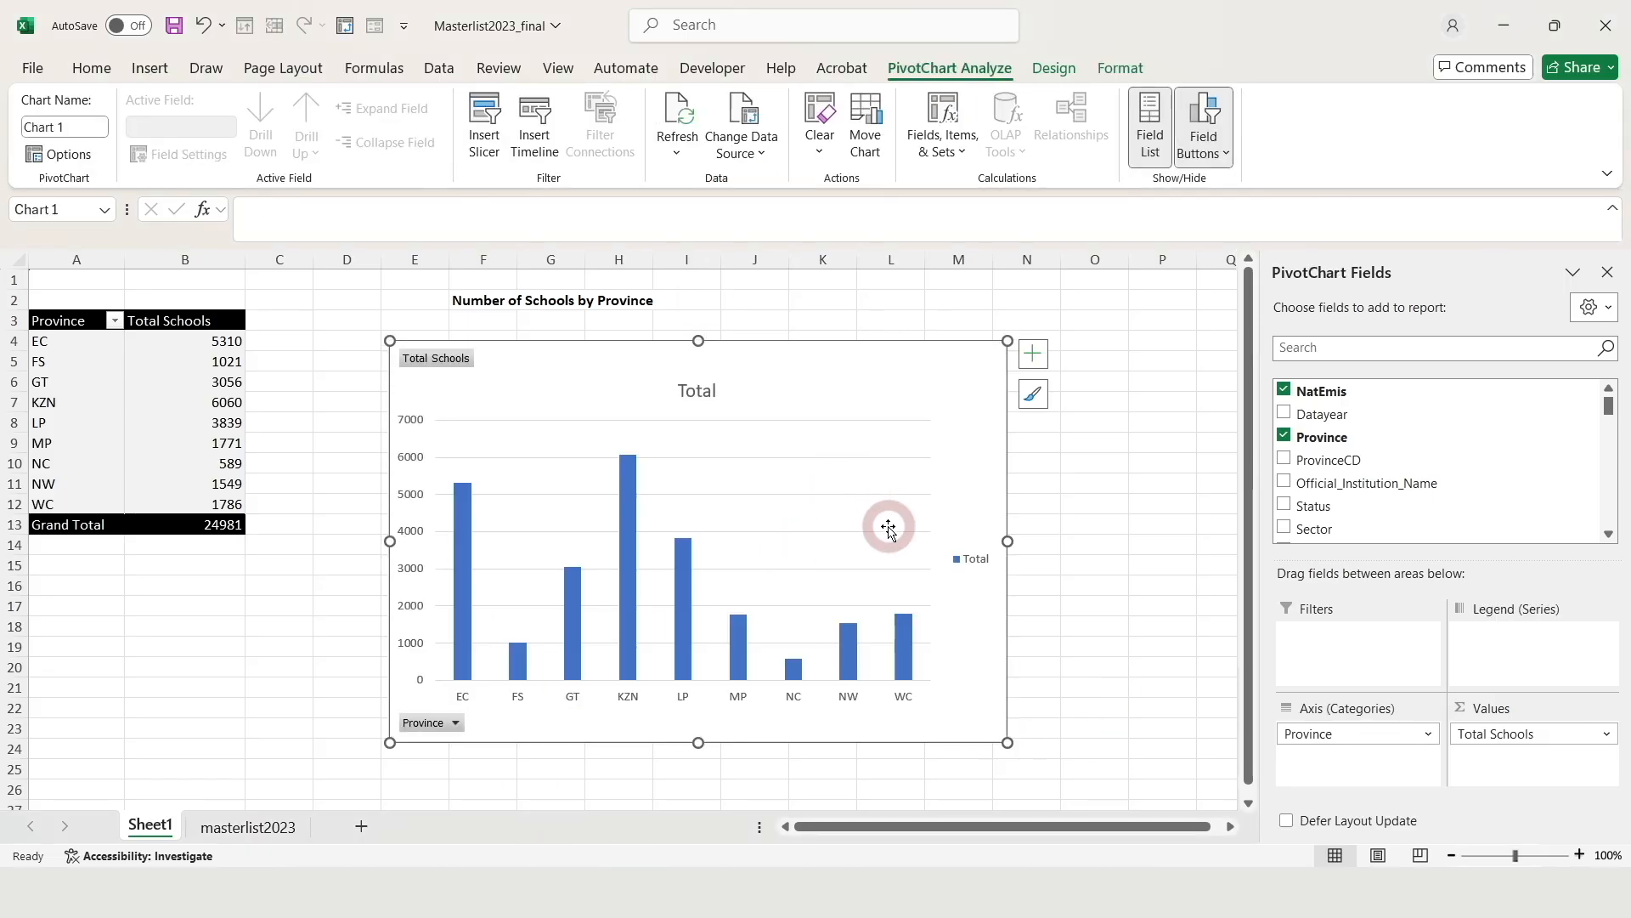
{"action": "left_click", "coordinate": [974, 559]}
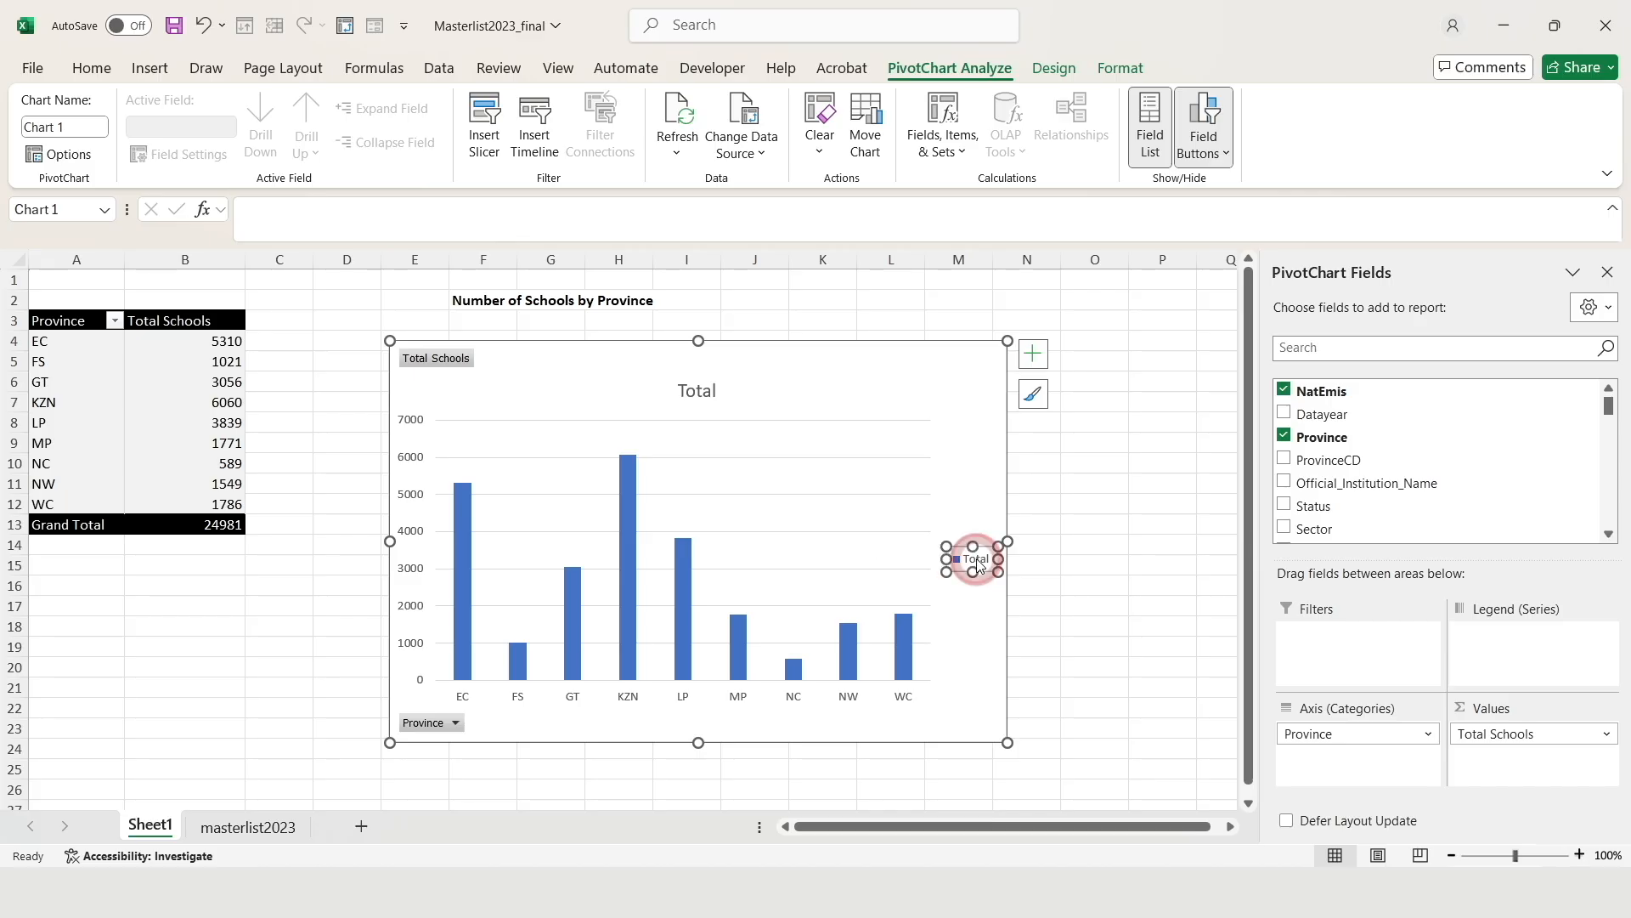
{"action": "key", "text": "Delete"}
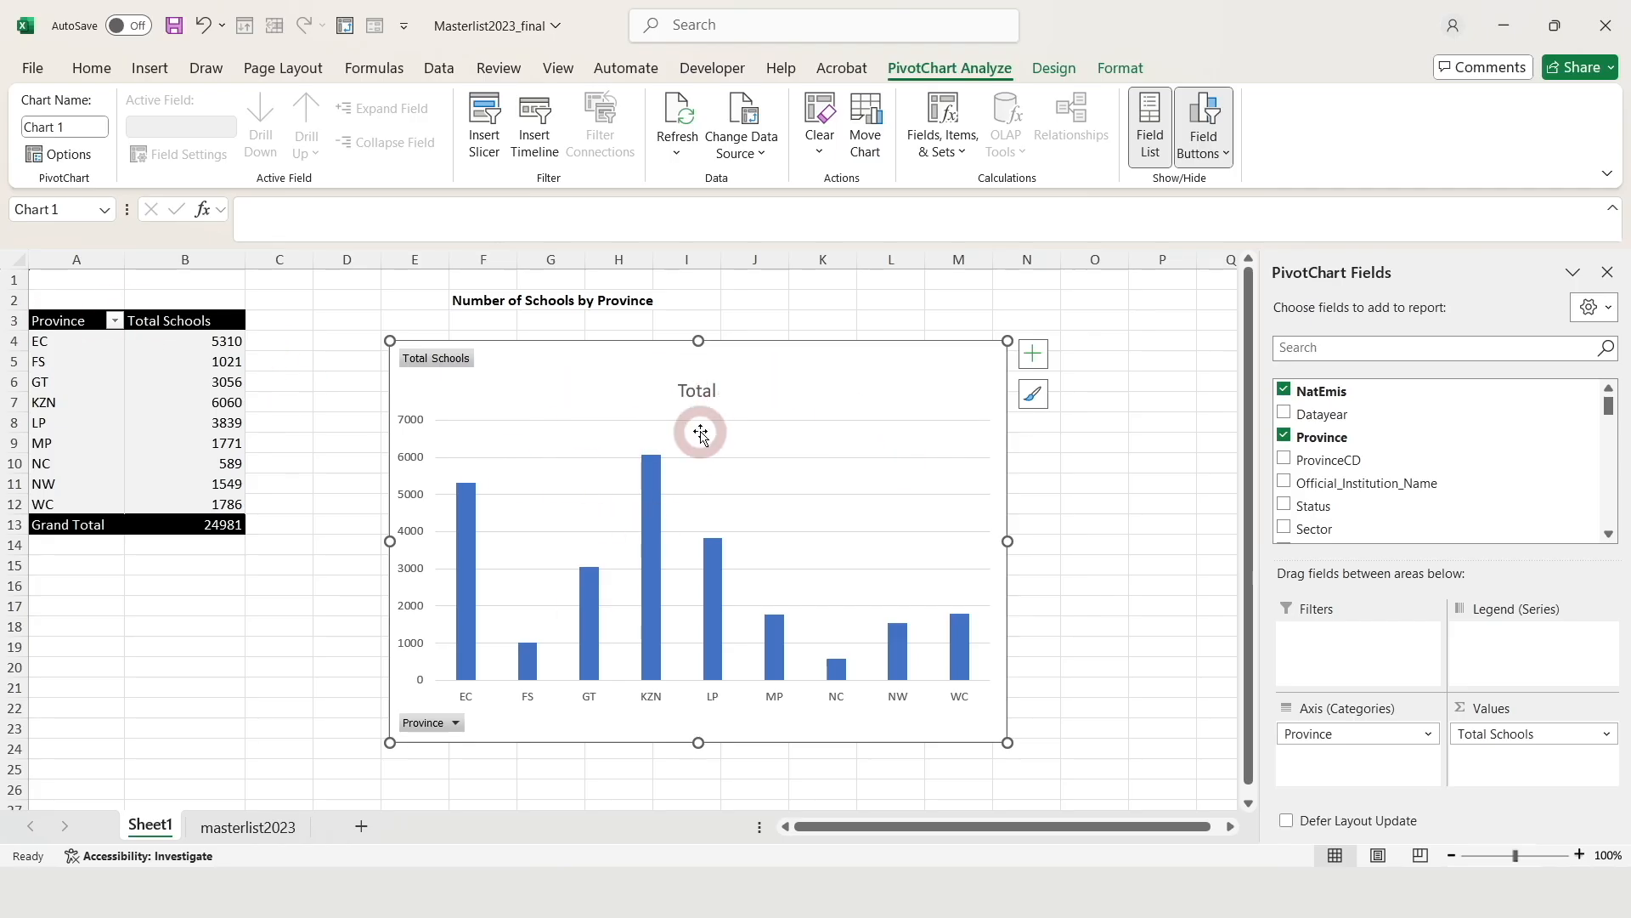
Change the chart title from 'Total' to 'Number of Schools by Province' and nudge the chart up
{"action": "left_click", "coordinate": [698, 391]}
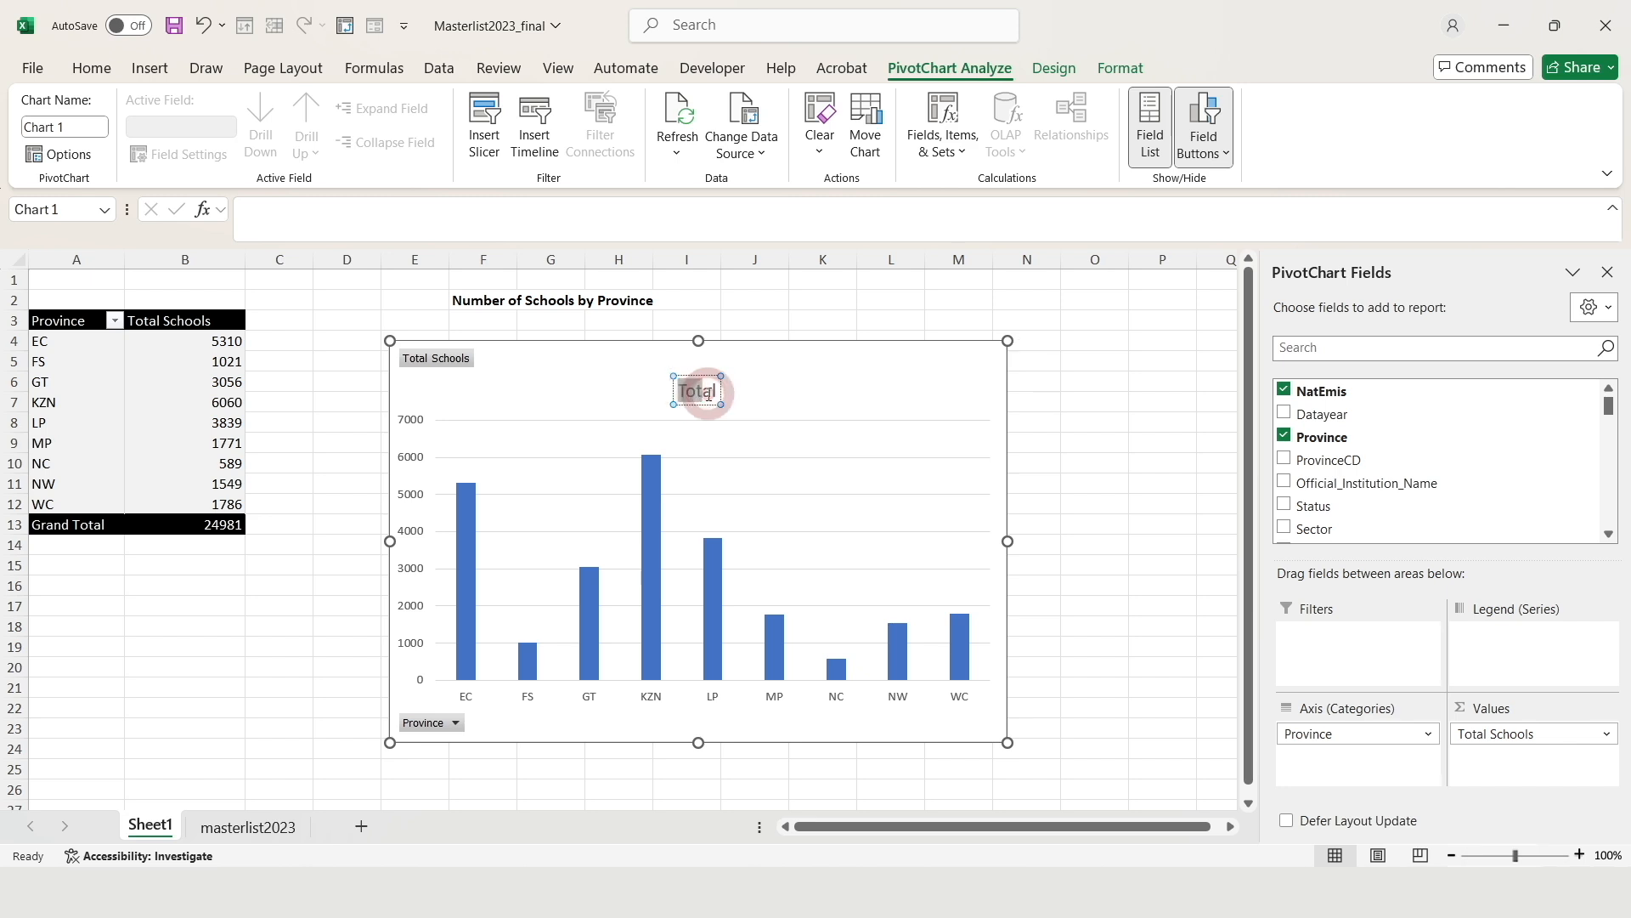
{"action": "left_click", "coordinate": [707, 392]}
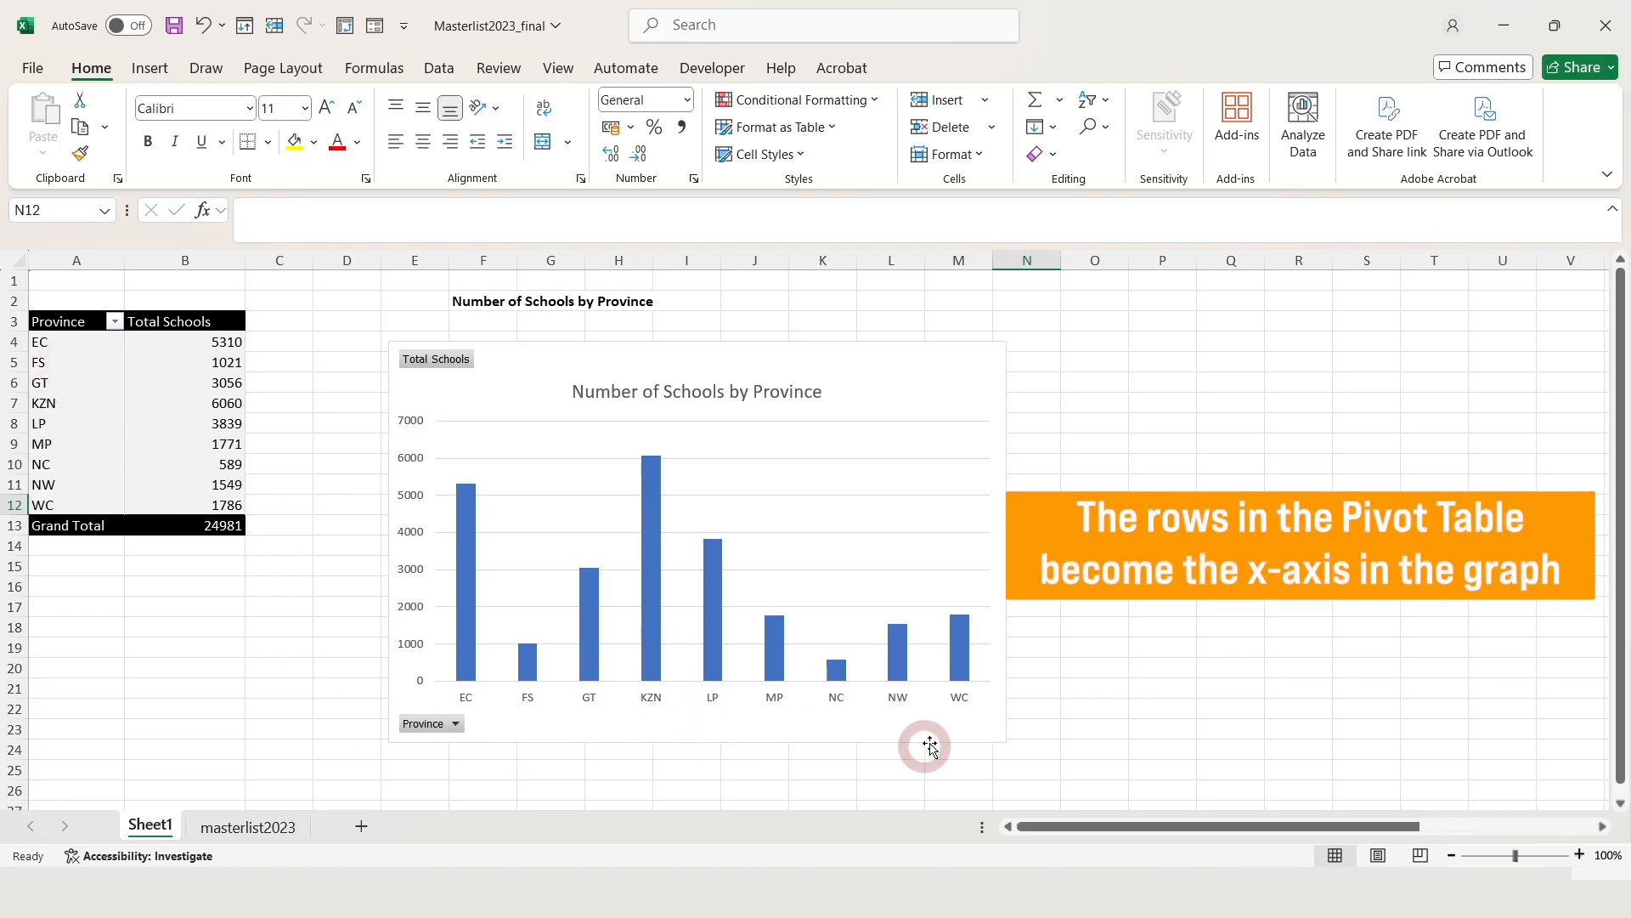
{"action": "left_click_drag", "start_coordinate": [776, 340], "coordinate": [776, 332]}
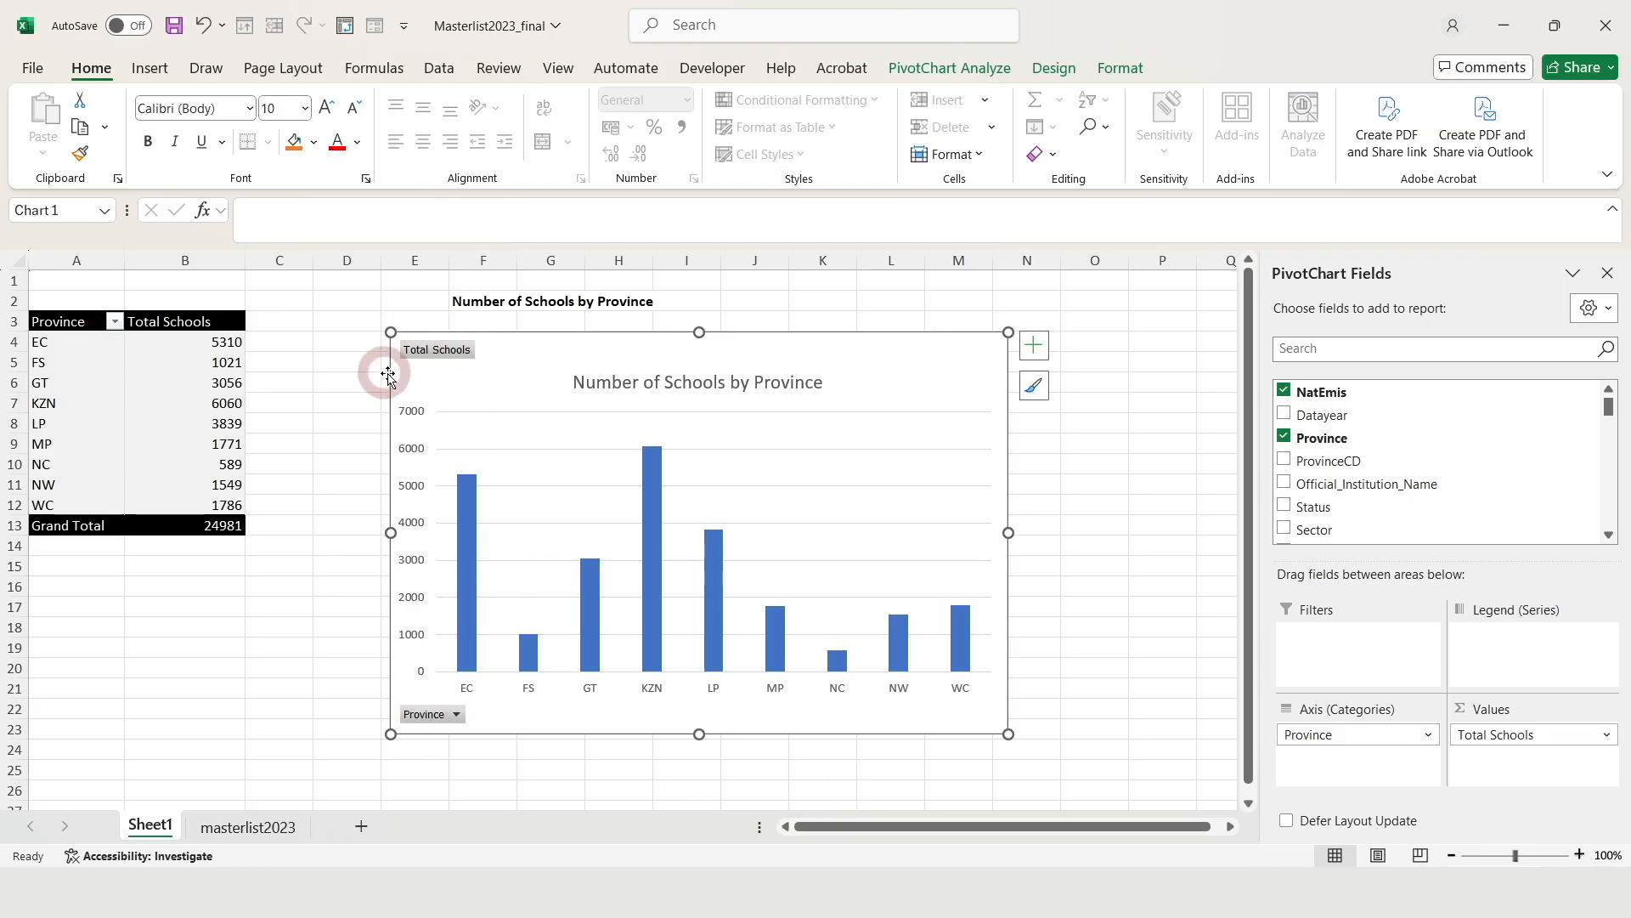
Hide all field buttons on the chart using the Total Schools button's menu
{"action": "right_click", "coordinate": [435, 357]}
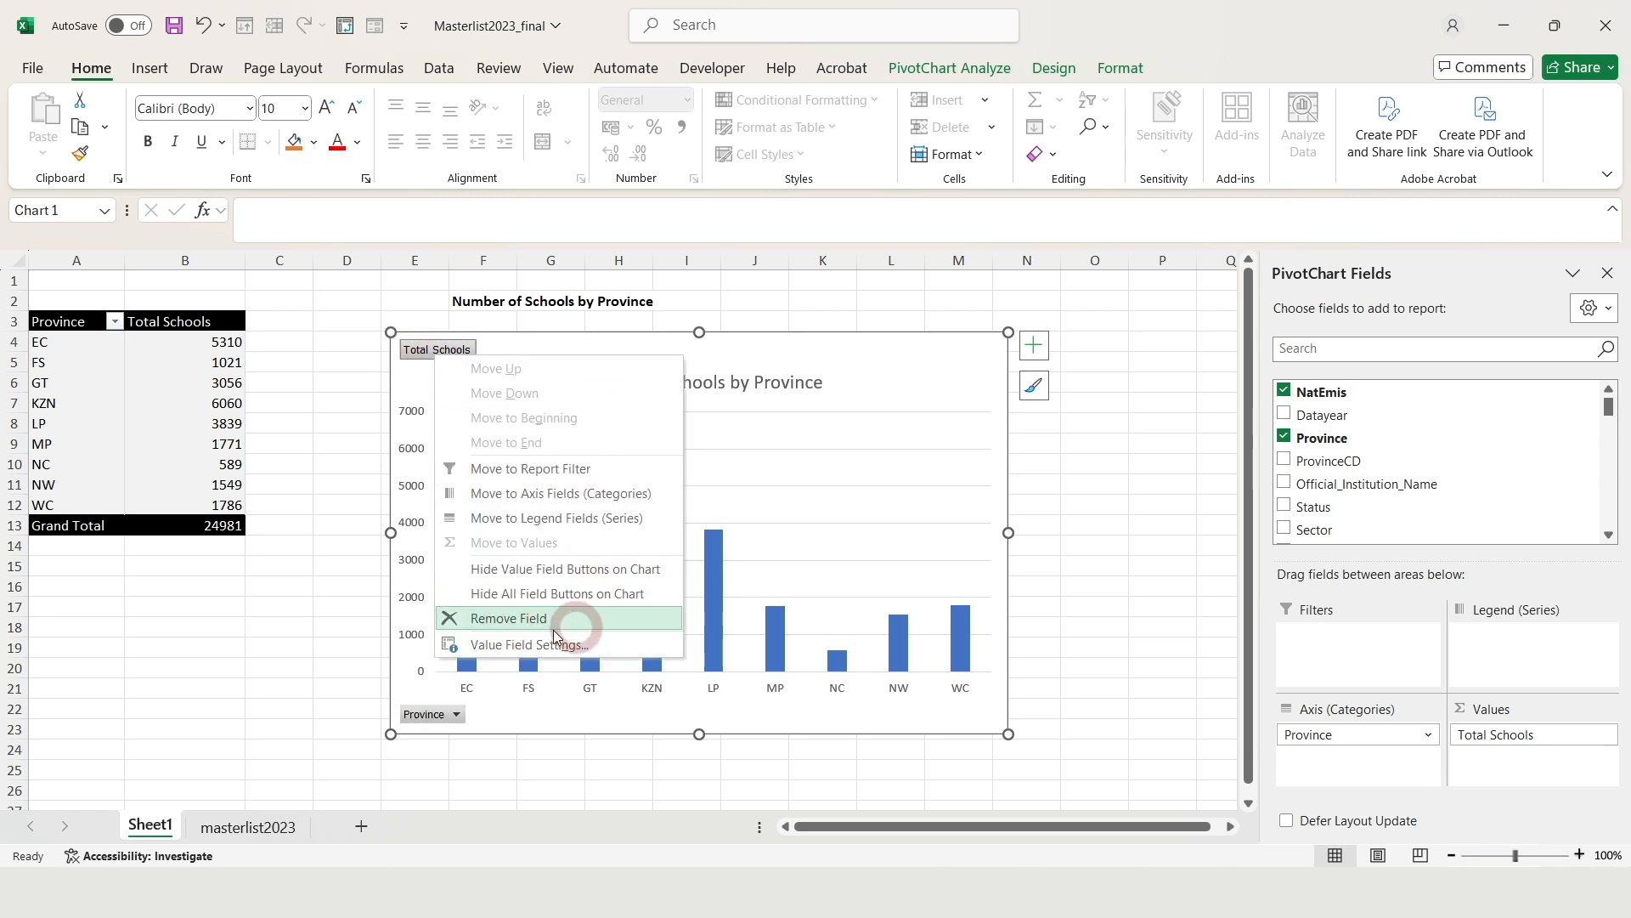
{"action": "left_click", "coordinate": [595, 594]}
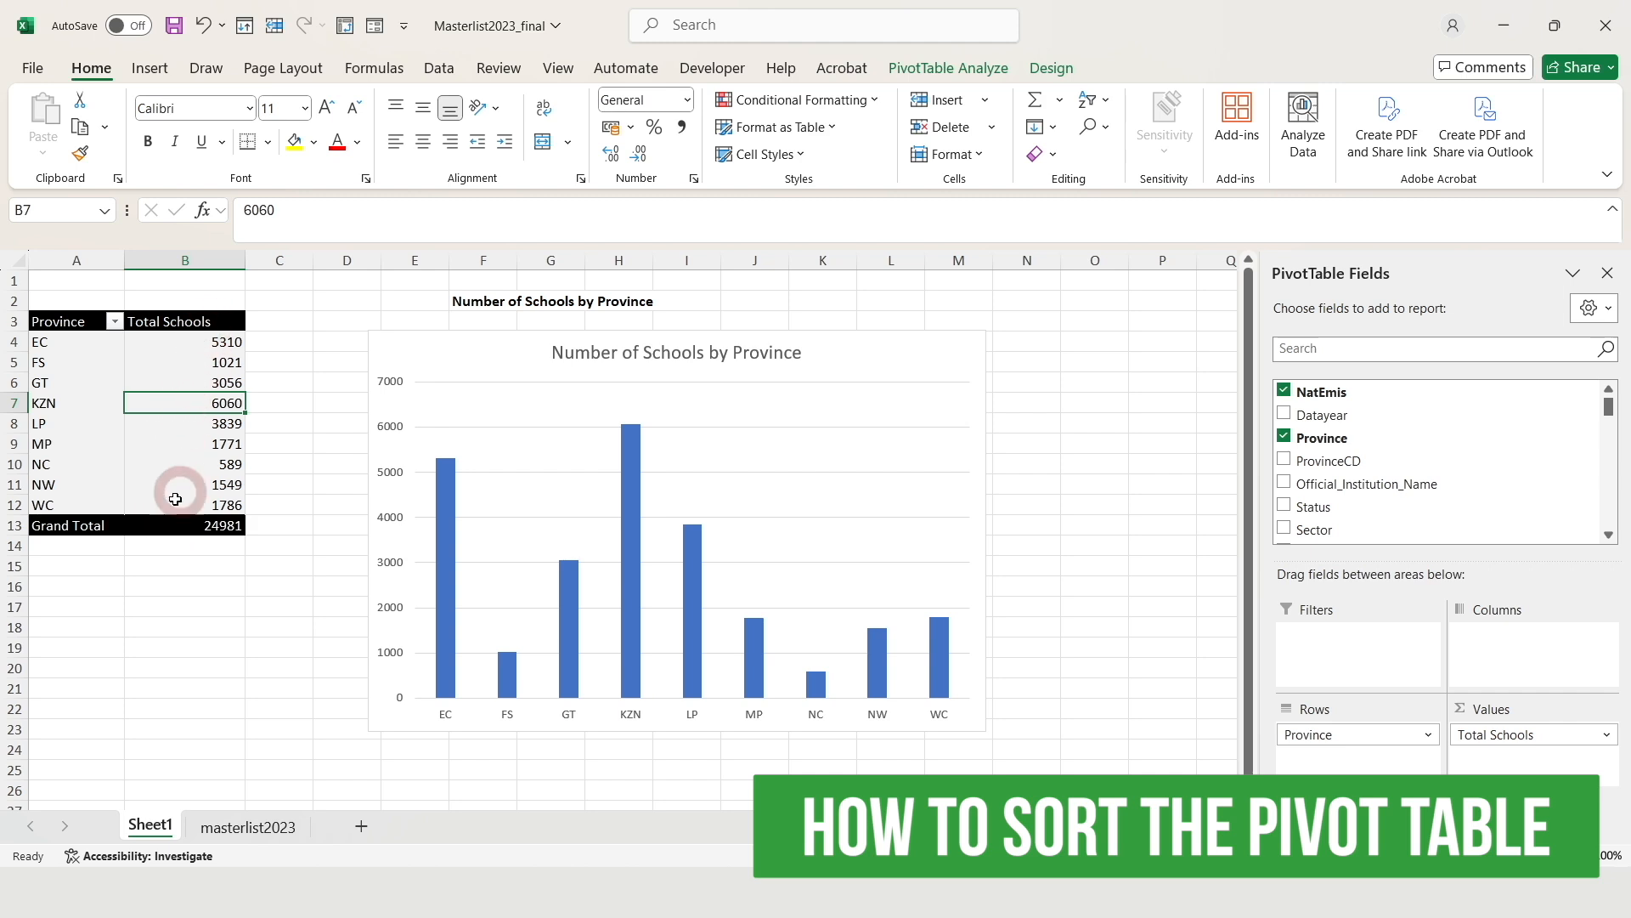
Sort the Total Schools values largest to smallest so KZN at 6060 comes first
{"action": "right_click", "coordinate": [201, 402]}
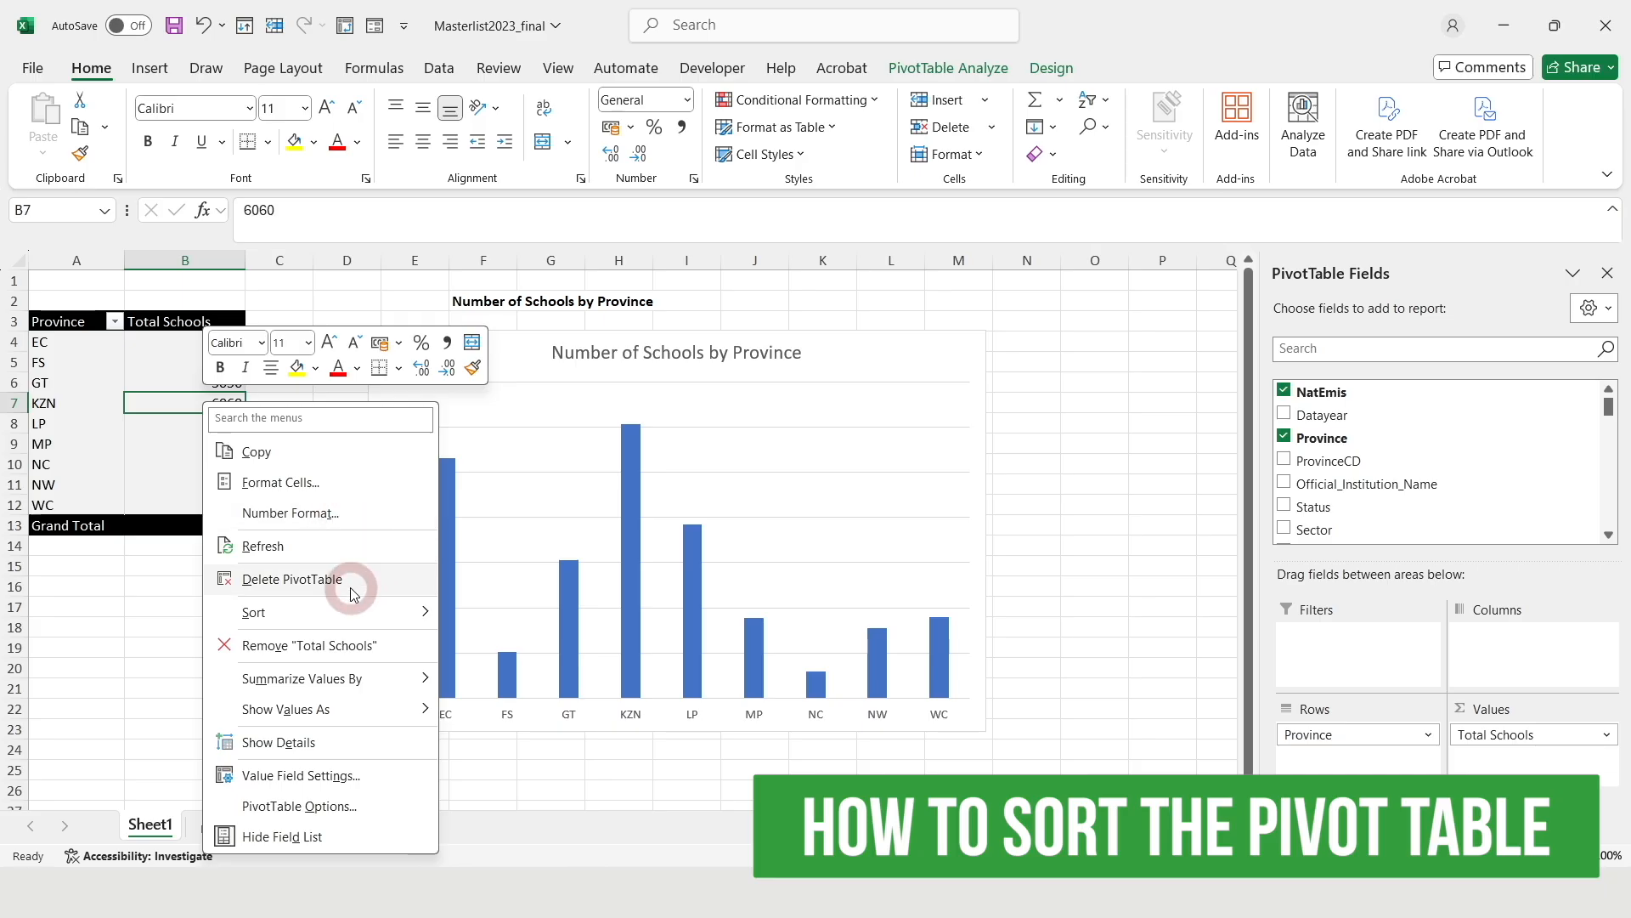
{"action": "mouse_move", "coordinate": [320, 611]}
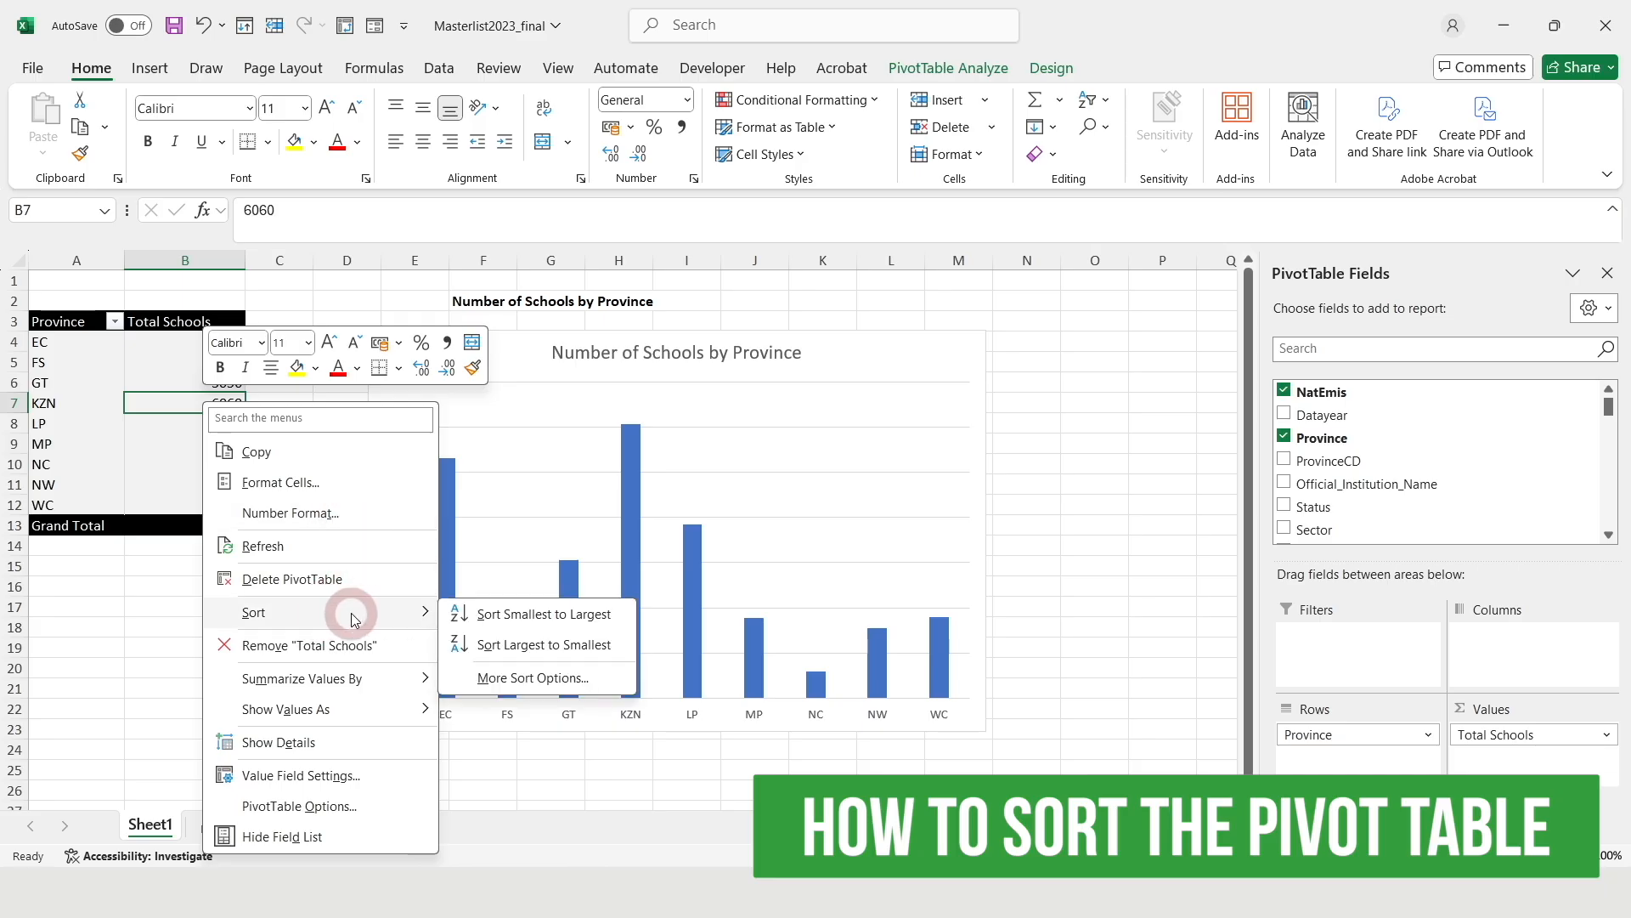
{"action": "left_click", "coordinate": [544, 644]}
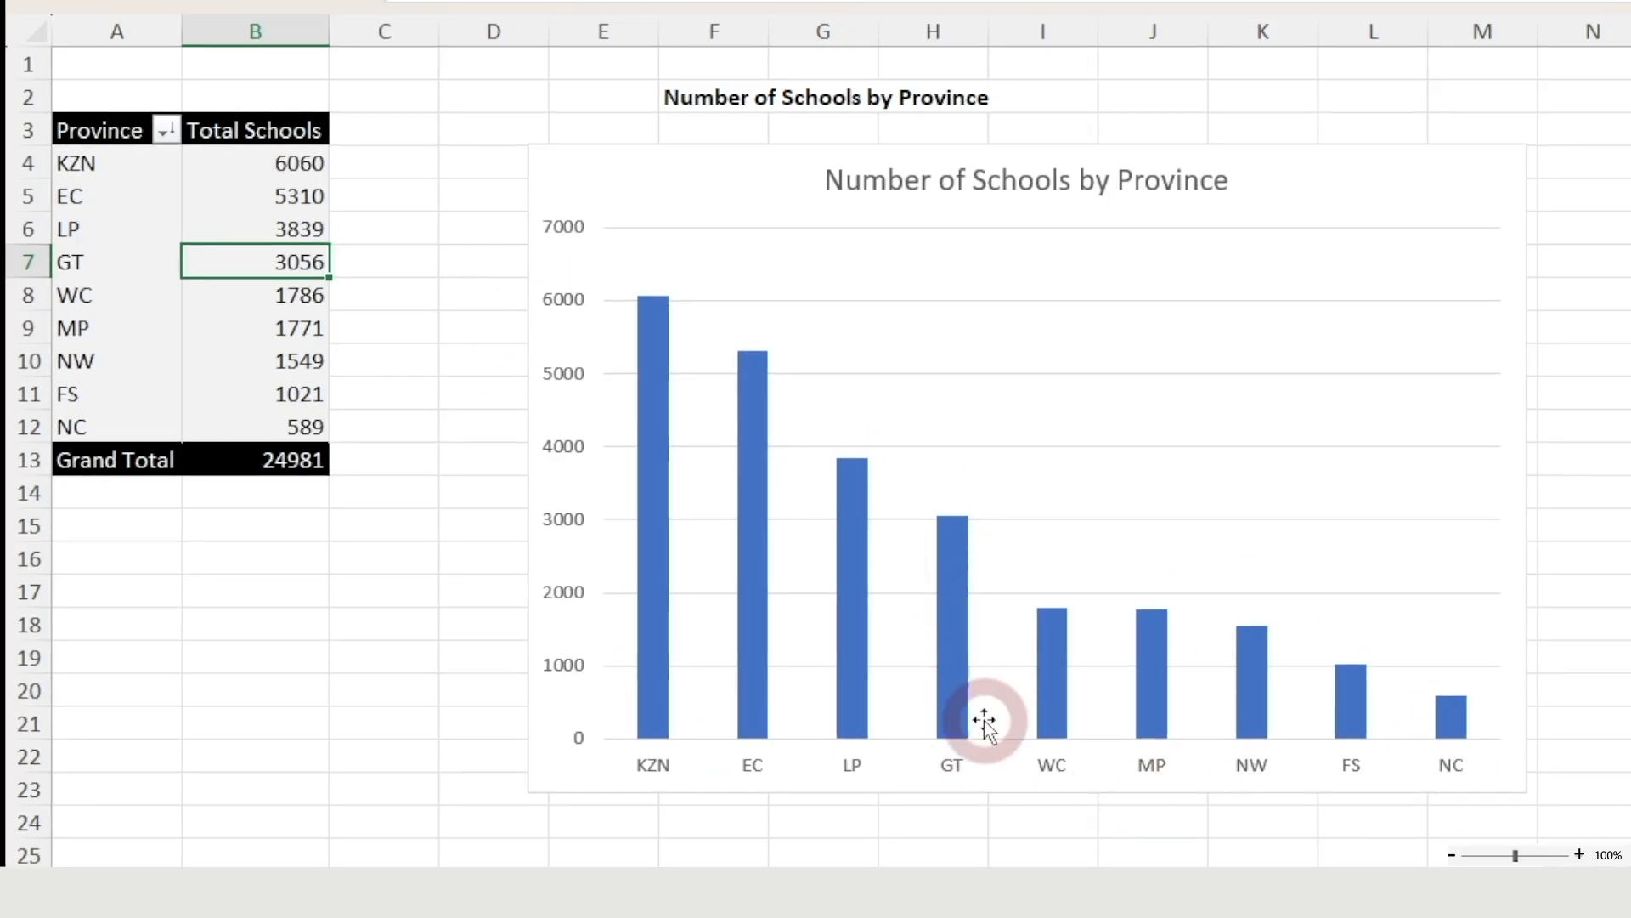
Add data labels showing each province's school count above its column
{"action": "left_click", "coordinate": [854, 608]}
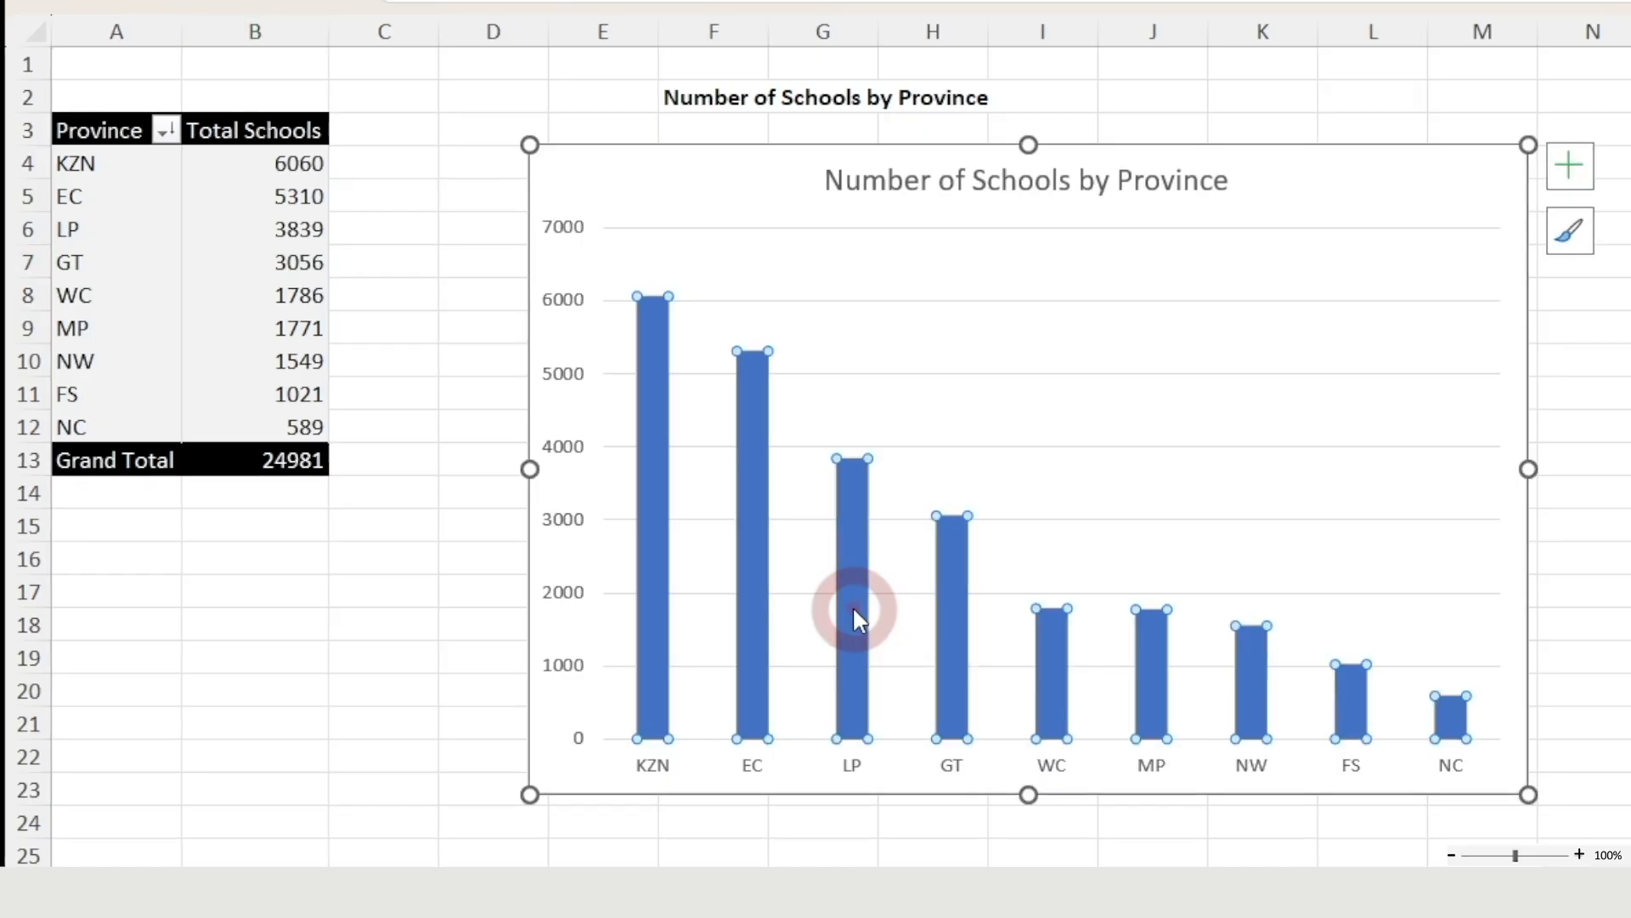
{"action": "right_click", "coordinate": [853, 608]}
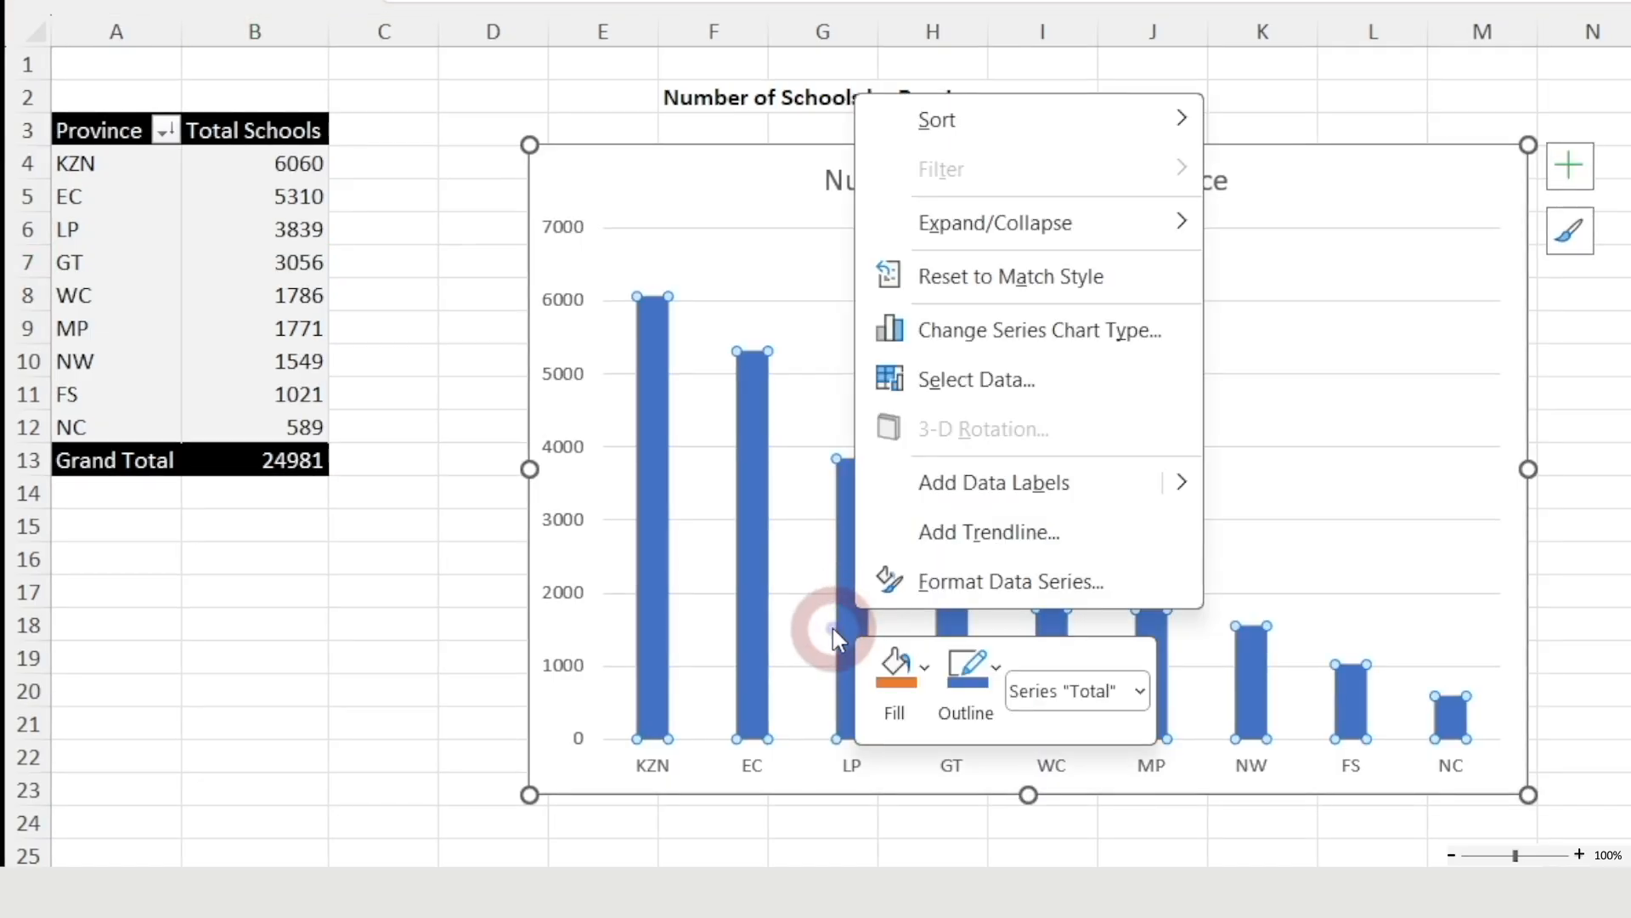
{"action": "left_click", "coordinate": [1028, 493]}
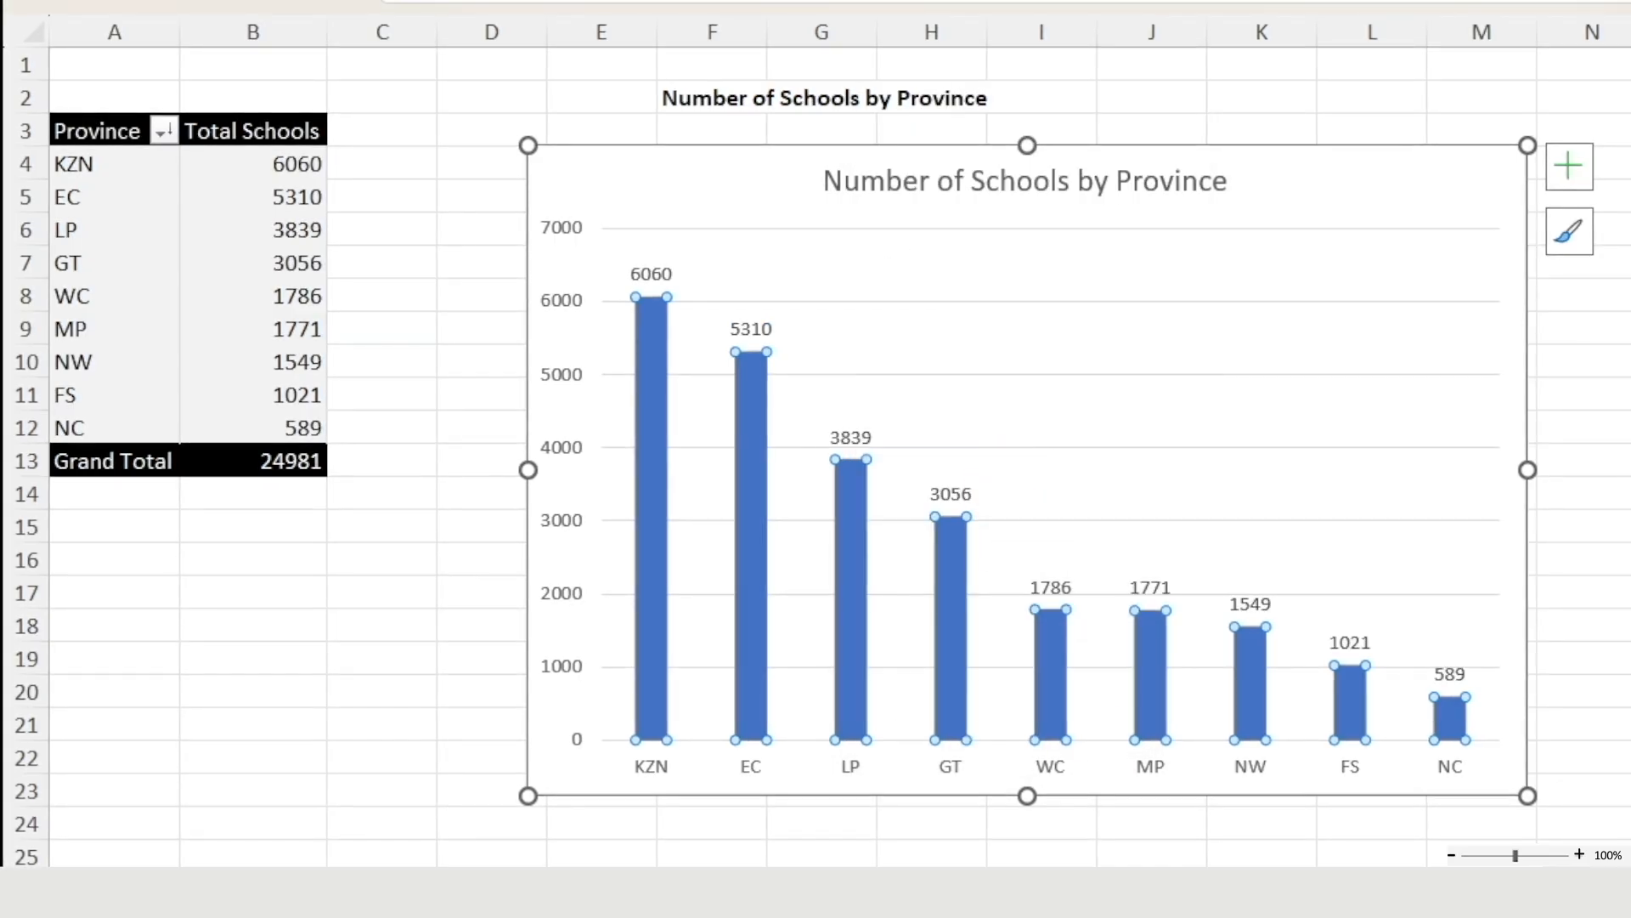
{"action": "left_click", "coordinate": [1627, 692]}
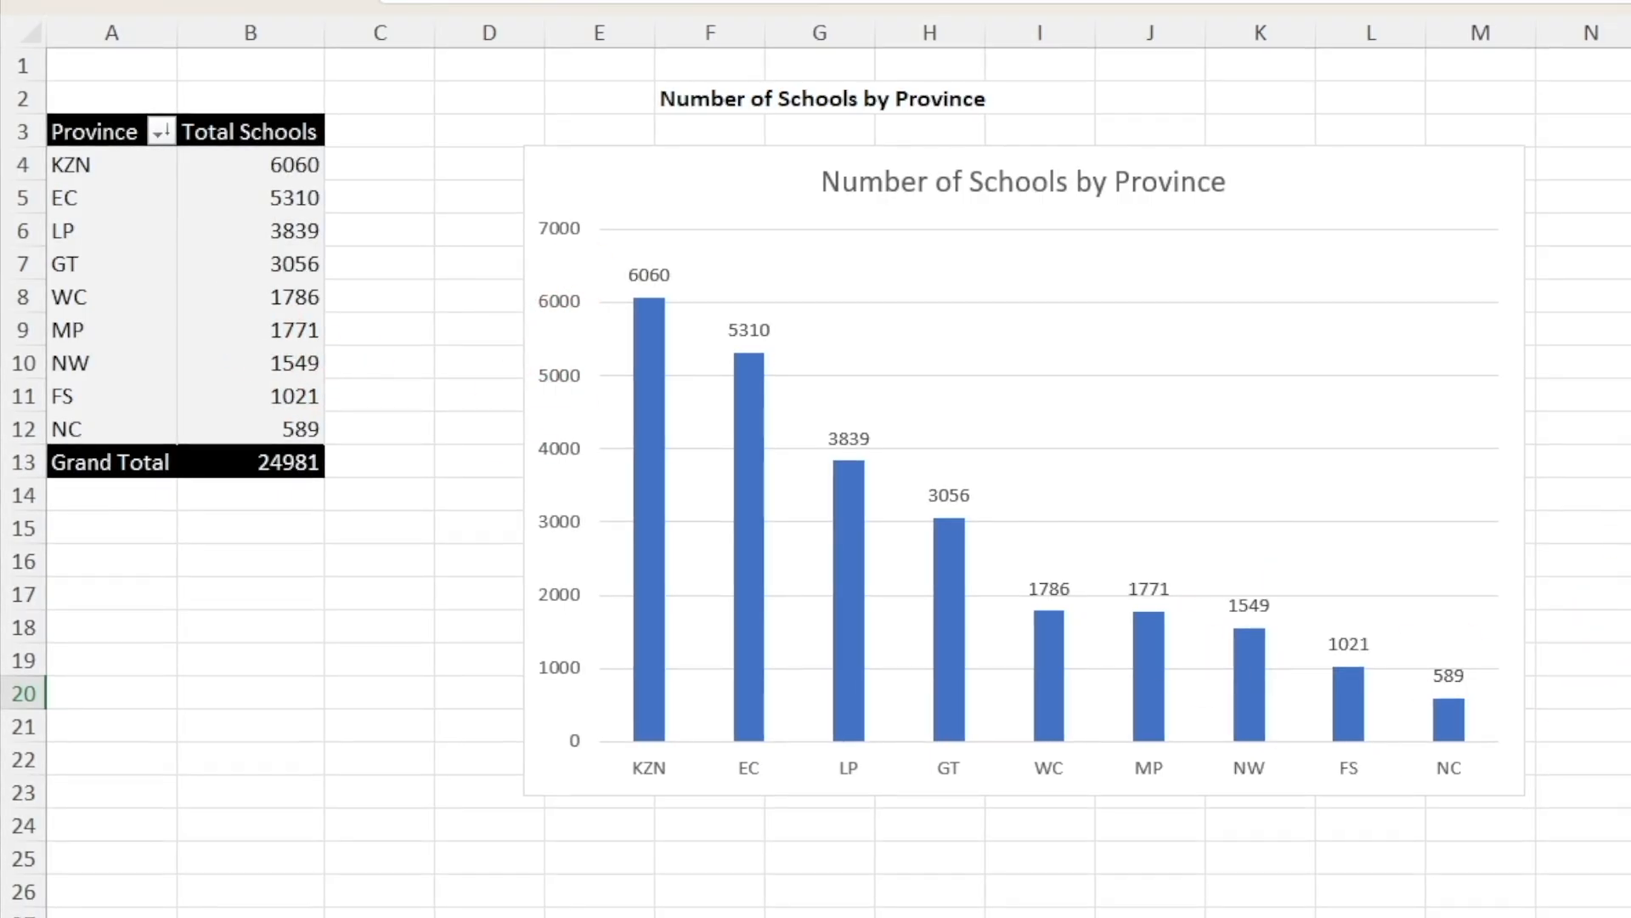
{"action": "left_click", "coordinate": [854, 626]}
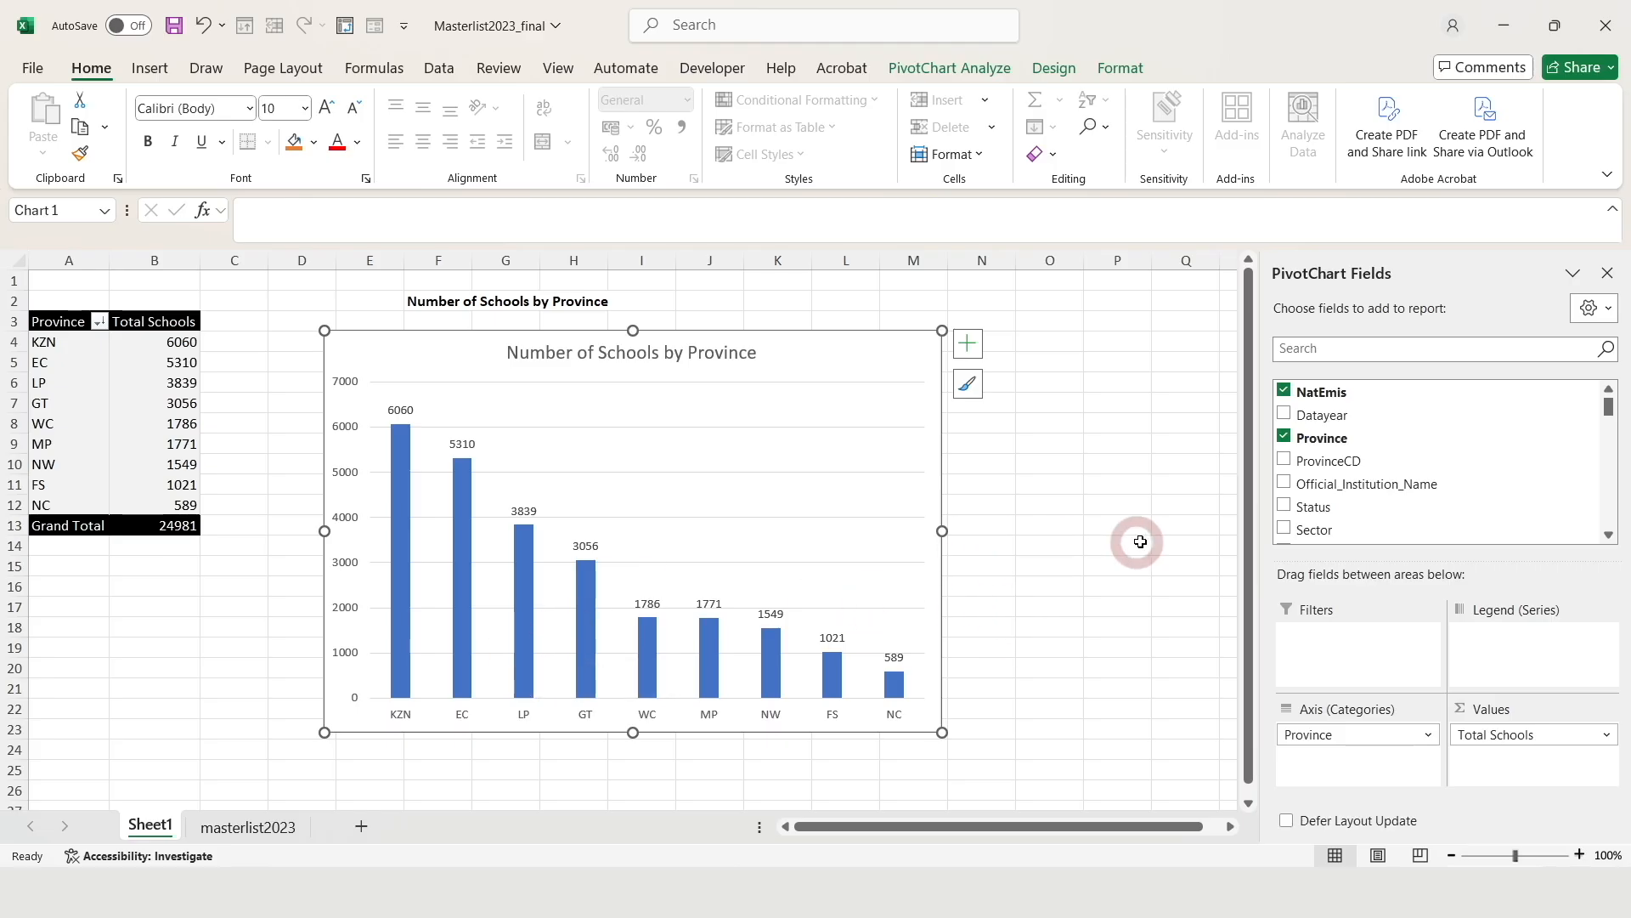
{"action": "left_click", "coordinate": [1051, 626]}
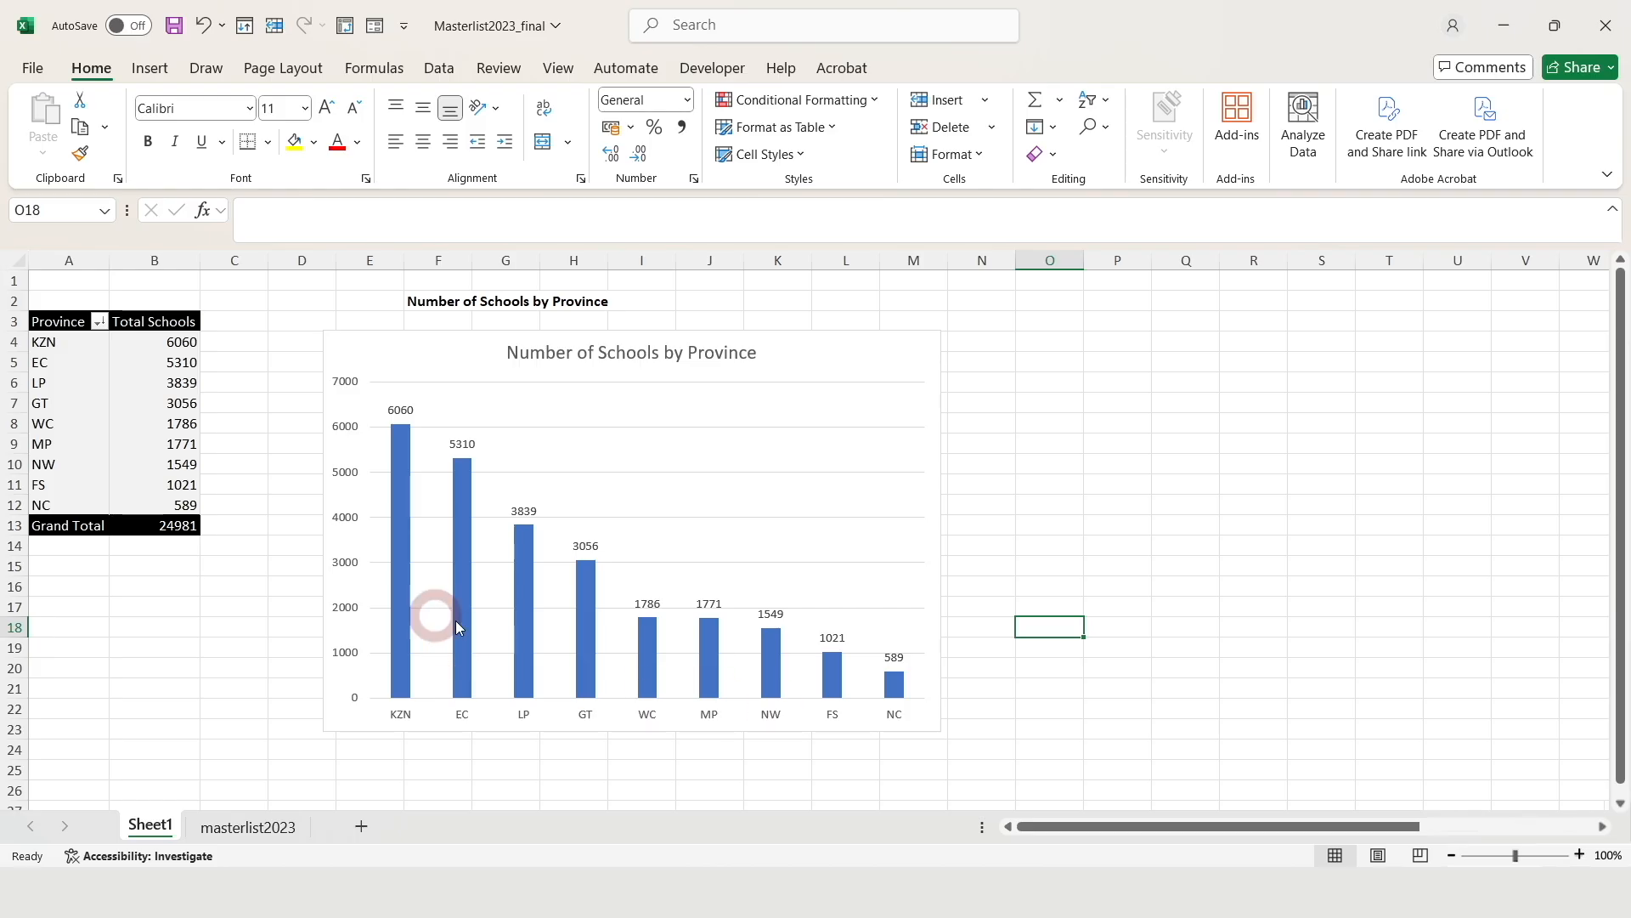
Open Format Data Series for the chart's columns, currently 219% gap width and -27% overlap
{"action": "left_click", "coordinate": [588, 639]}
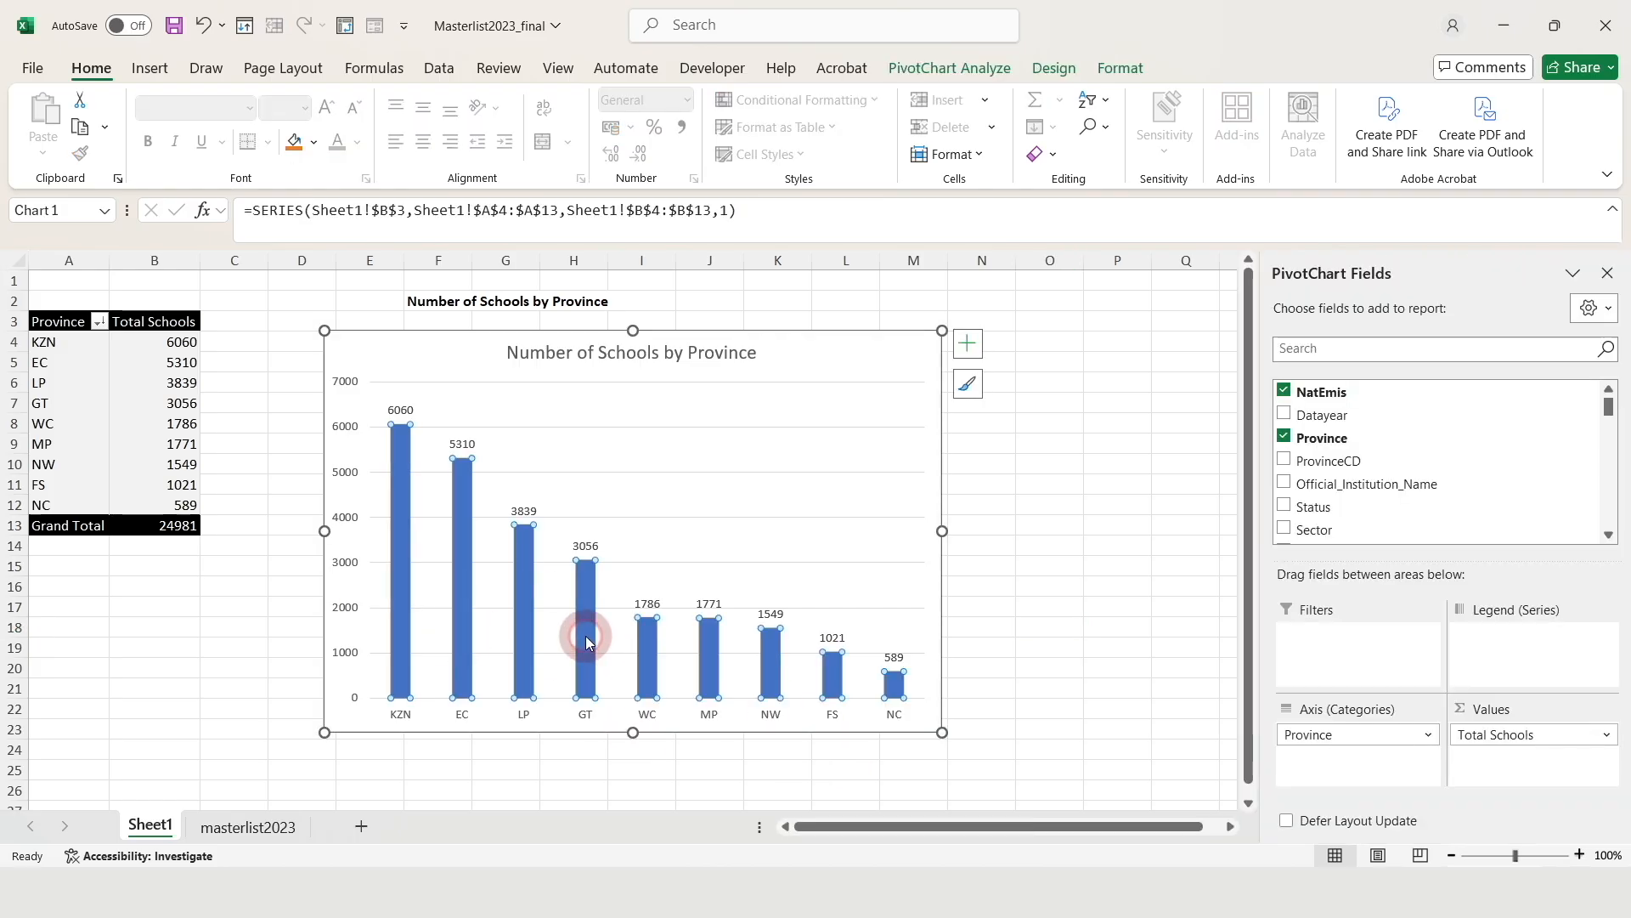
{"action": "right_click", "coordinate": [585, 635]}
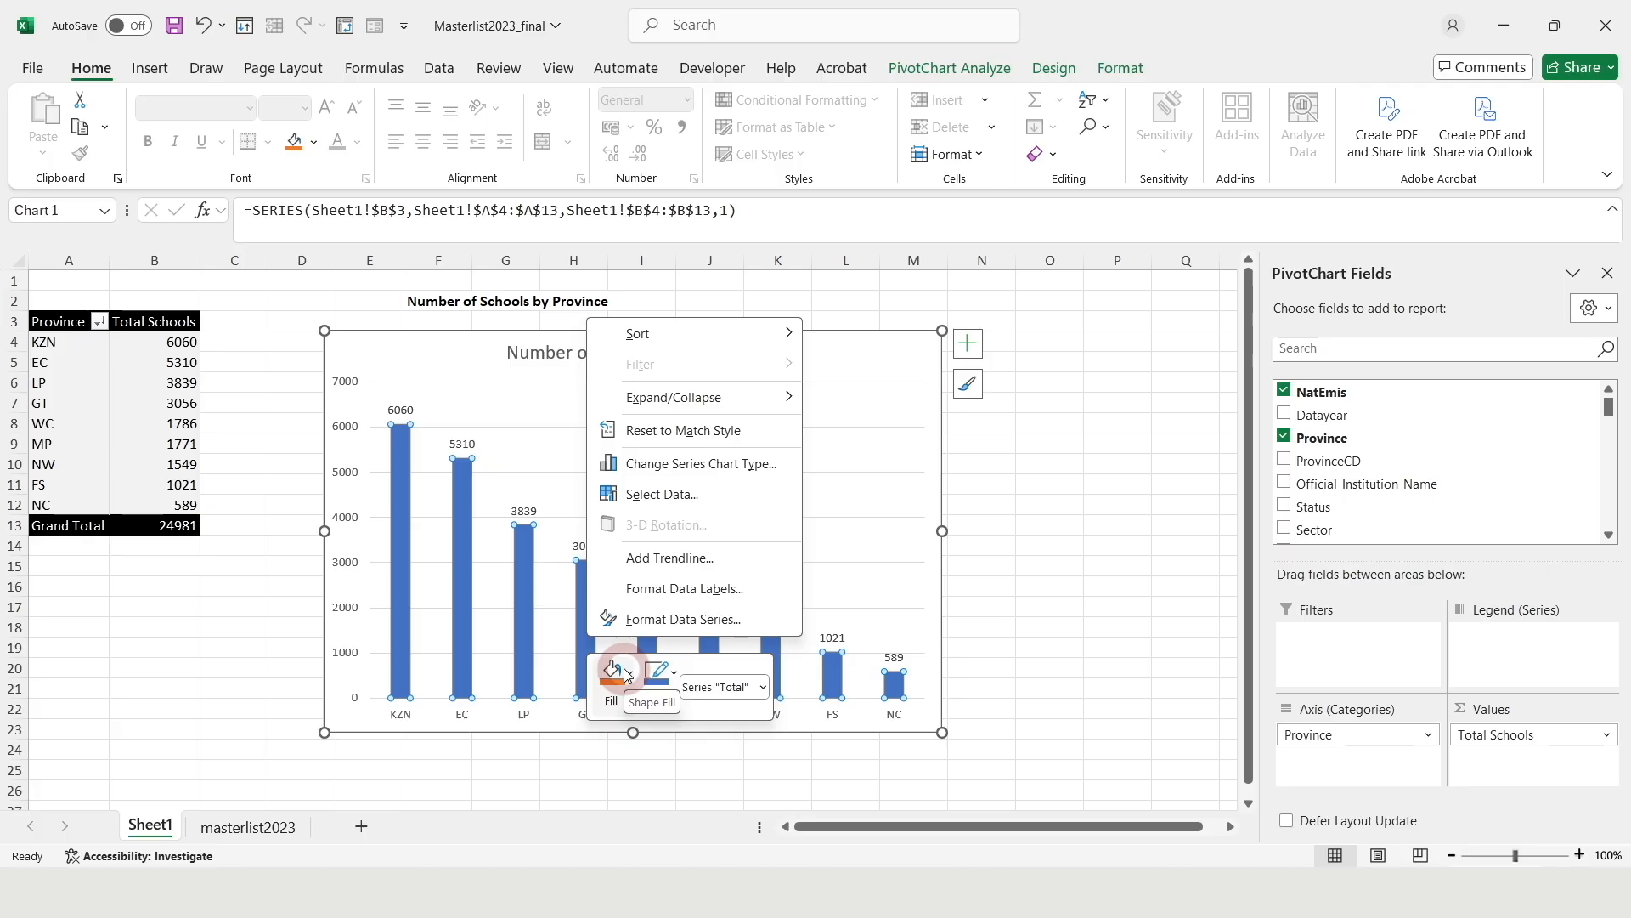
{"action": "left_click", "coordinate": [689, 620]}
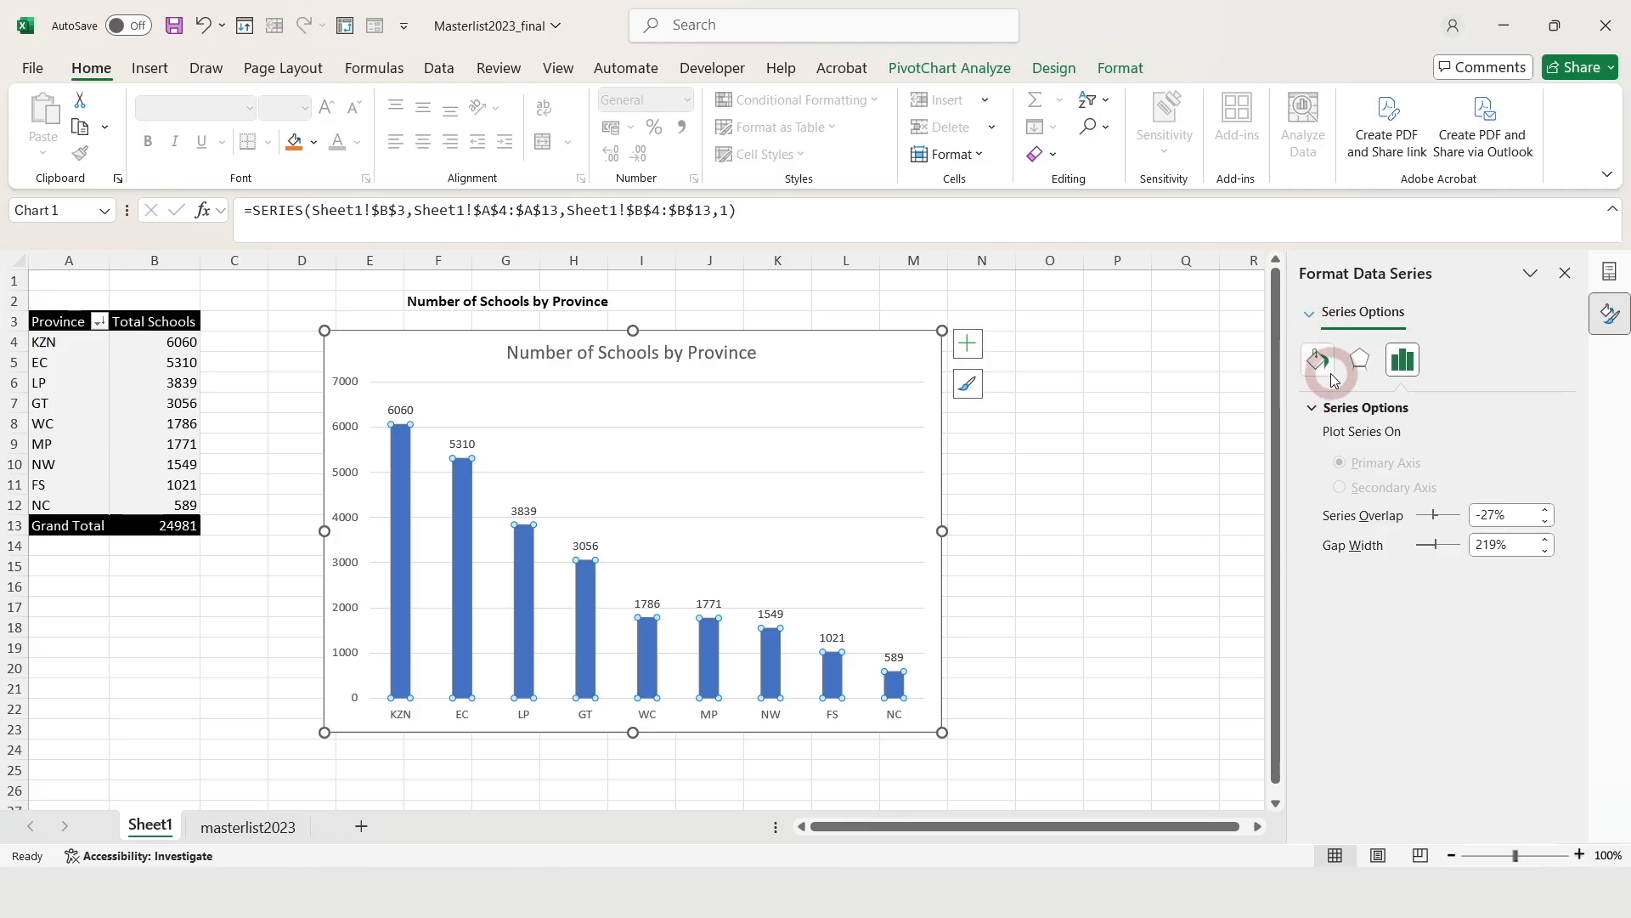
Fill the chart's columns with the standard Green colour
{"action": "left_click", "coordinate": [1322, 366]}
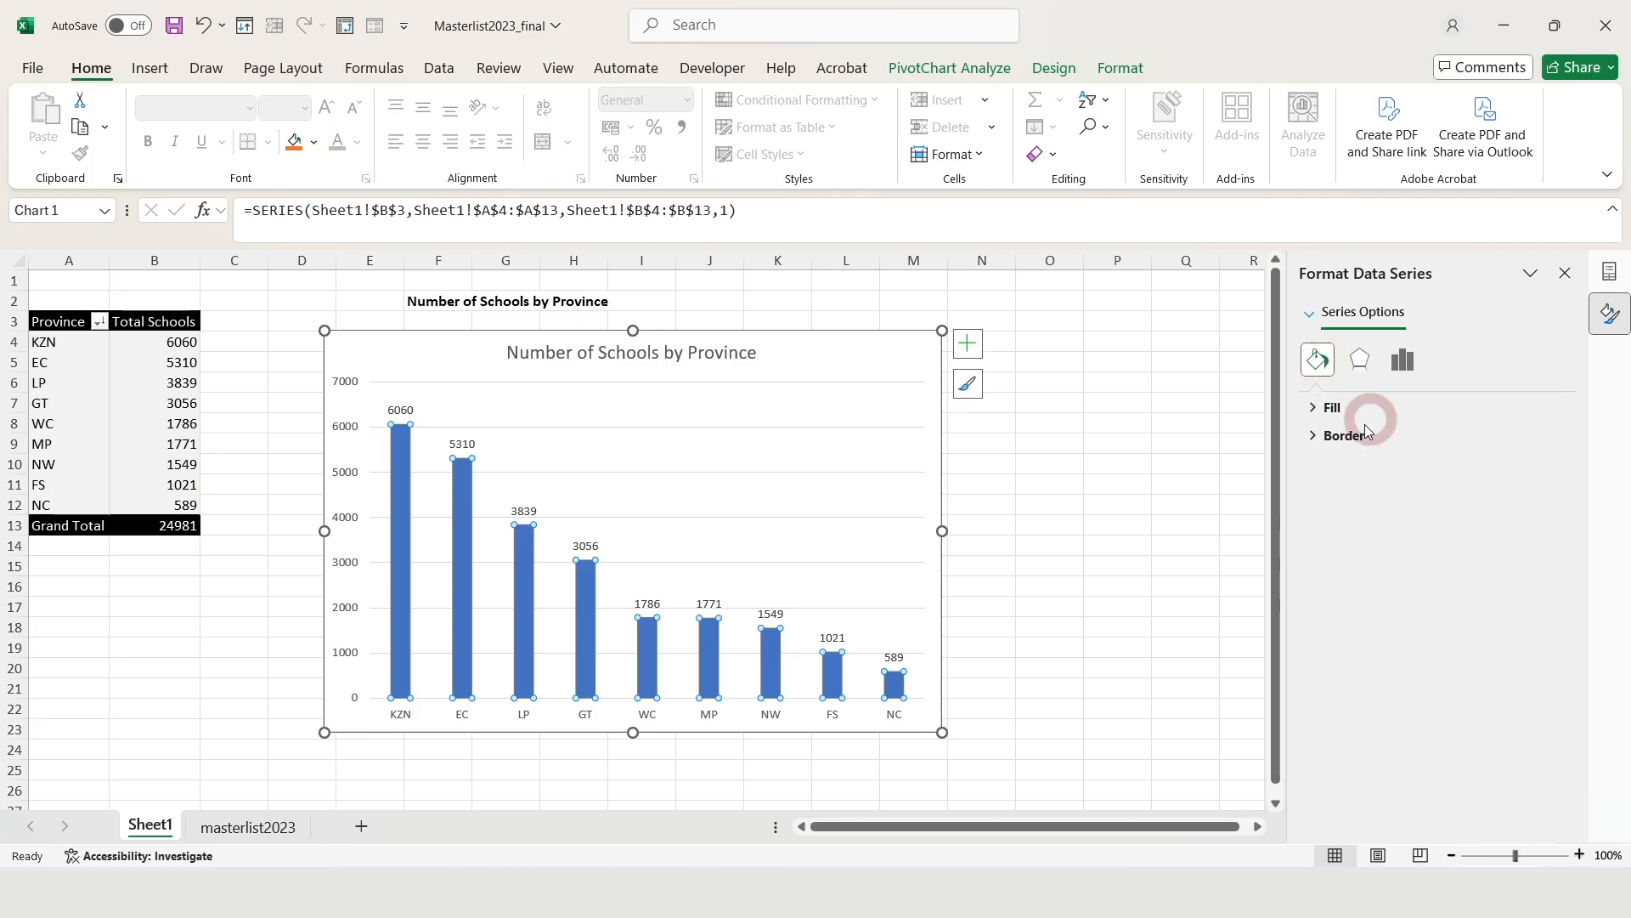
{"action": "left_click", "coordinate": [1316, 411]}
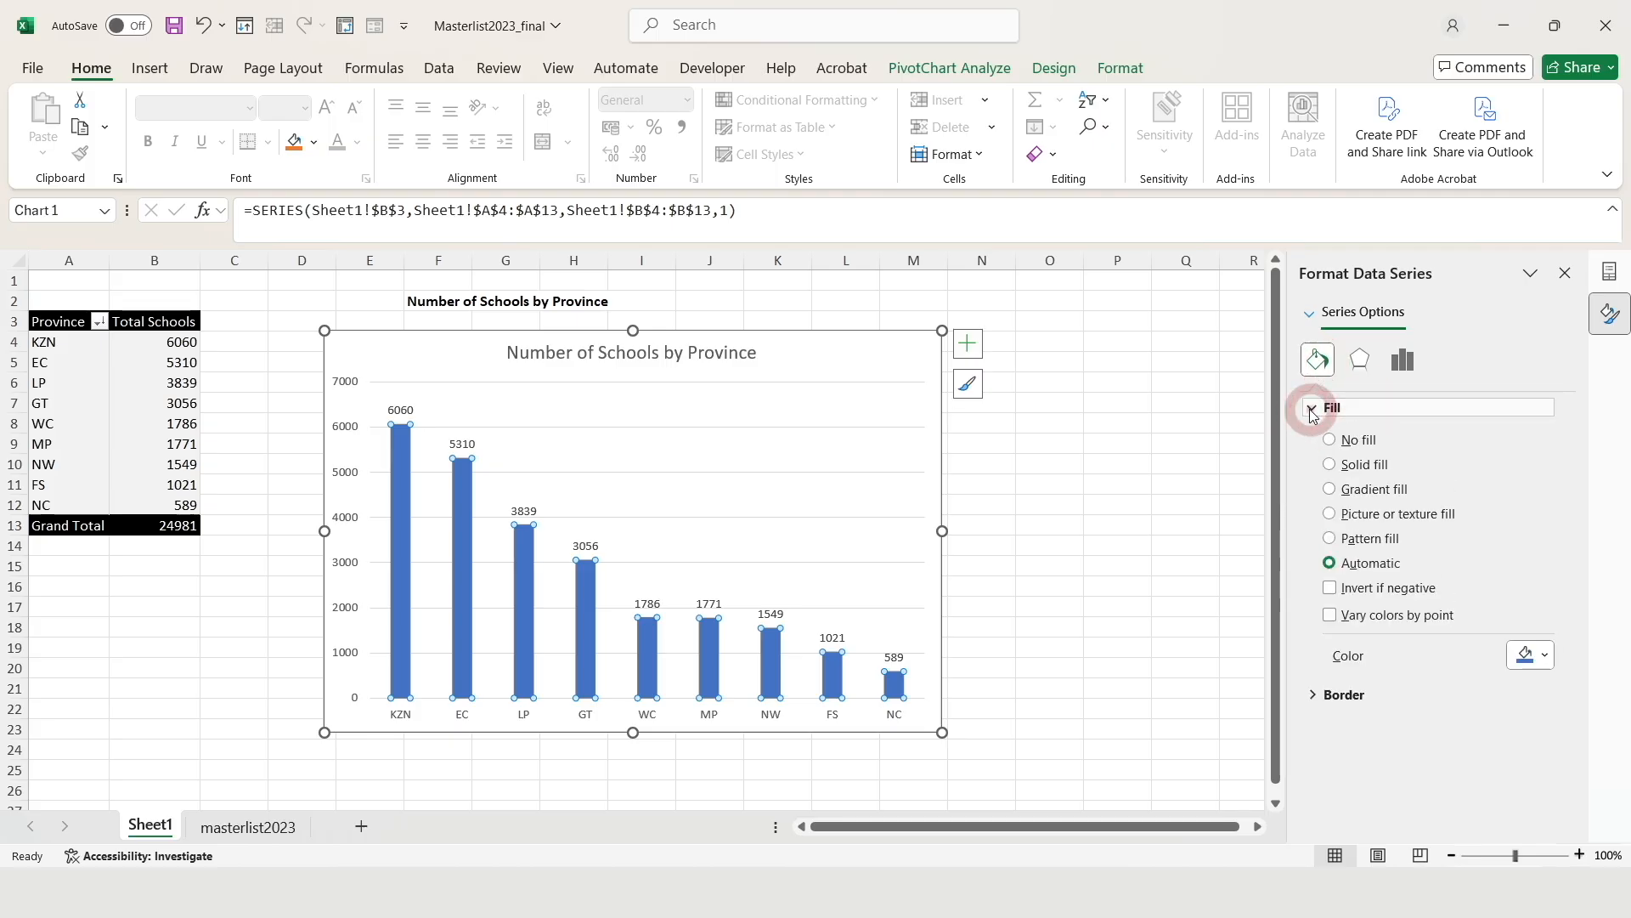
{"action": "left_click", "coordinate": [1556, 662]}
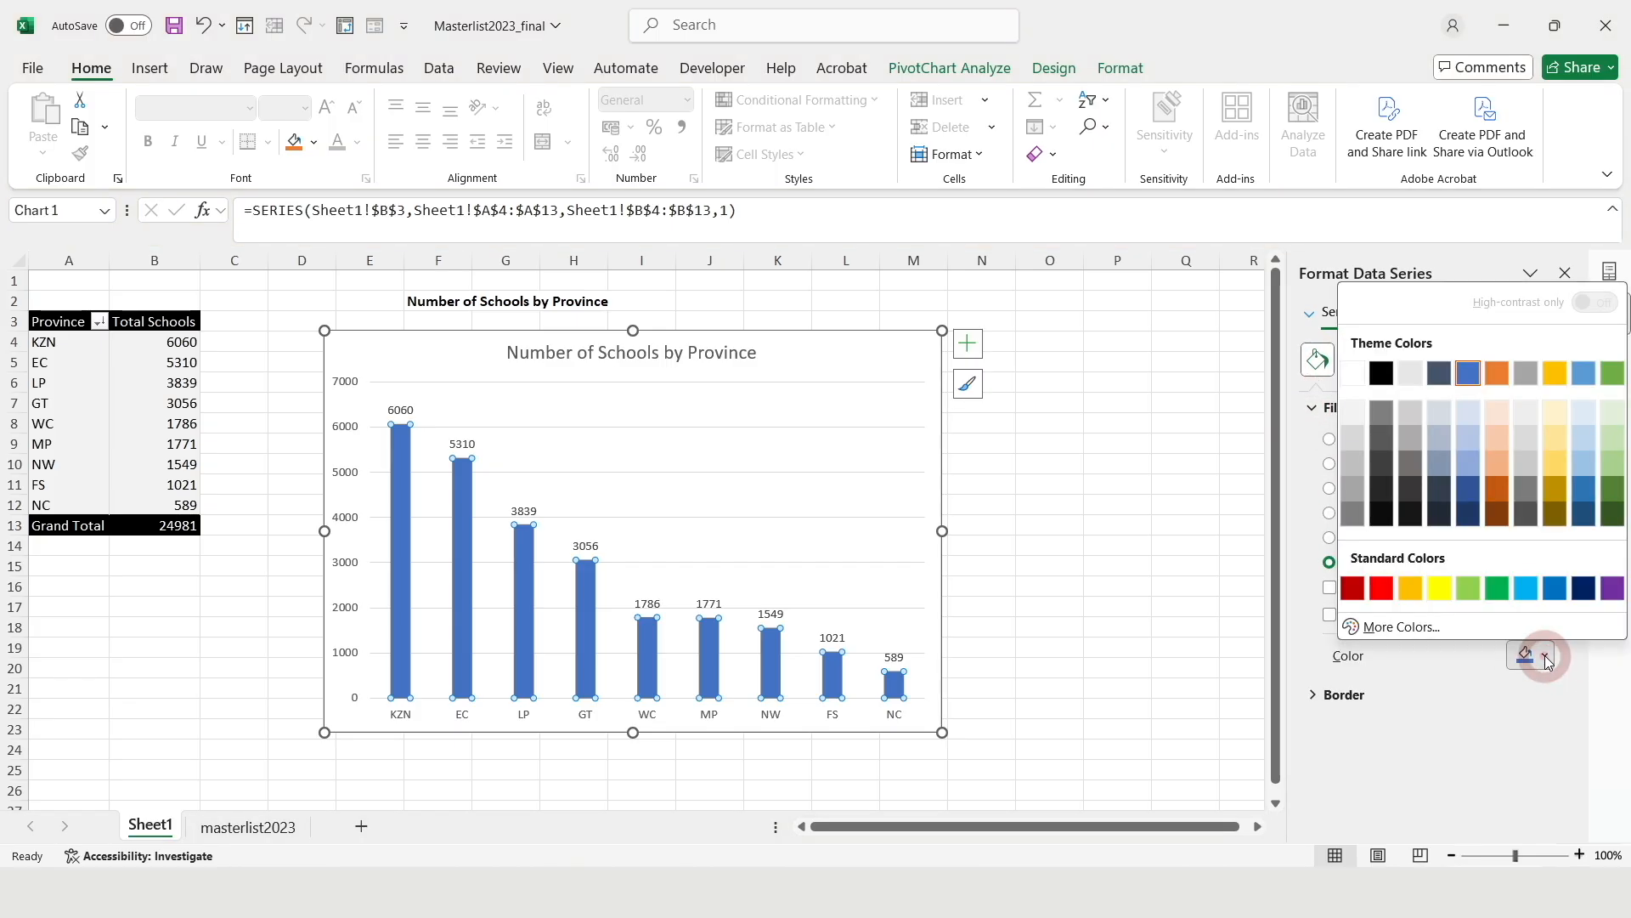
{"action": "left_click", "coordinate": [1497, 588]}
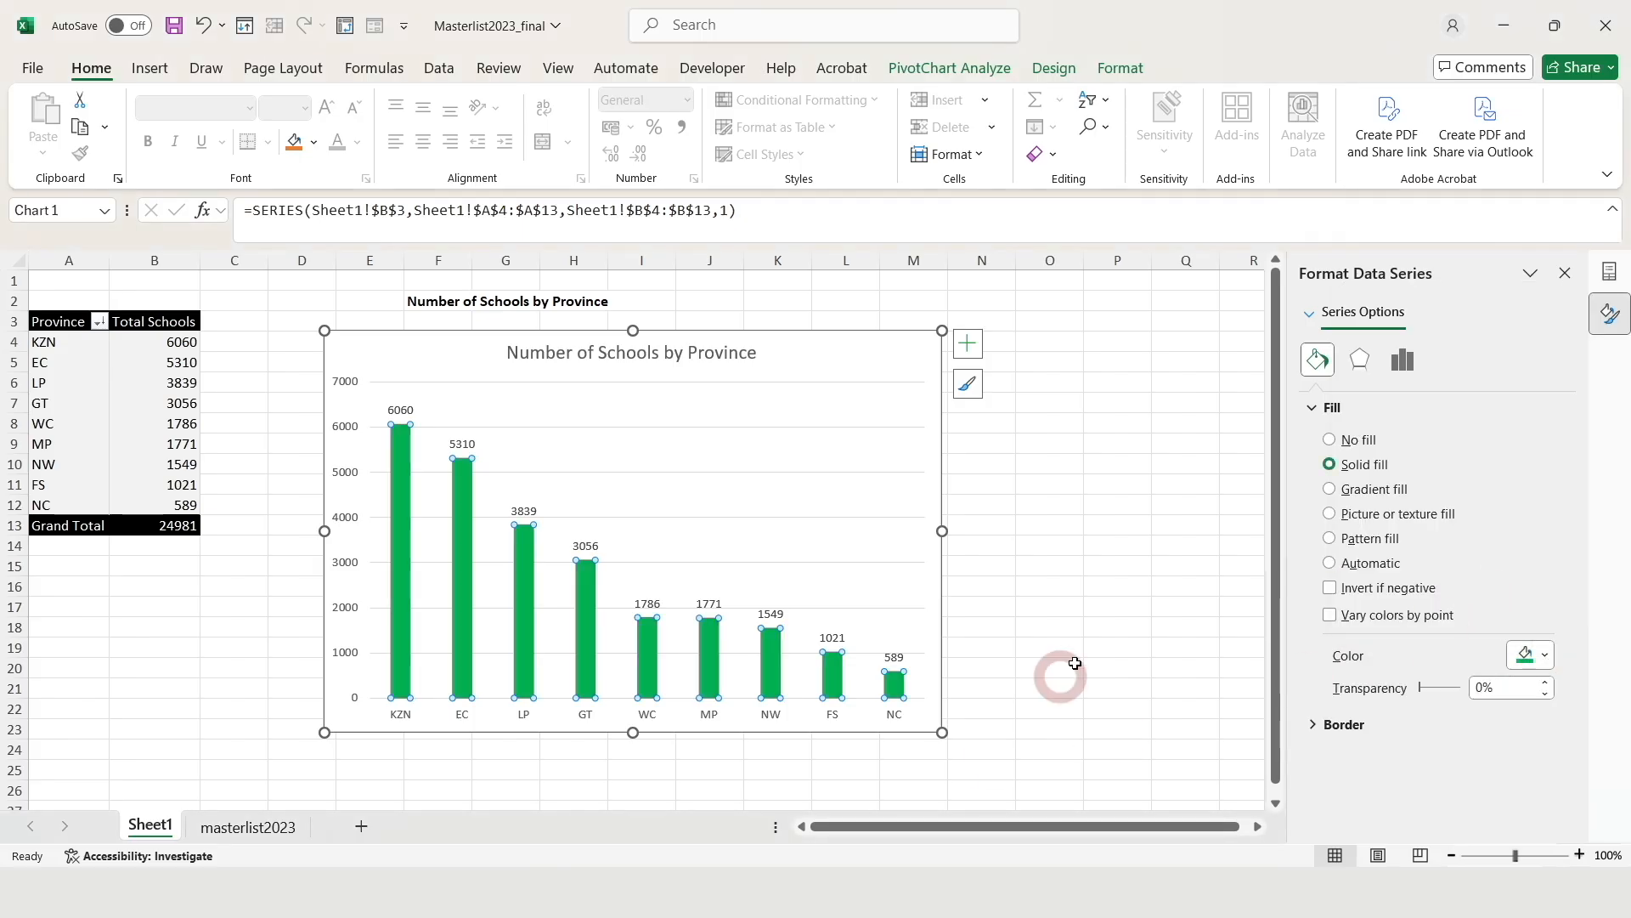
{"action": "left_click", "coordinate": [1050, 627]}
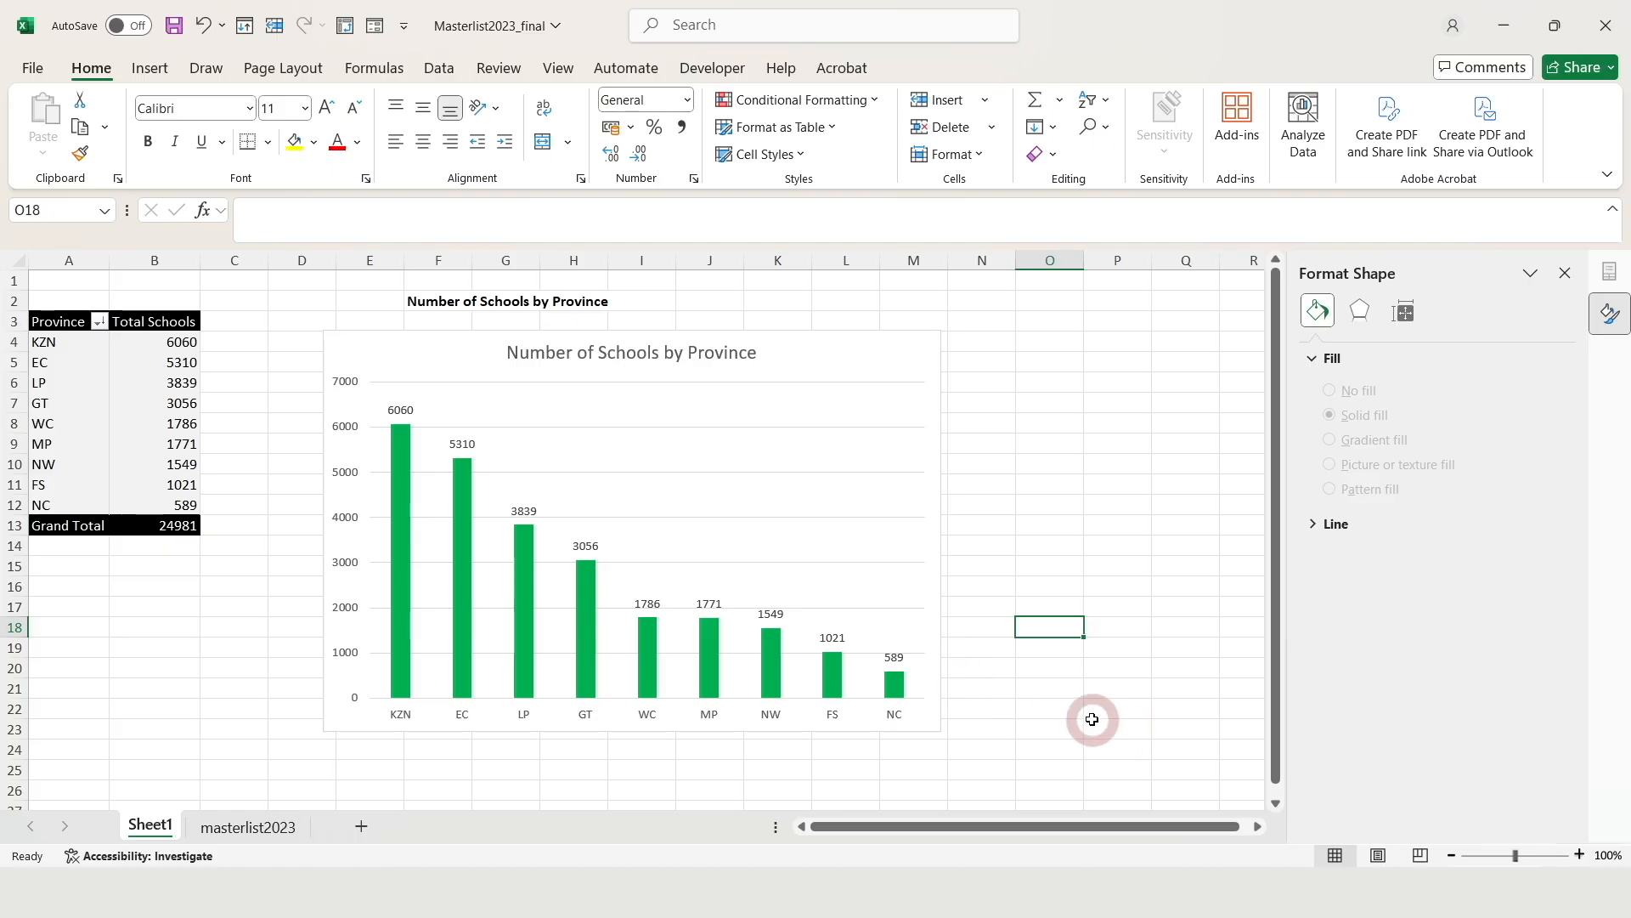
Make the 'Number of Schools by Province' chart title bold
{"action": "left_click", "coordinate": [674, 362]}
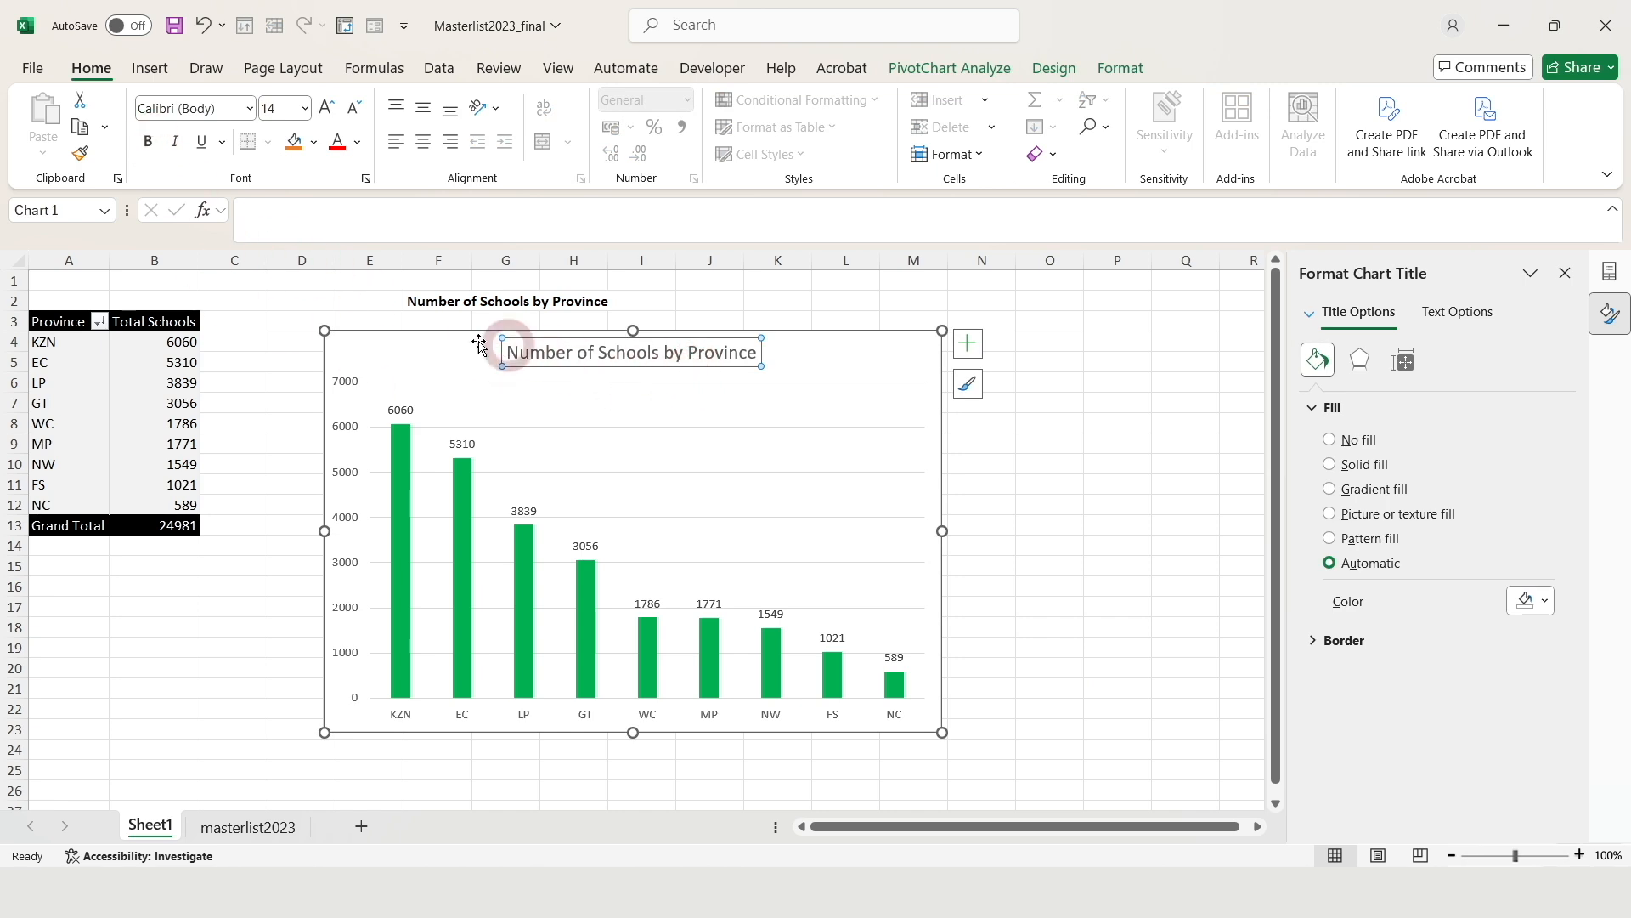
{"action": "left_click", "coordinate": [151, 143]}
{"action": "left_click", "coordinate": [635, 643]}
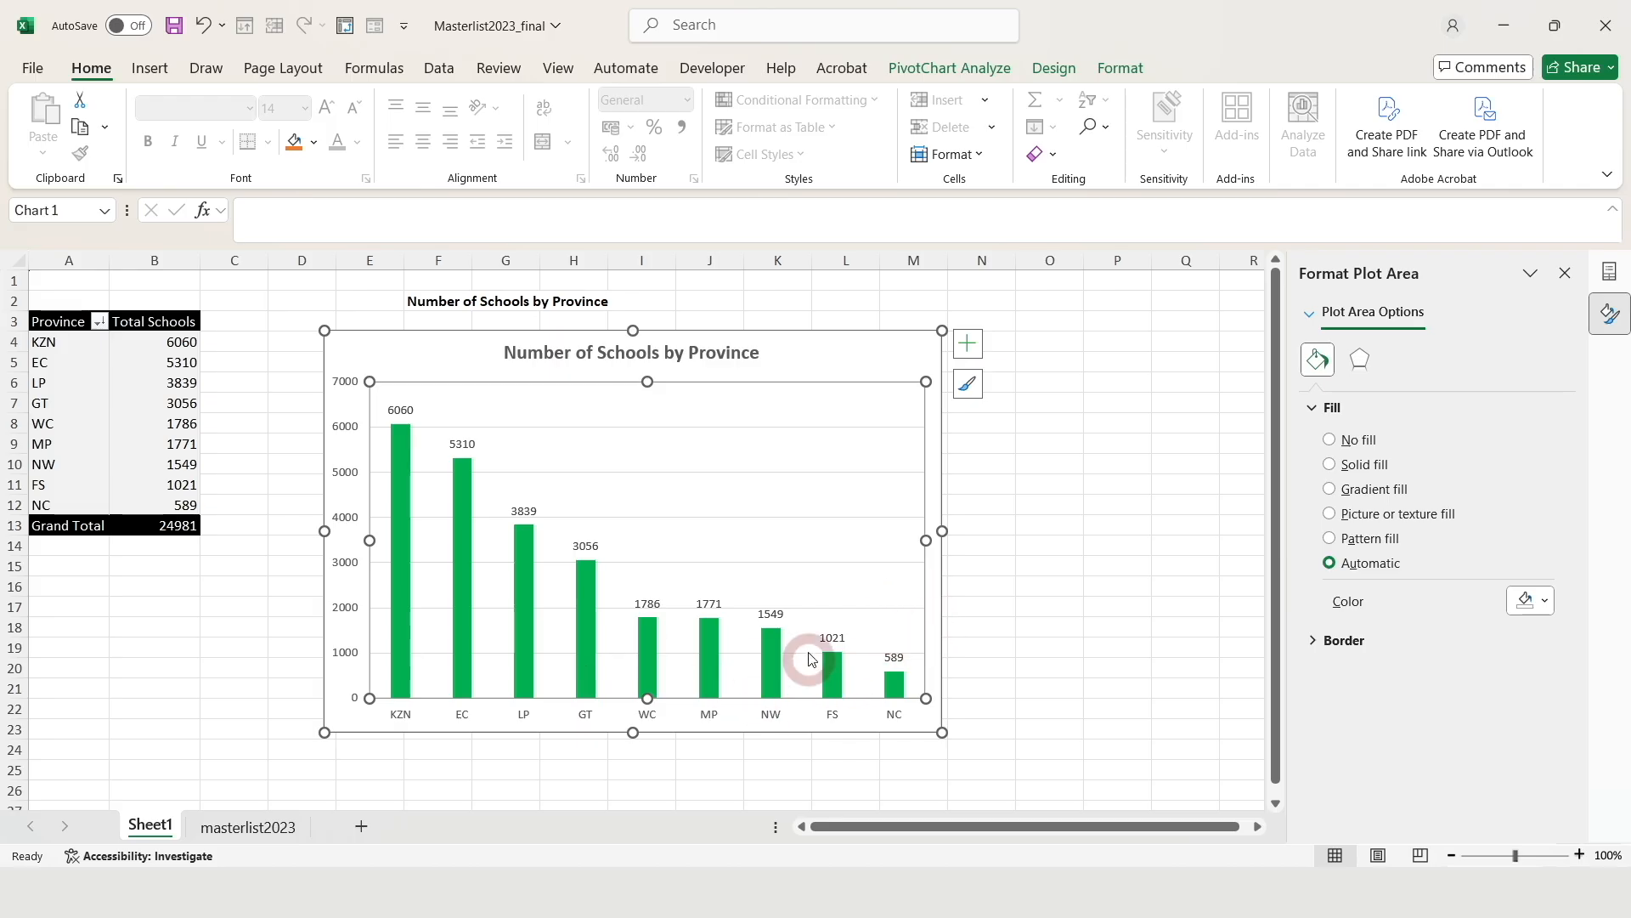
Set the column series gap width to 50%, then view the masterlist2023 sheet
{"action": "left_click", "coordinate": [779, 659]}
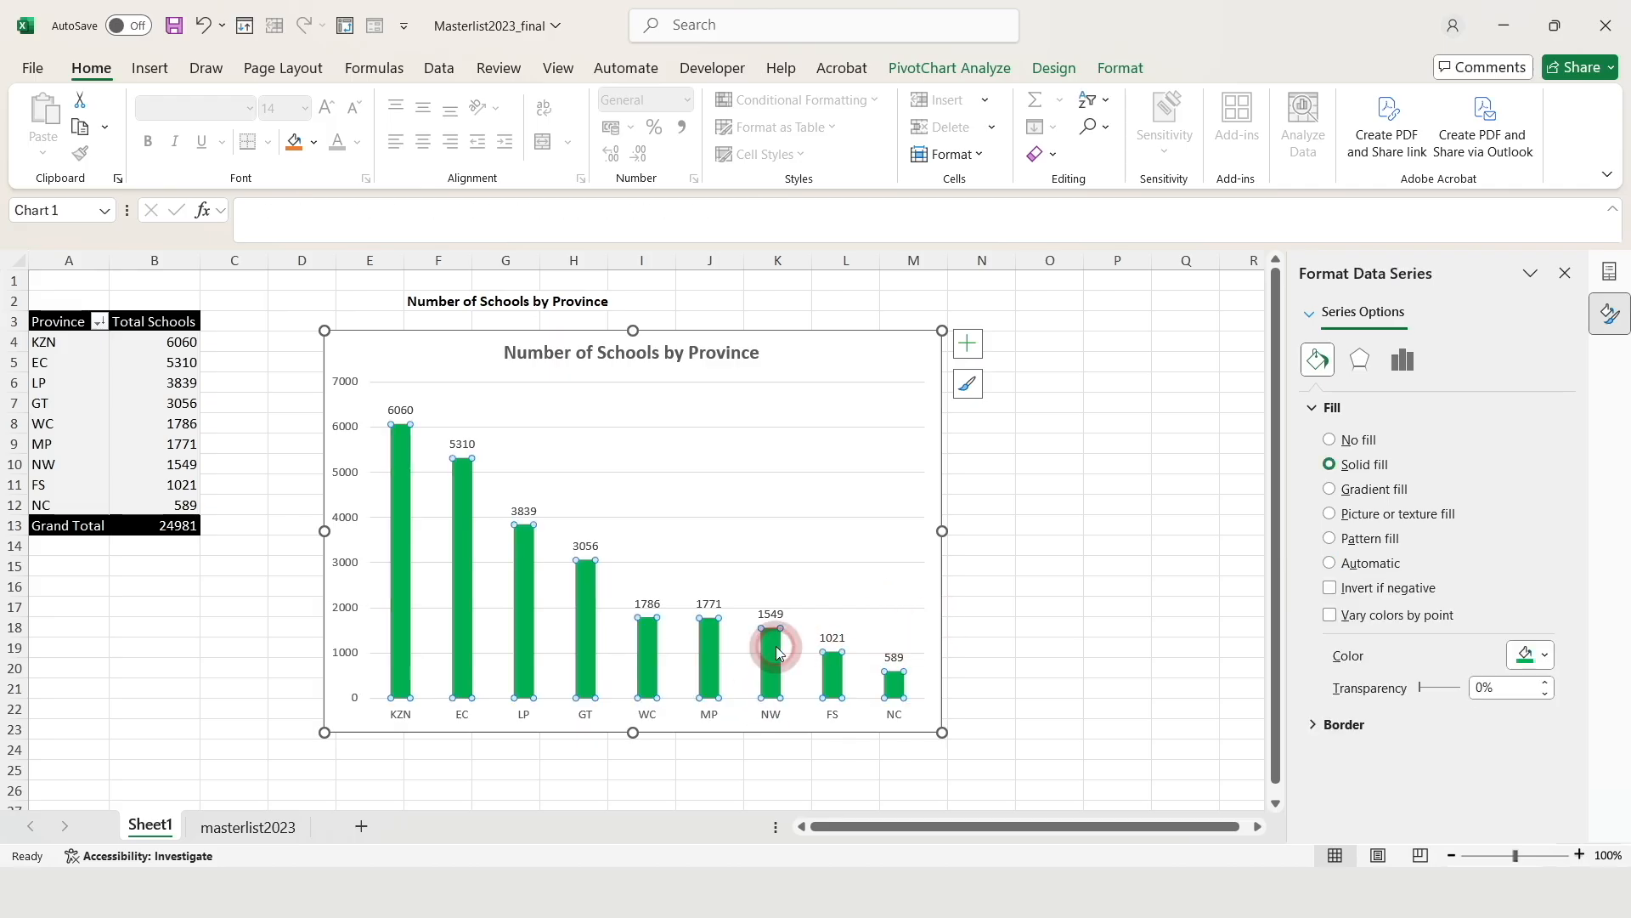
{"action": "right_click", "coordinate": [779, 654]}
{"action": "left_click", "coordinate": [919, 626]}
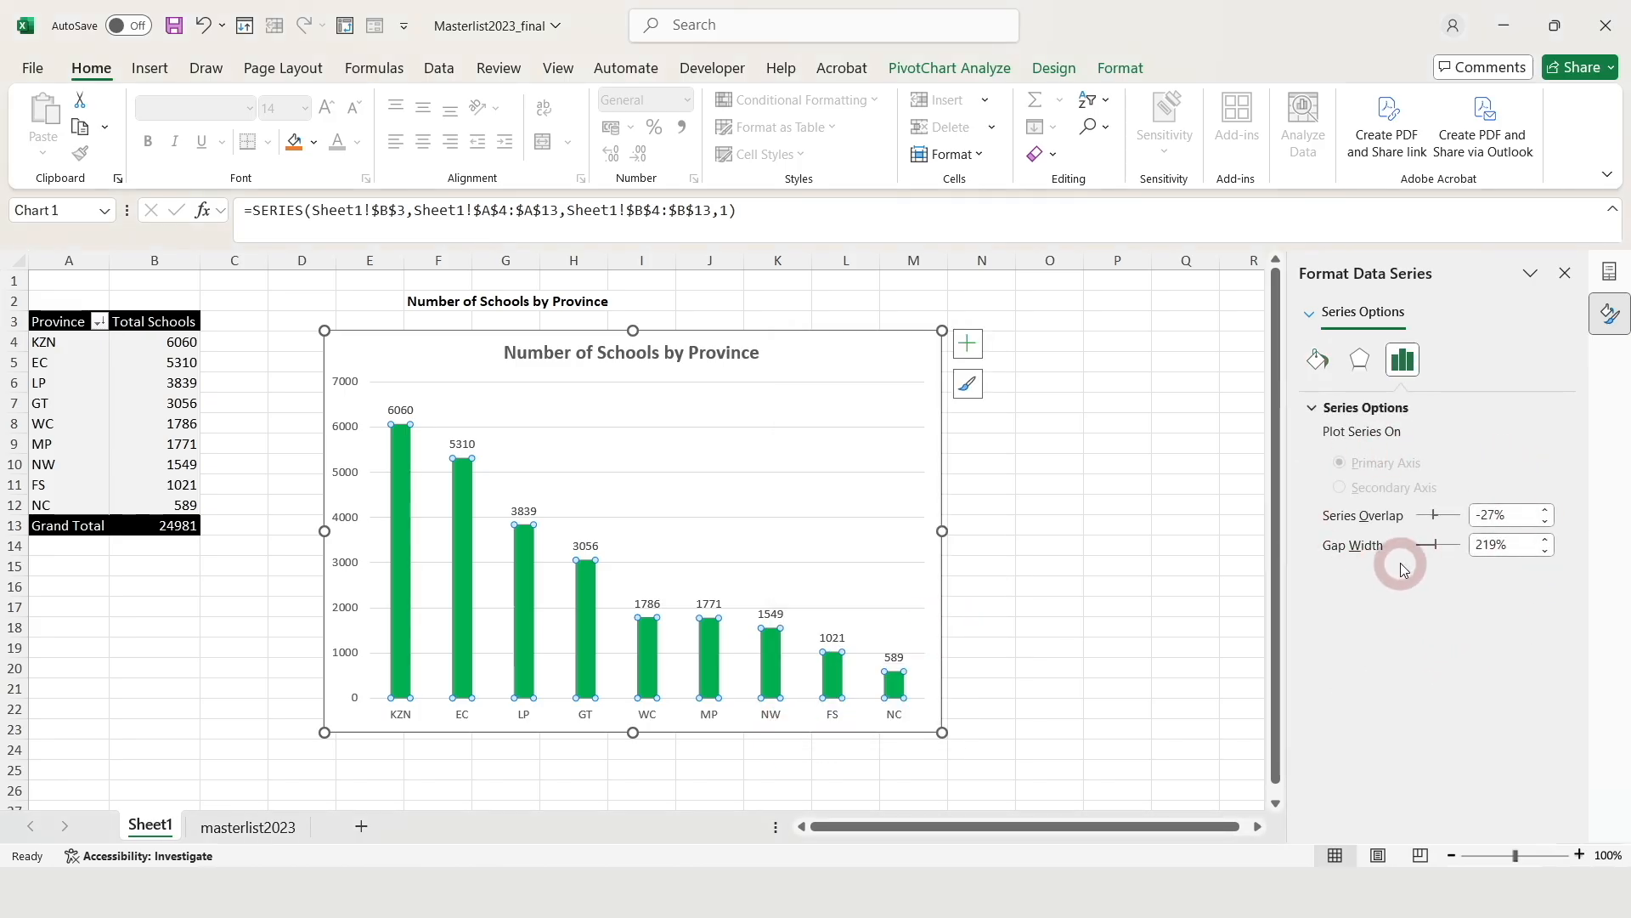
{"action": "left_click_drag", "start_coordinate": [1520, 545], "coordinate": [1500, 561]}
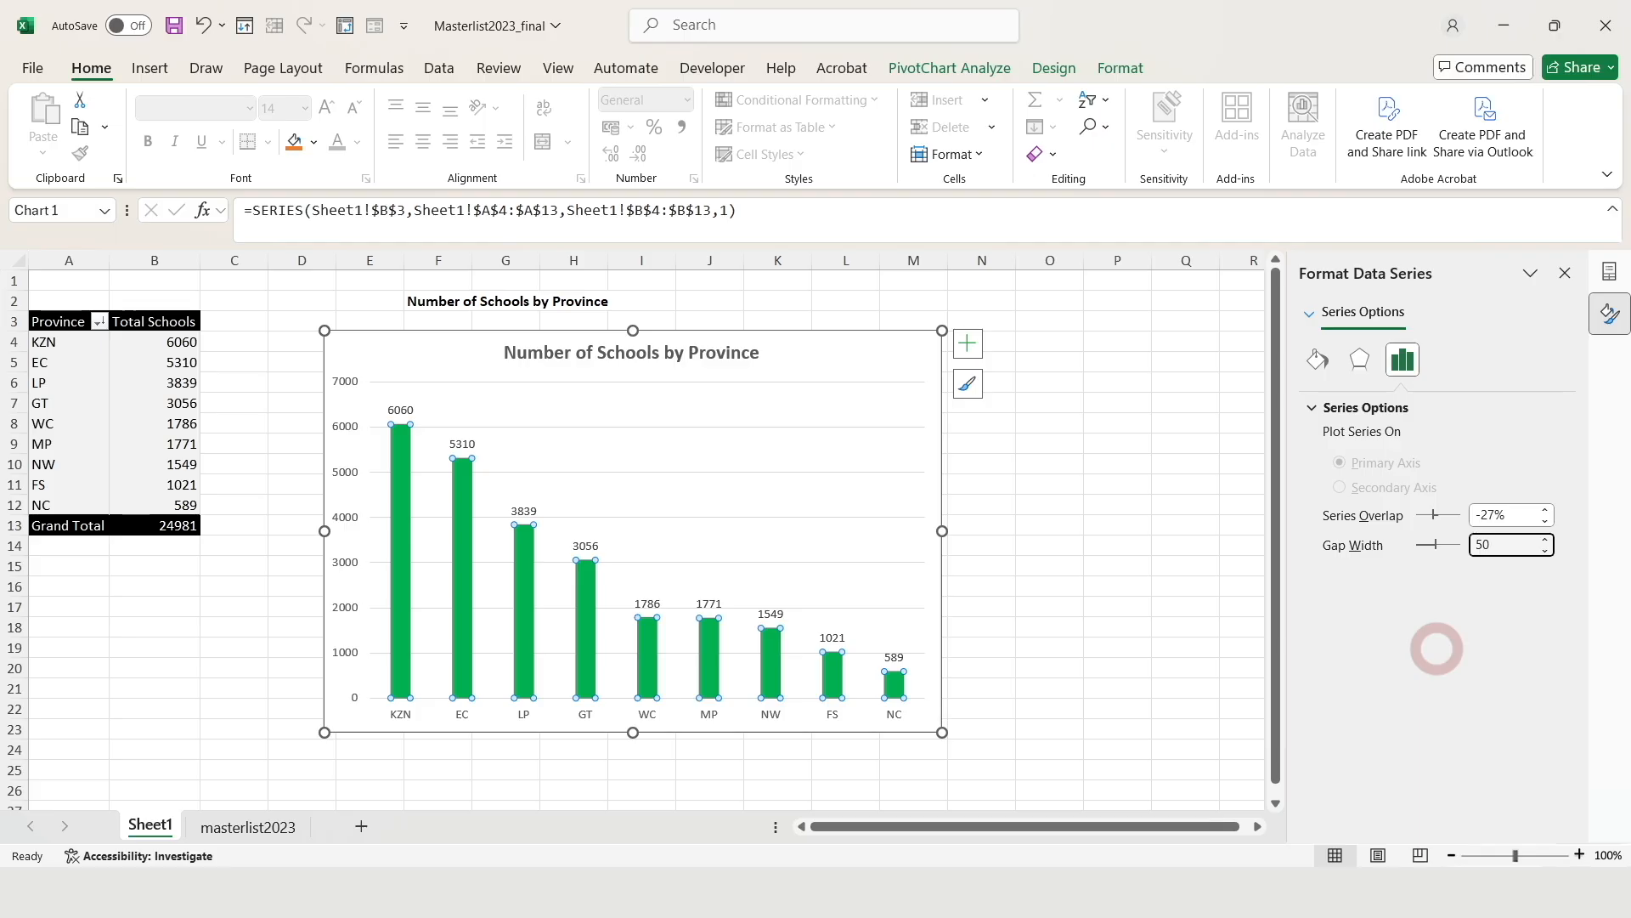
{"action": "key", "text": "Return"}
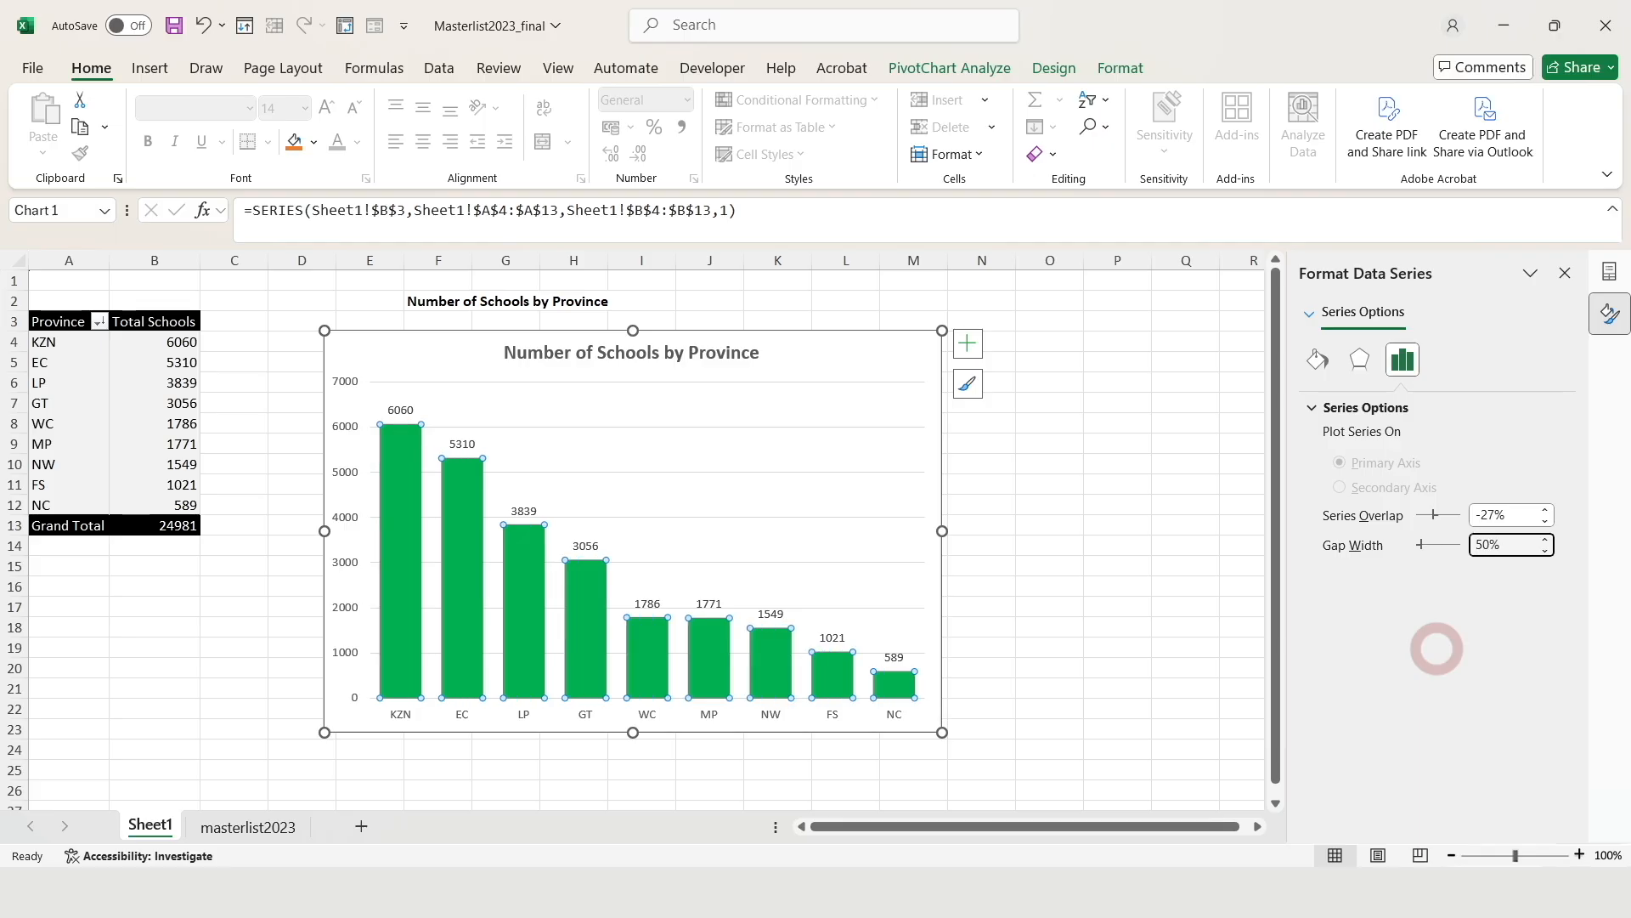
{"action": "left_click", "coordinate": [977, 626]}
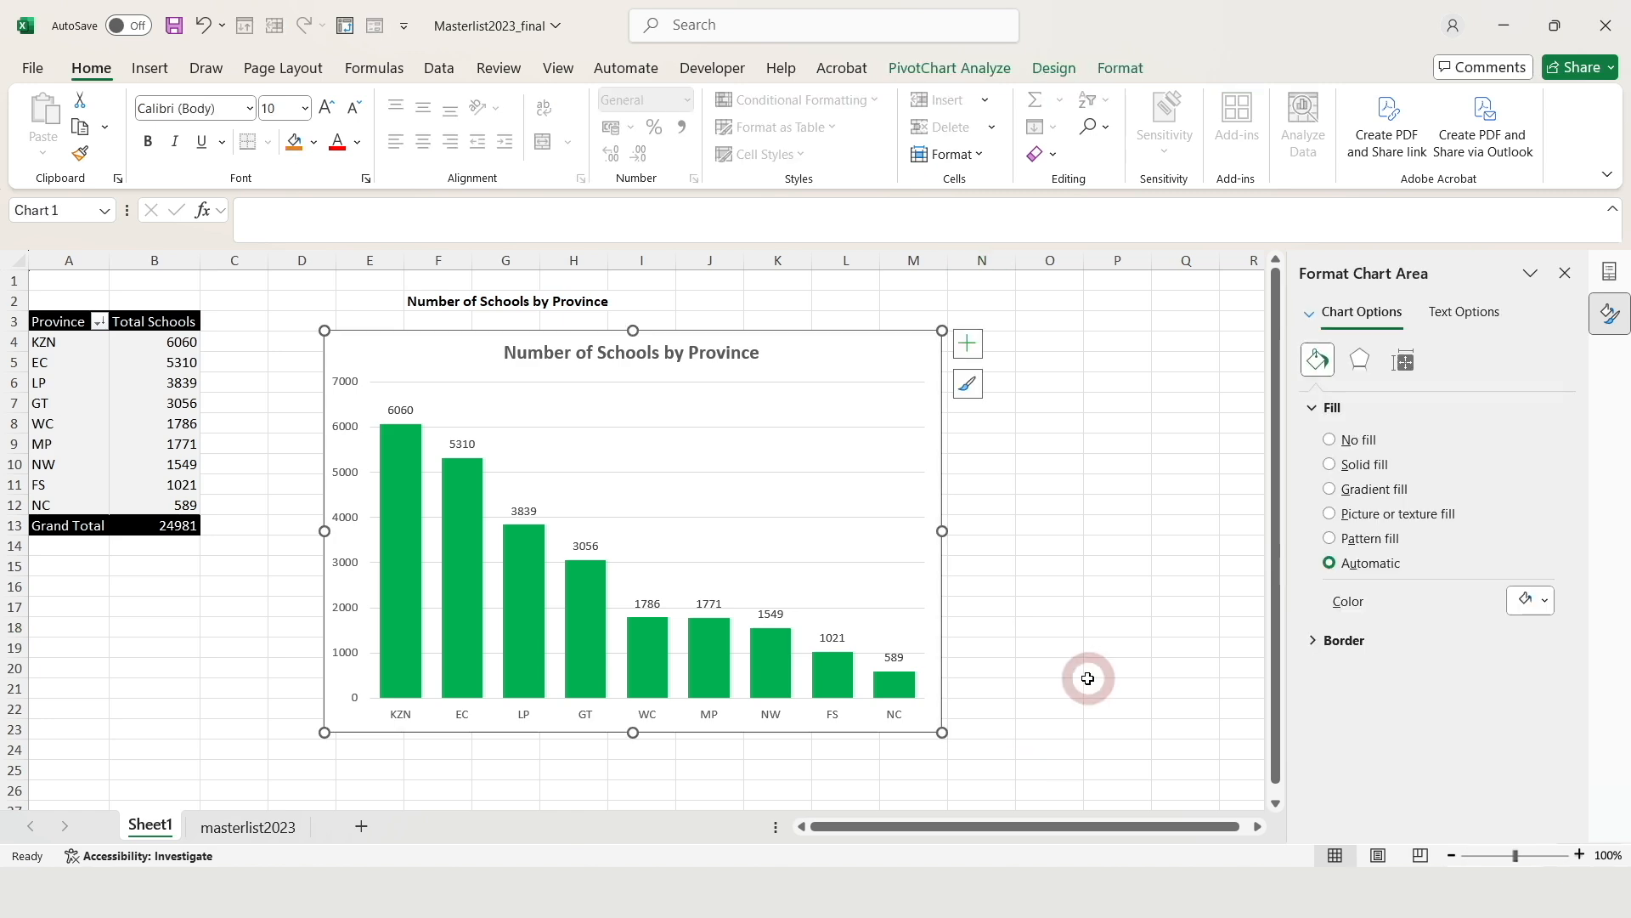
{"action": "left_click", "coordinate": [255, 829]}
Close the Format pane, review the masterlist2023 school records, and go back to Sheet1
{"action": "left_click", "coordinate": [1570, 276]}
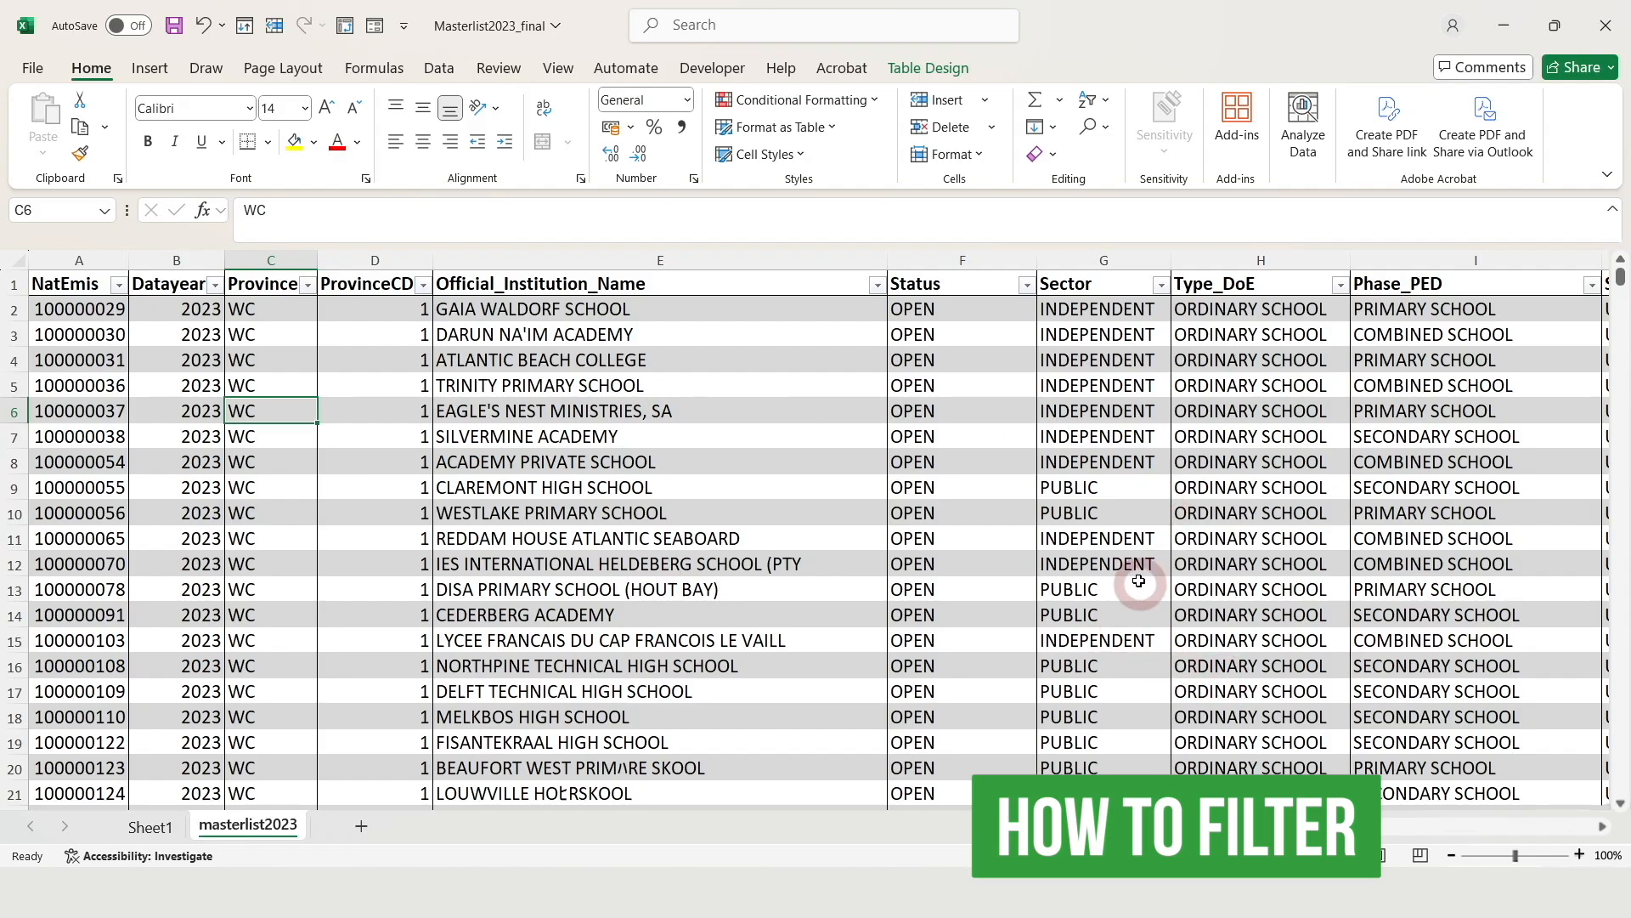
{"action": "left_click", "coordinate": [13, 309]}
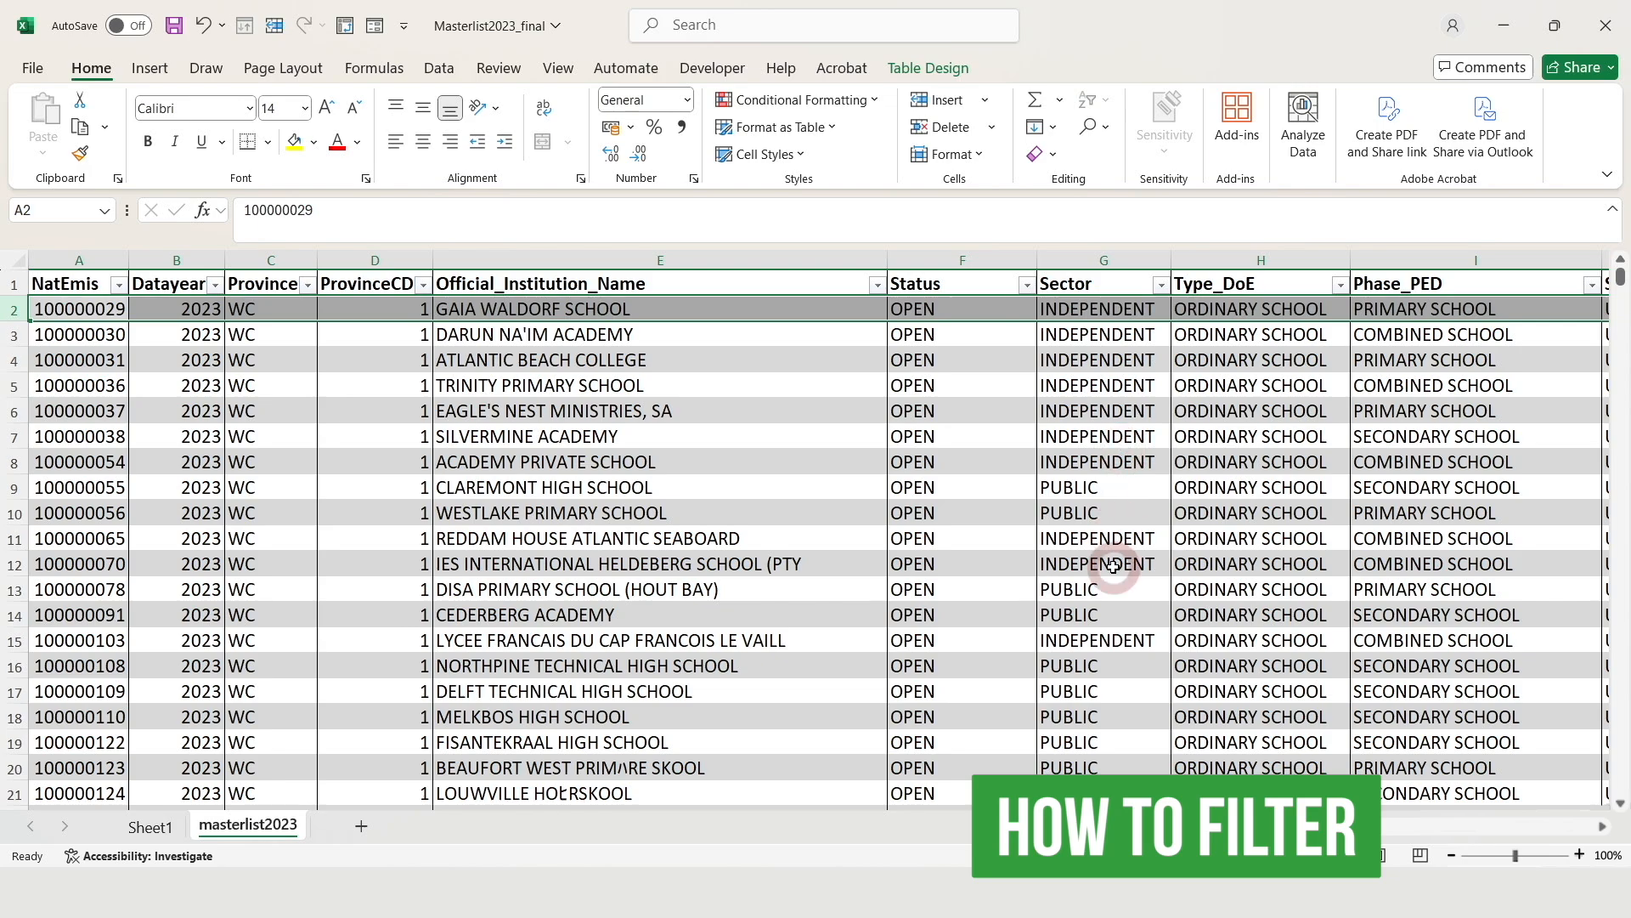
{"action": "left_click", "coordinate": [180, 831]}
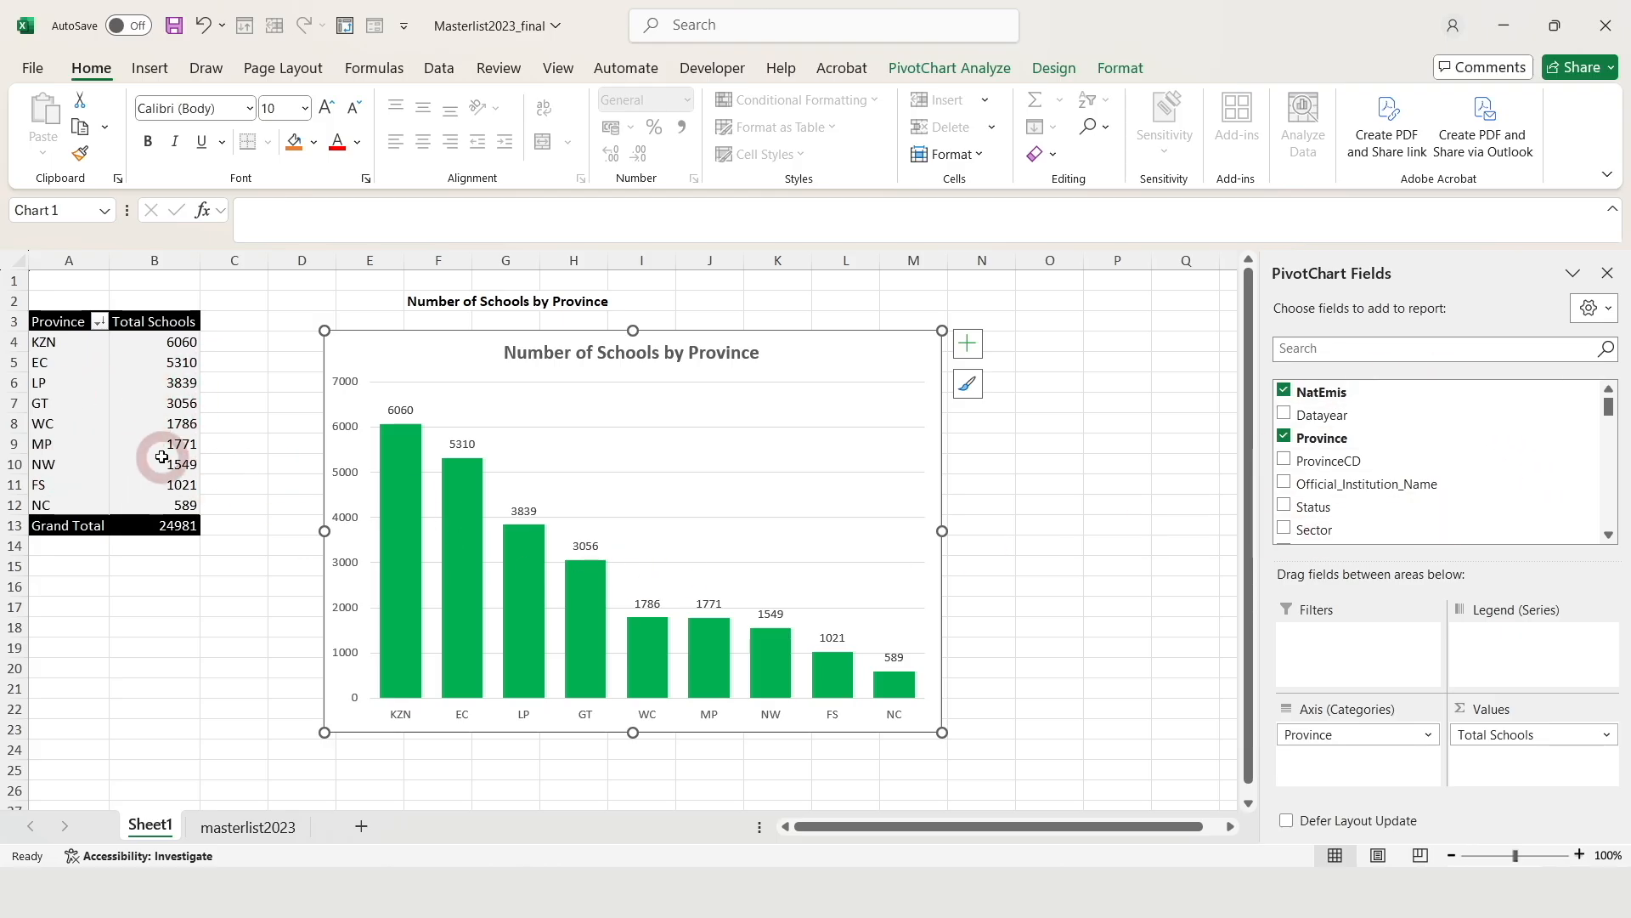
Add Sector as a pivot filter set to PUBLIC, dropping the Grand Total to 22529
{"action": "left_click", "coordinate": [1609, 537]}
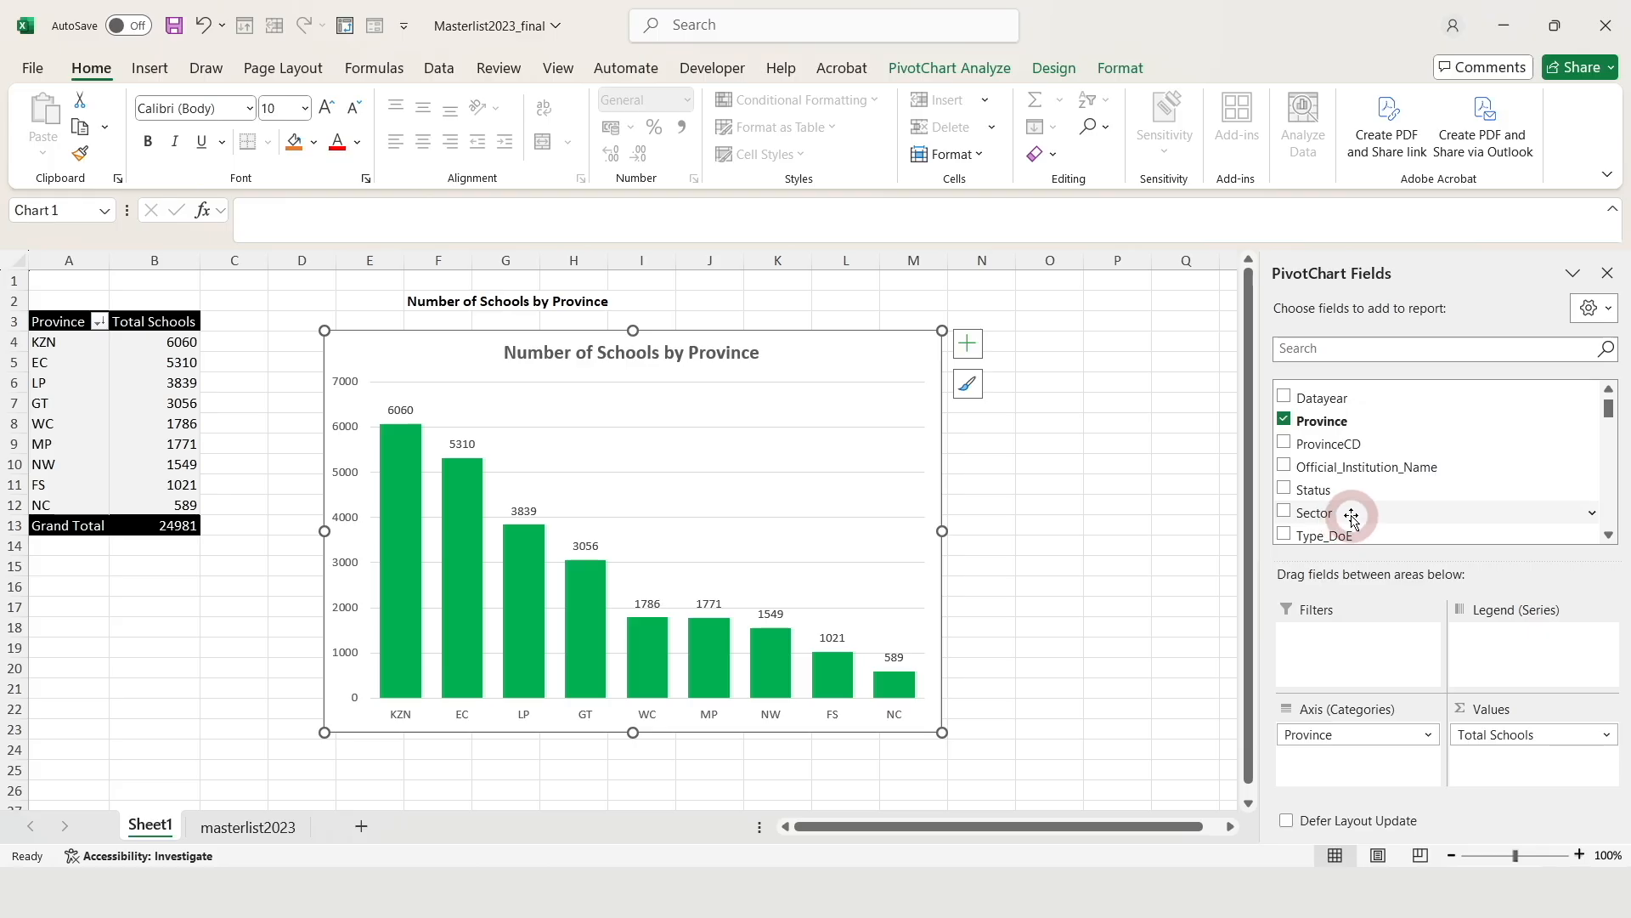
{"action": "left_click_drag", "start_coordinate": [1362, 514], "coordinate": [1351, 665]}
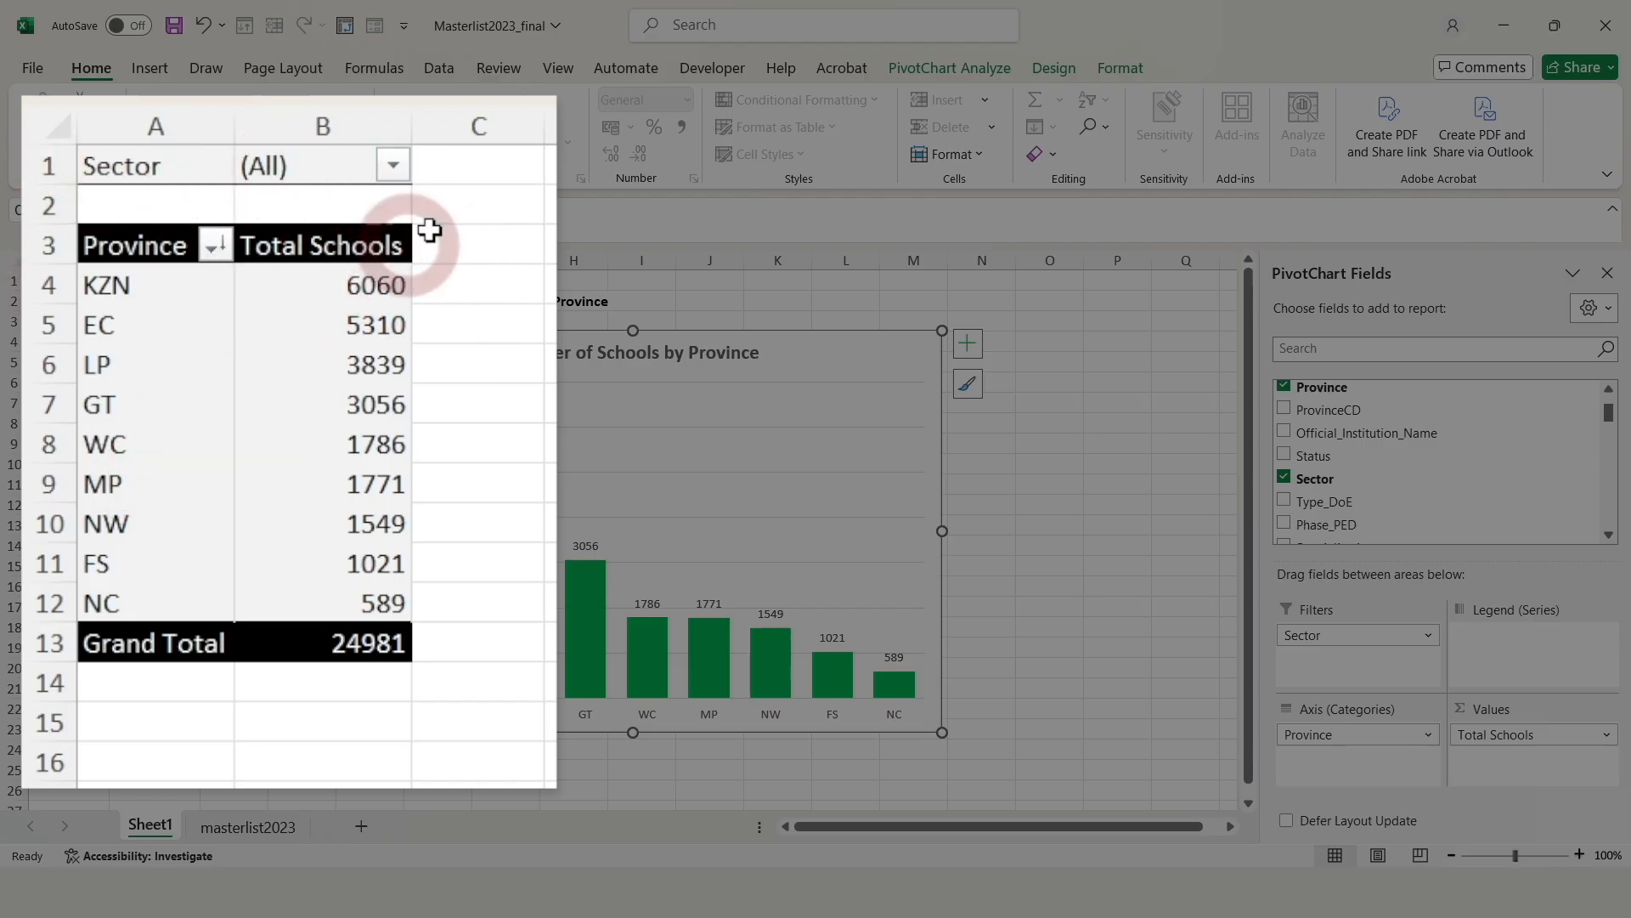
{"action": "left_click", "coordinate": [394, 172]}
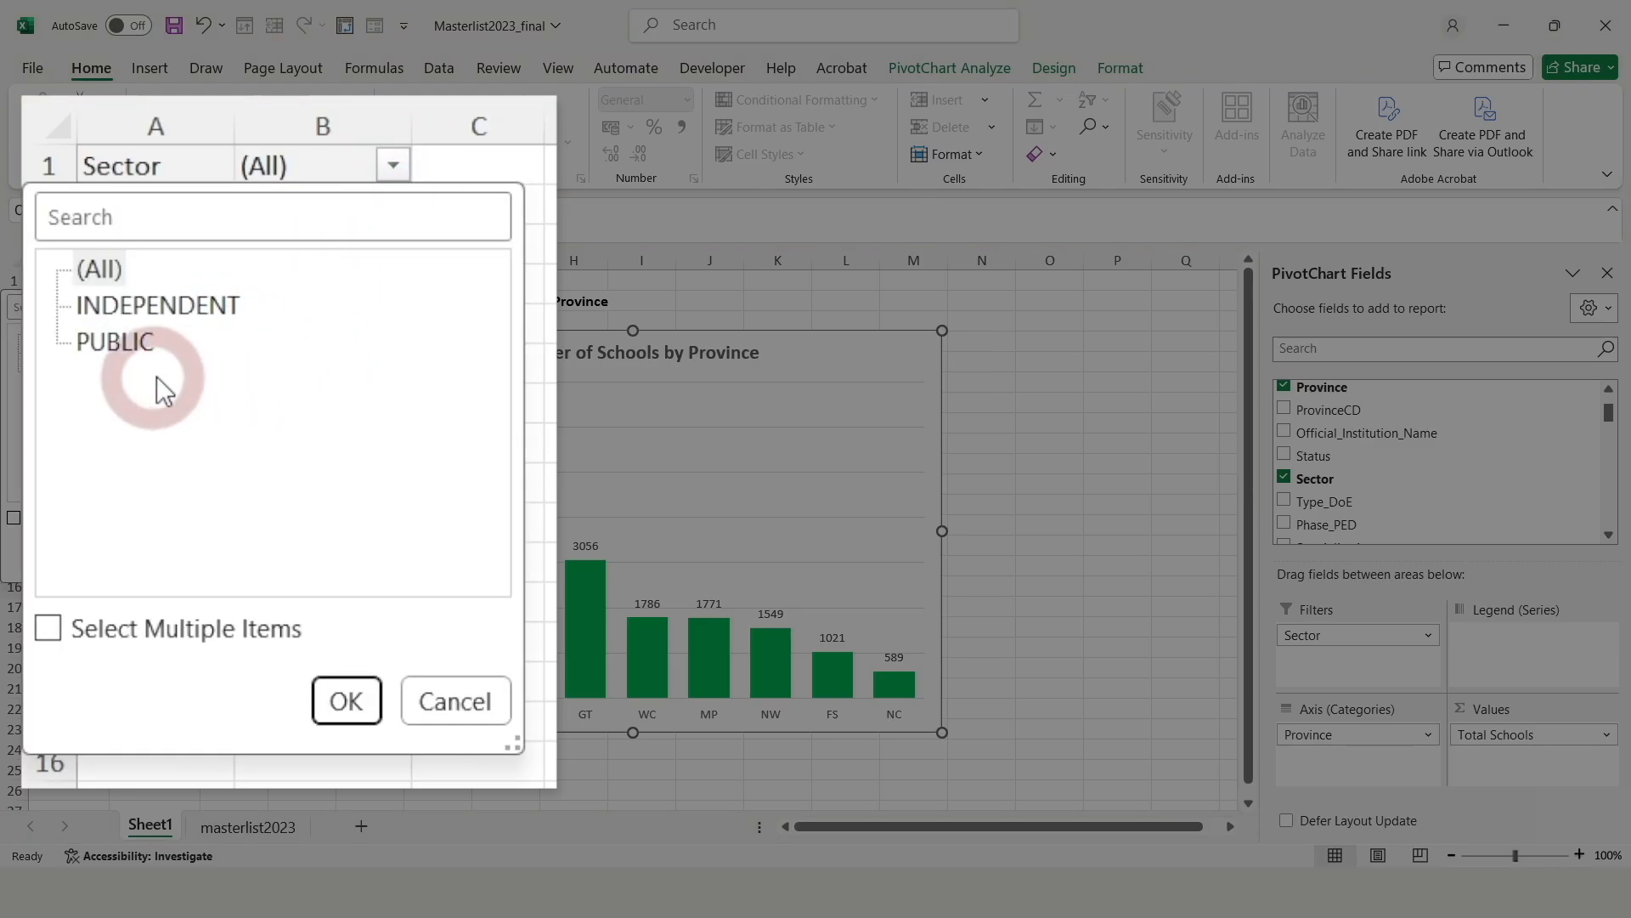
{"action": "left_click", "coordinate": [119, 344]}
{"action": "left_click", "coordinate": [346, 700]}
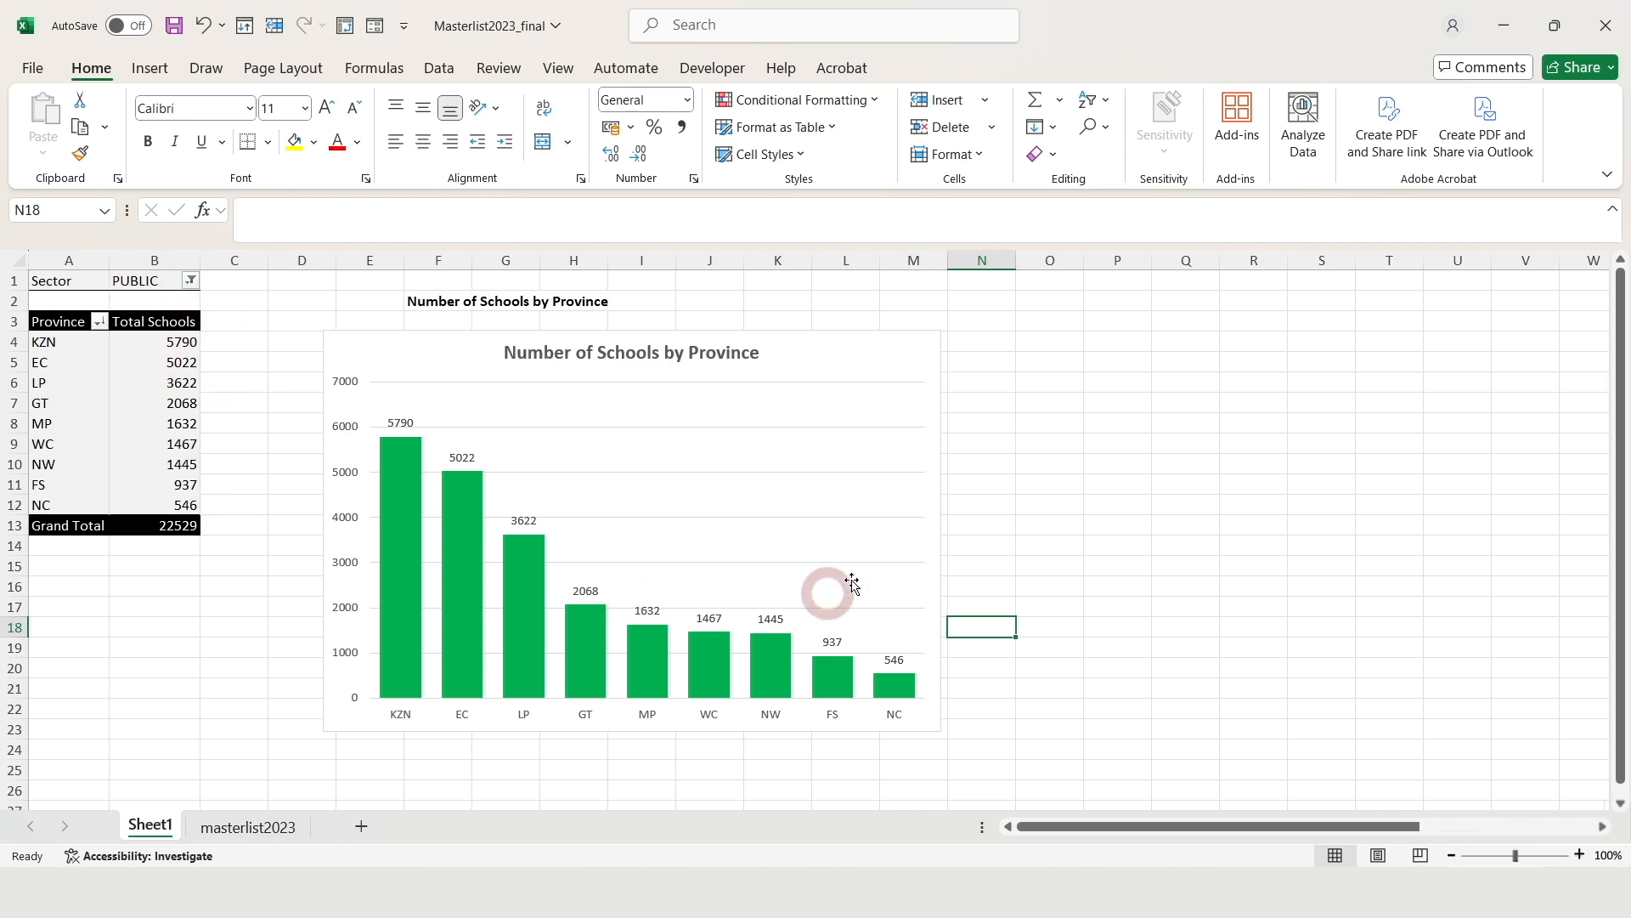
{"action": "left_click", "coordinate": [155, 444]}
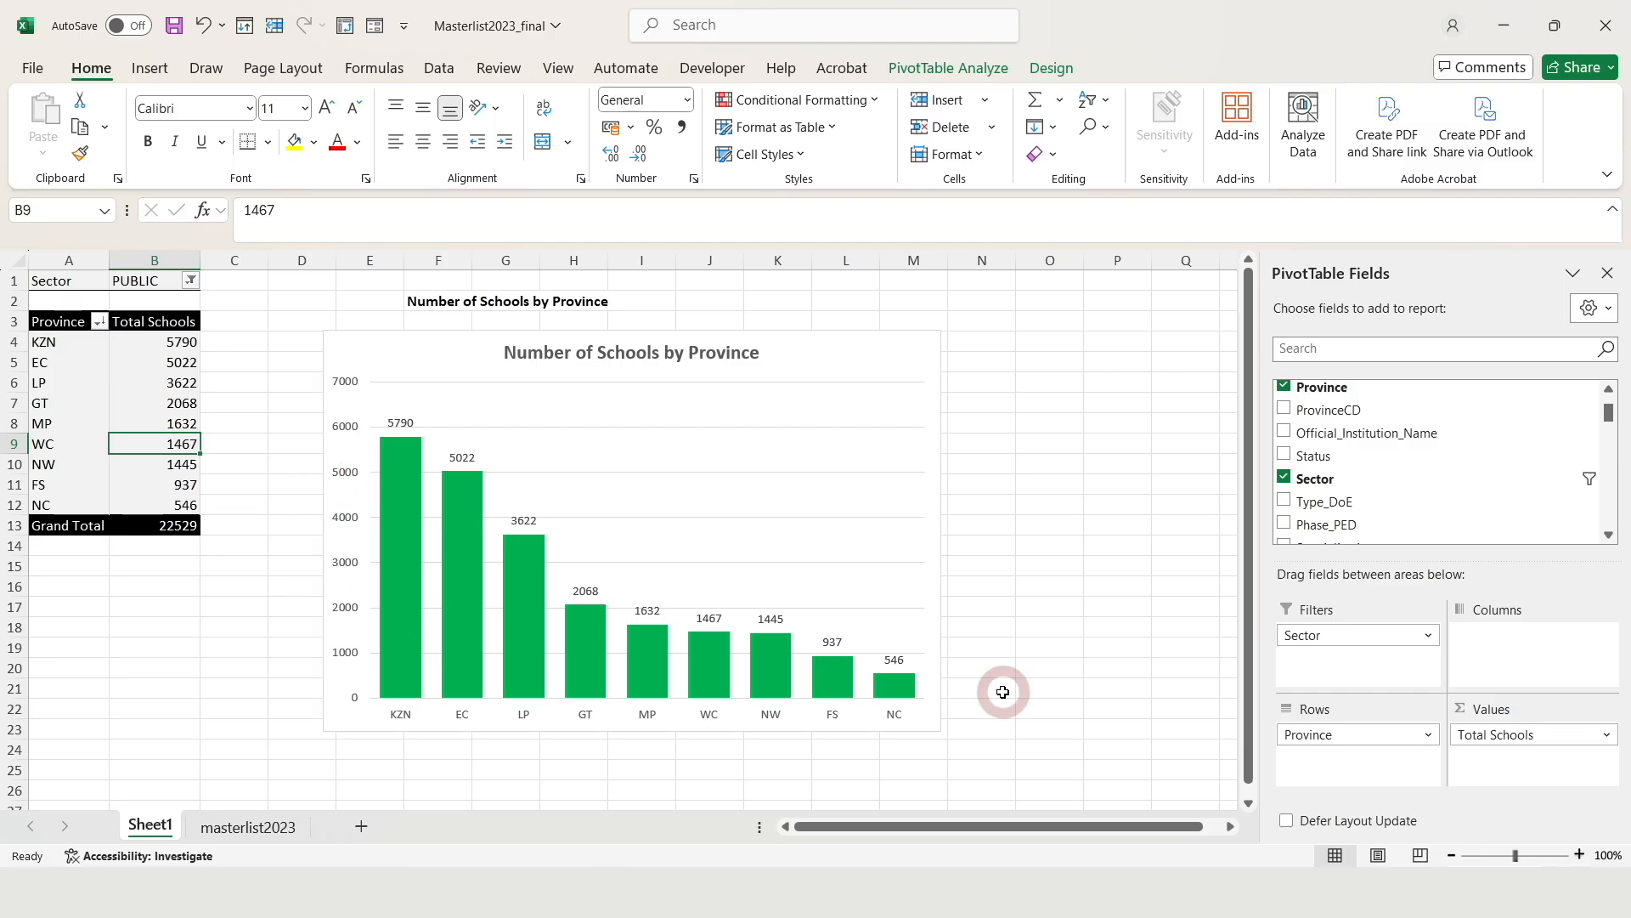
{"action": "left_click", "coordinate": [914, 553]}
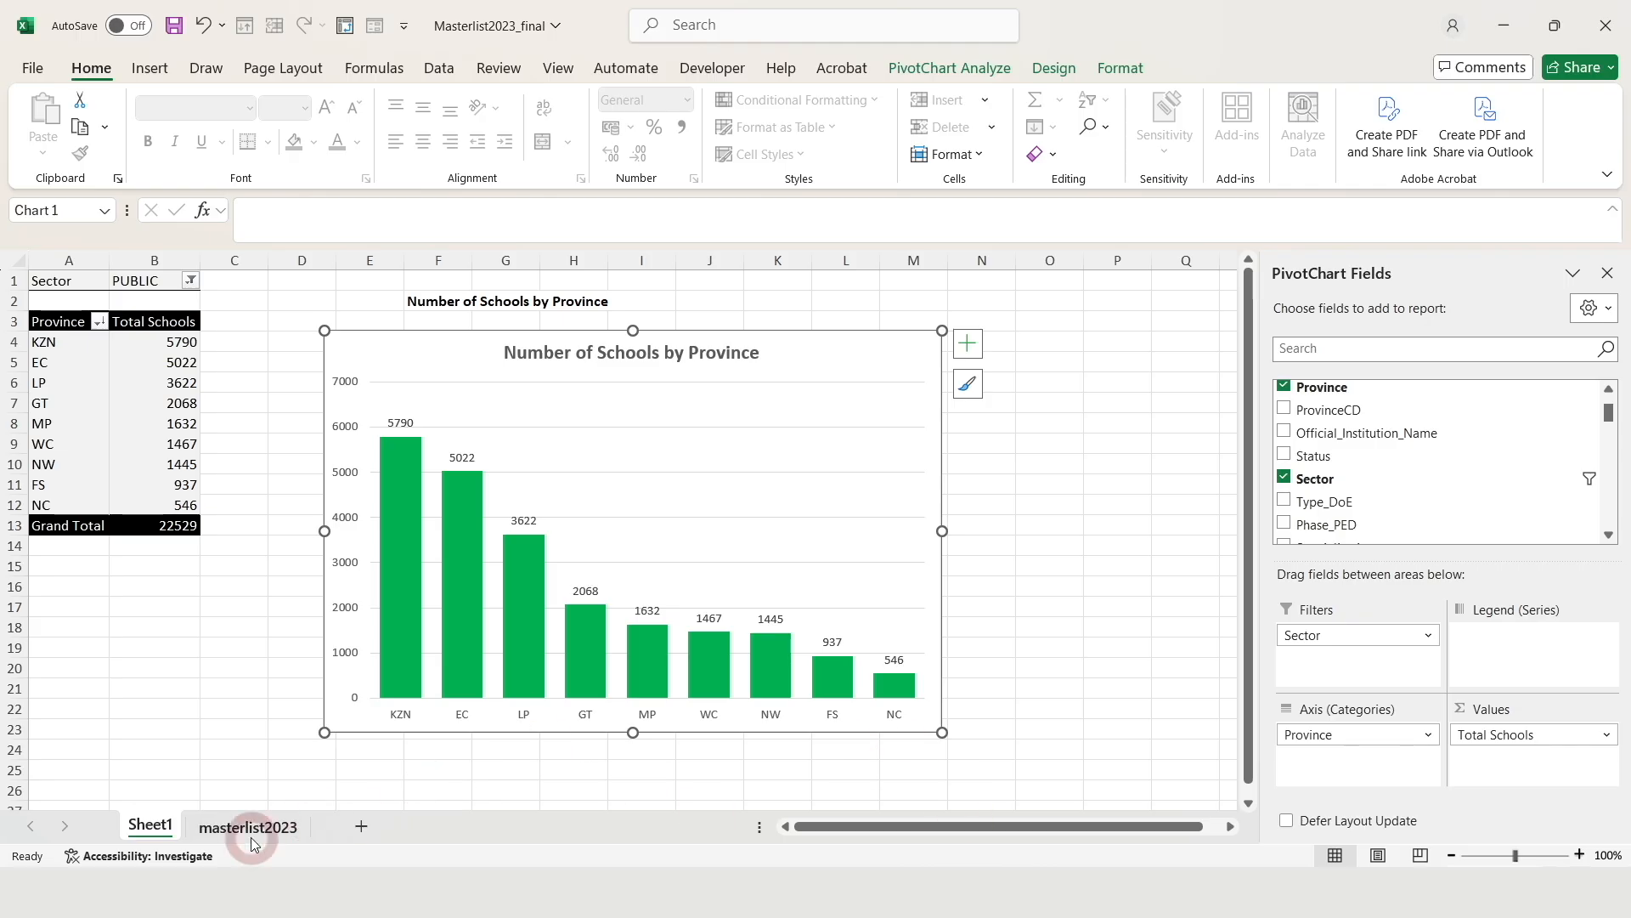
Rename the Sheet1 tab to 'Schools_Province' and save the Masterlist2023_final workbook
{"action": "right_click", "coordinate": [155, 832]}
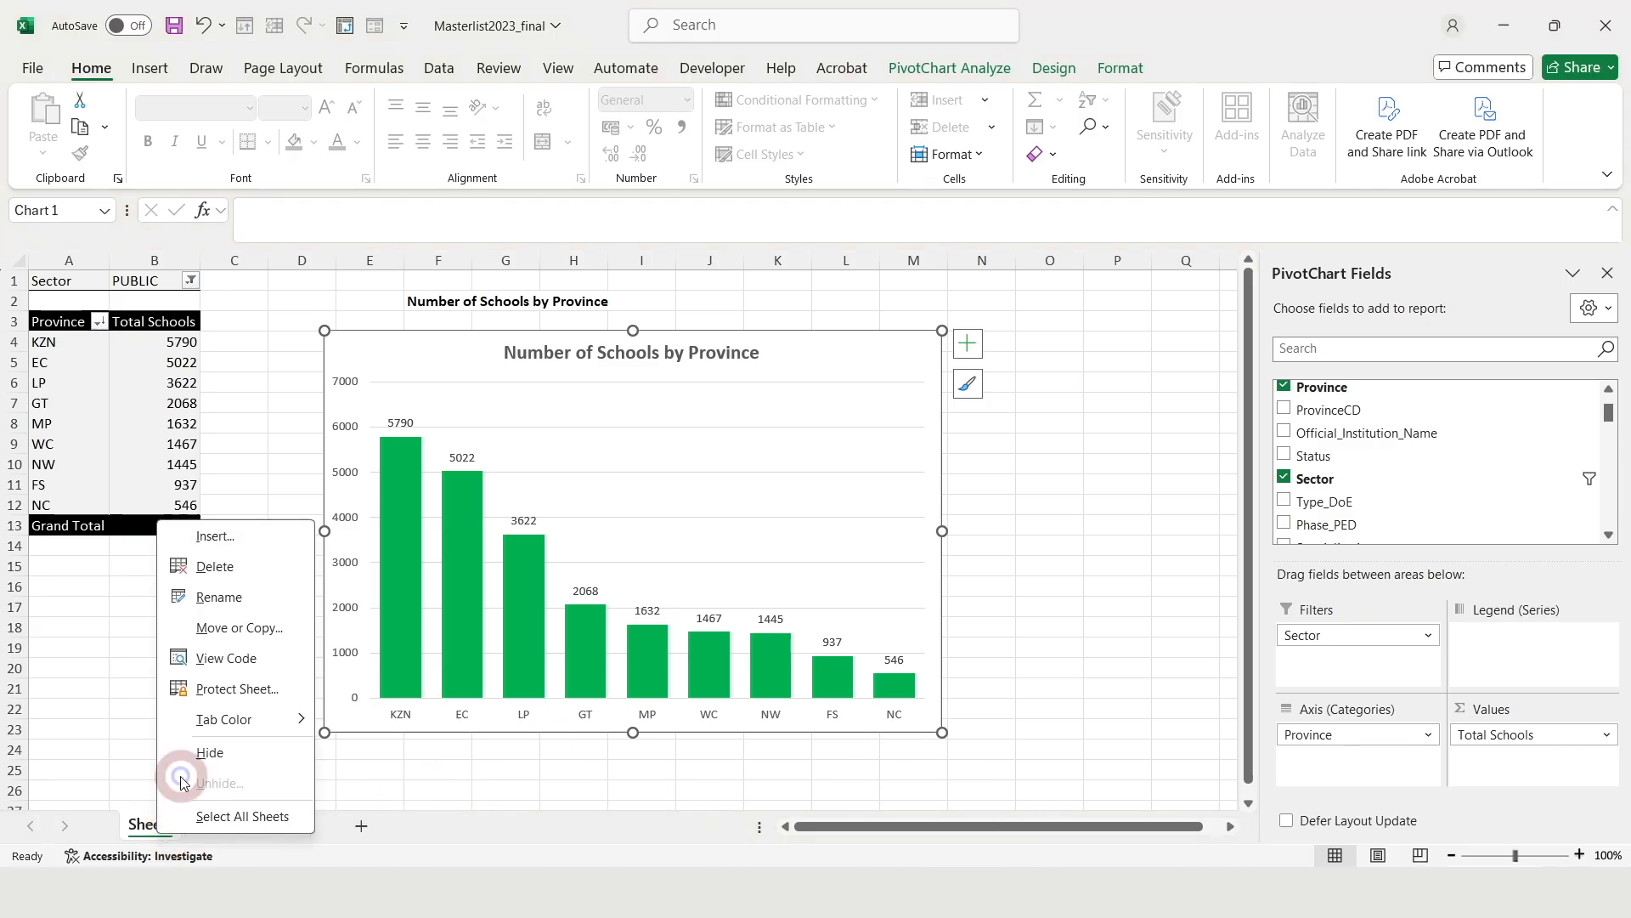
{"action": "left_click", "coordinate": [225, 593]}
{"action": "type", "text": "Sc"}
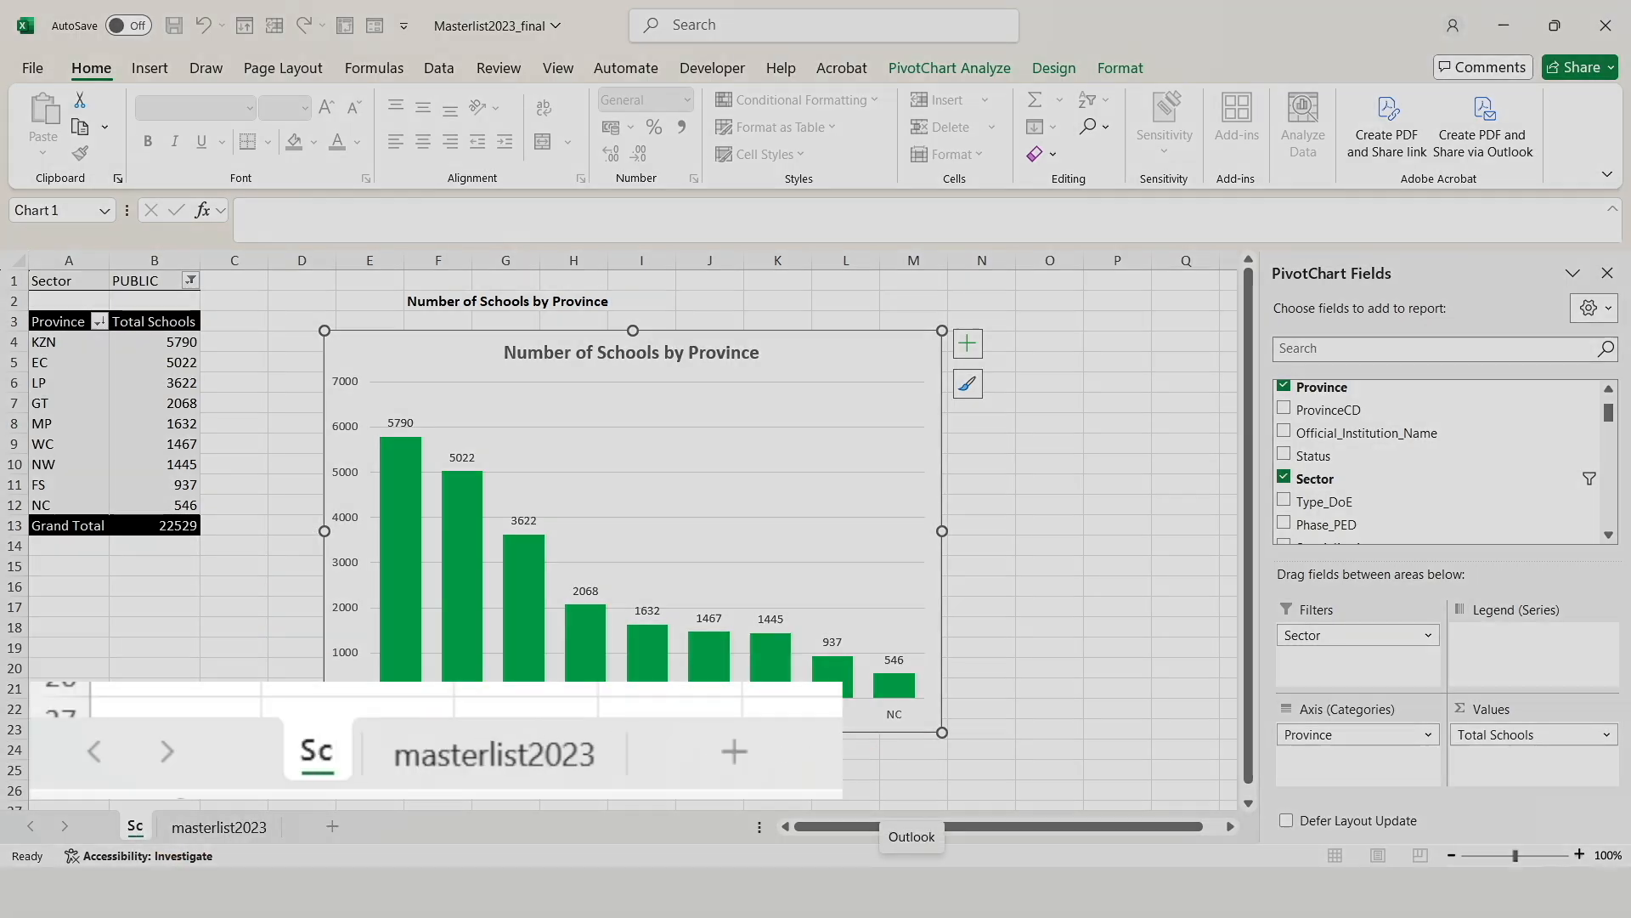
{"action": "type", "text": "hools"}
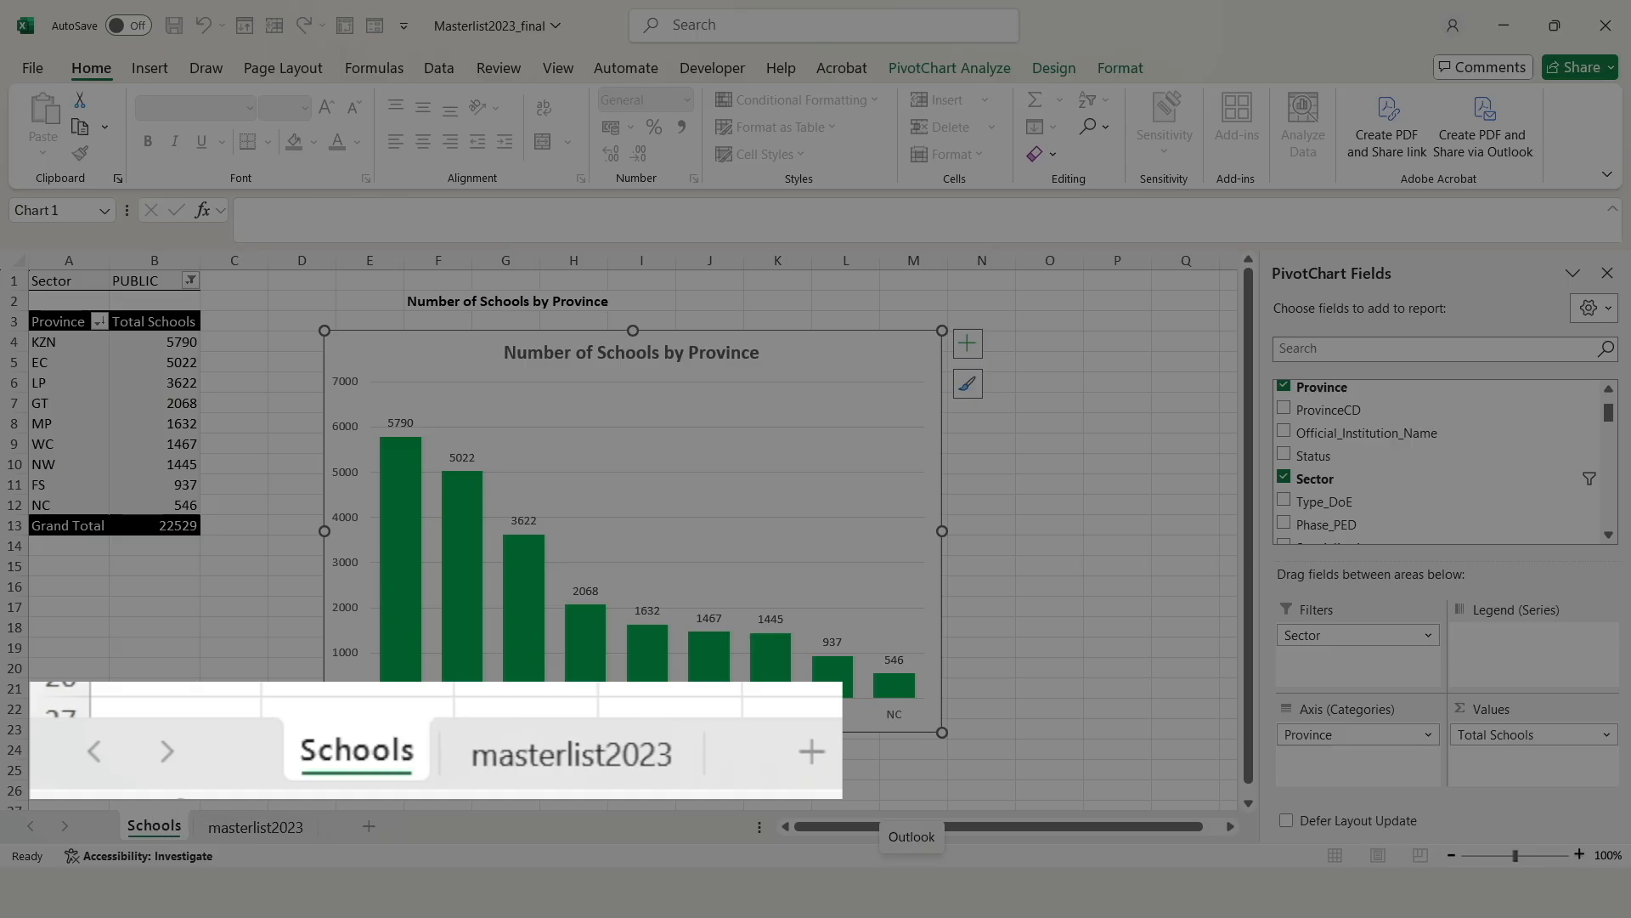
{"action": "type", "text": "_Province"}
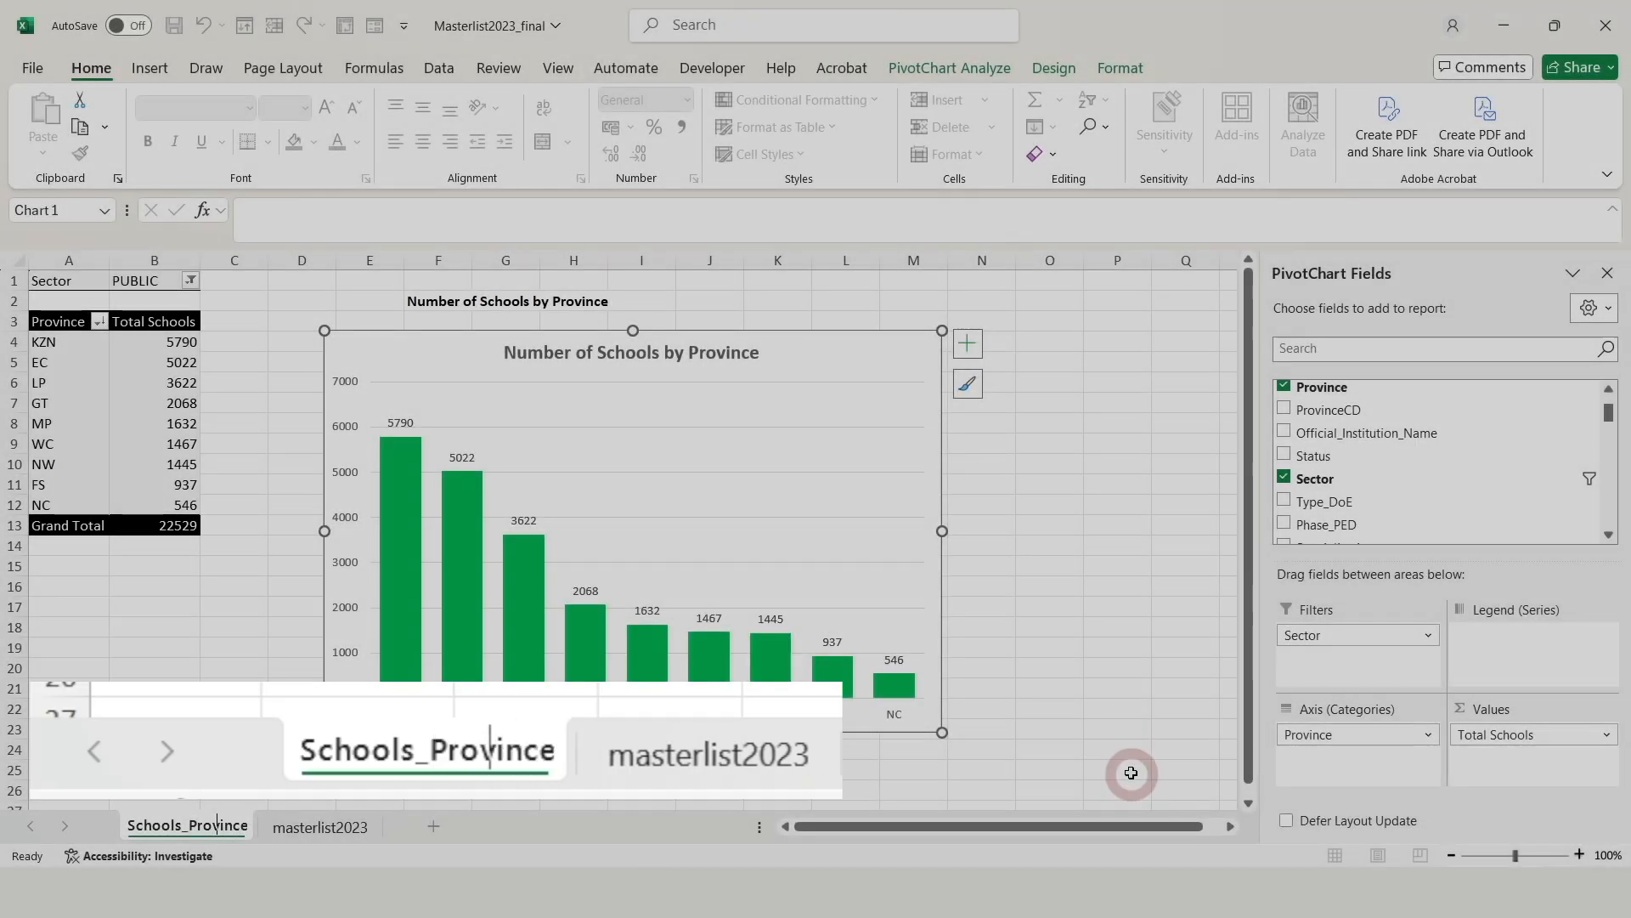
{"action": "left_click", "coordinate": [1117, 708]}
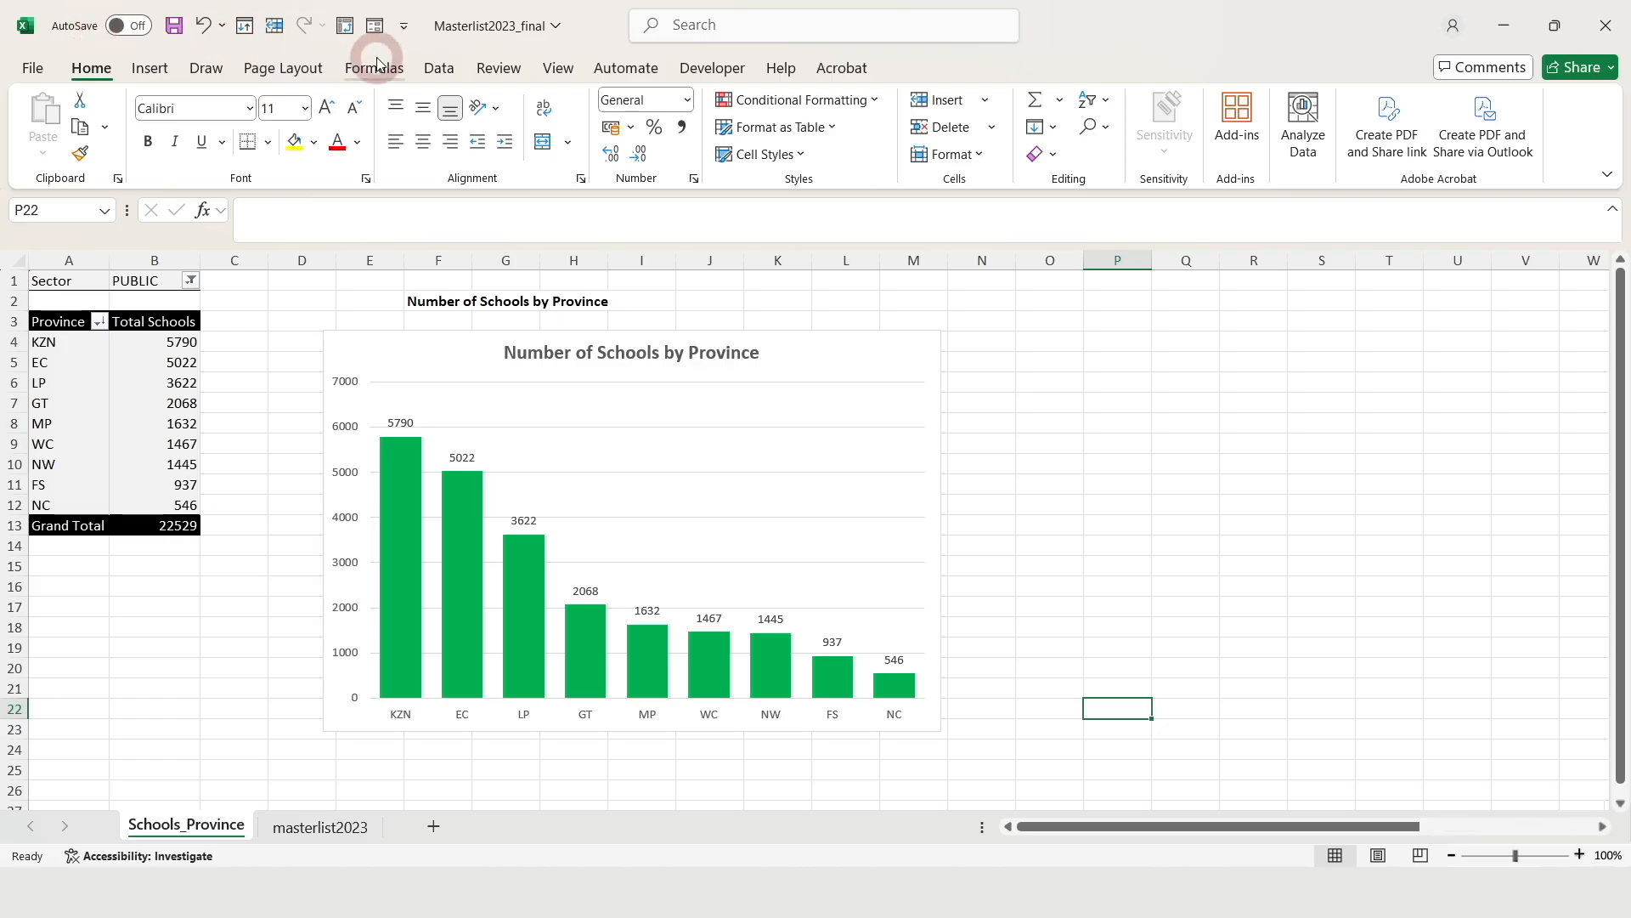
{"action": "left_click", "coordinate": [173, 27]}
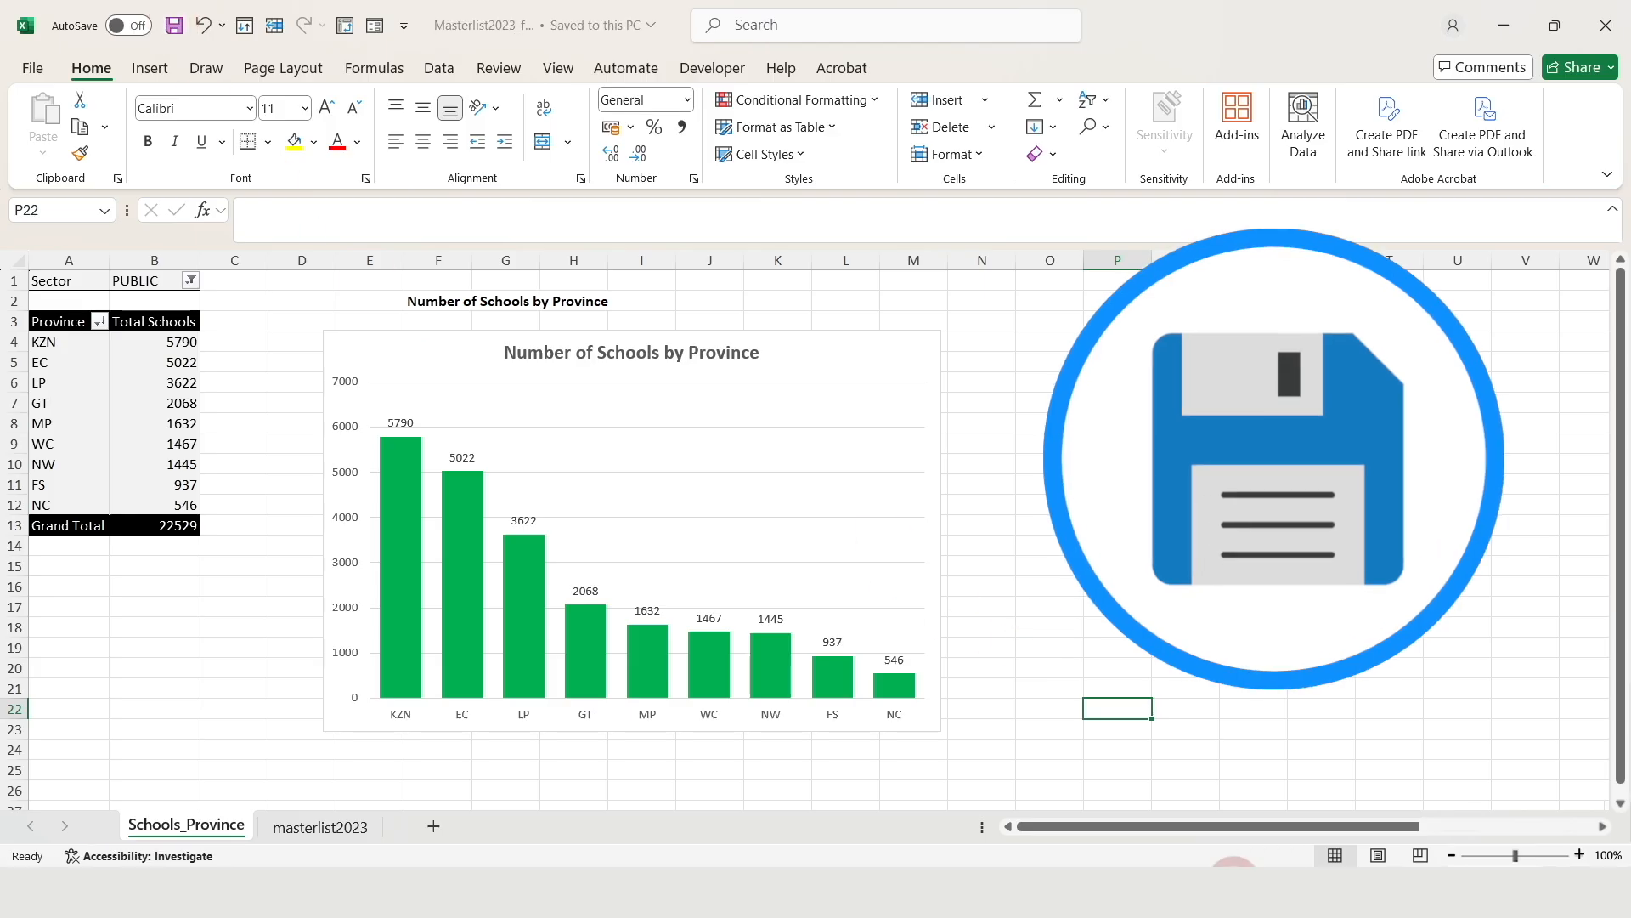